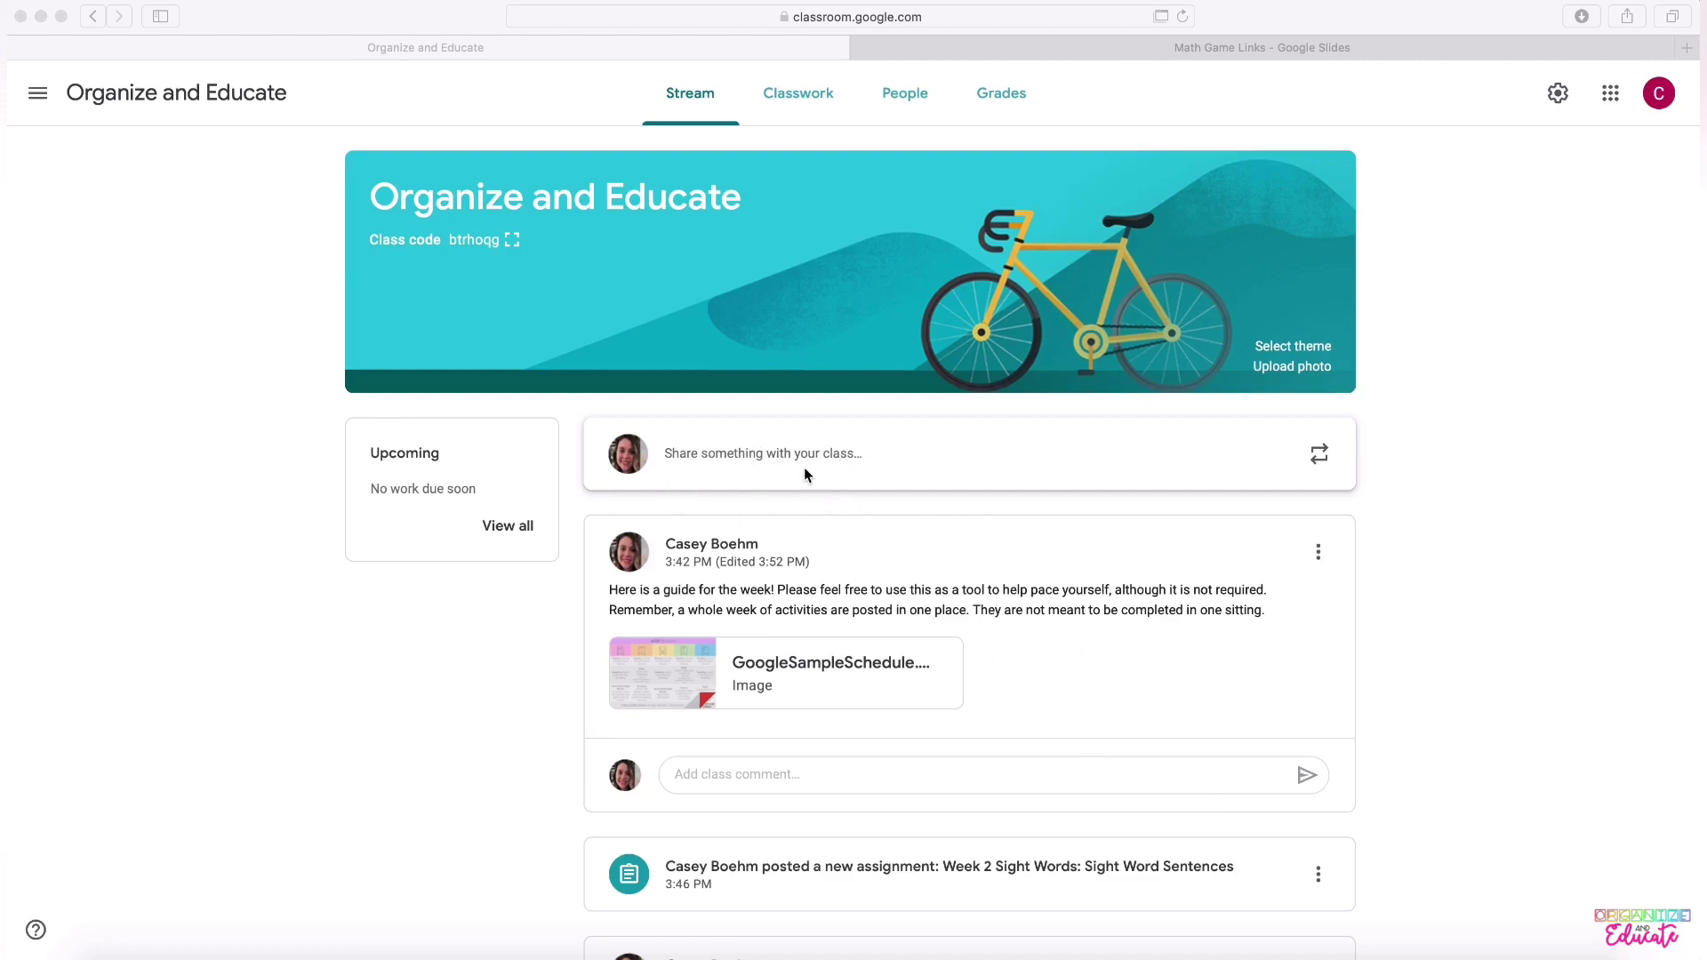
Preview the weekly schedule image, then go to the class's Classwork page with its Word Work/Sight Words, Math and Reading topics
{"action": "left_click", "coordinate": [789, 666]}
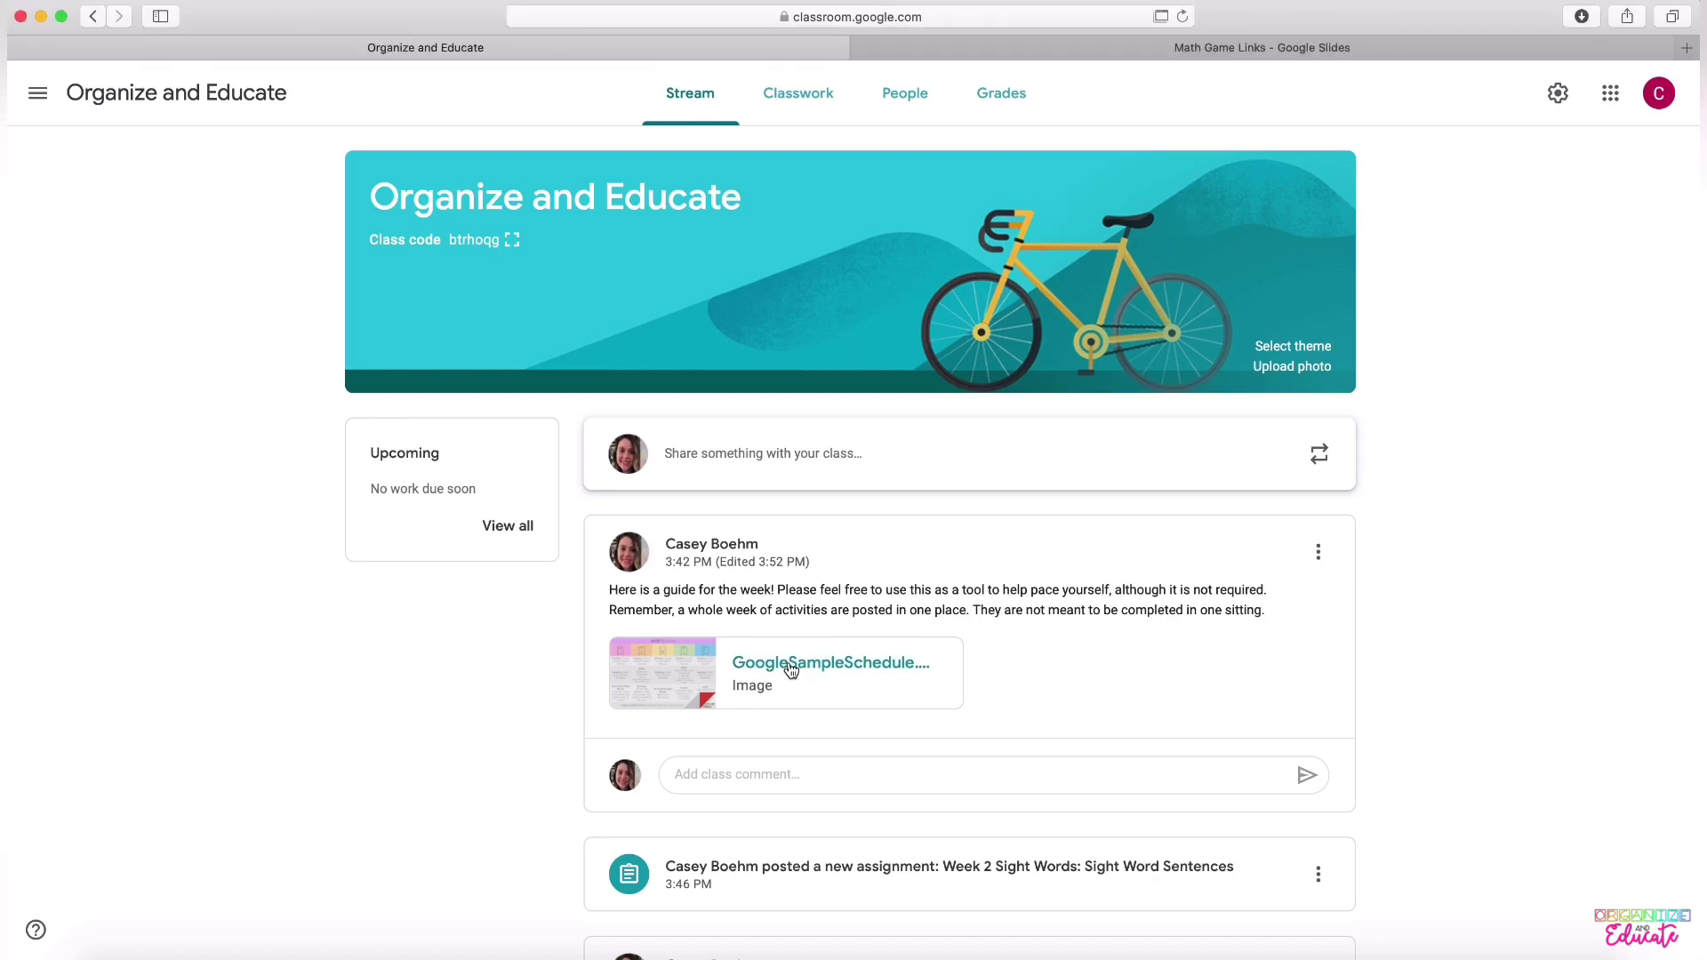
{"action": "left_click", "coordinate": [791, 666]}
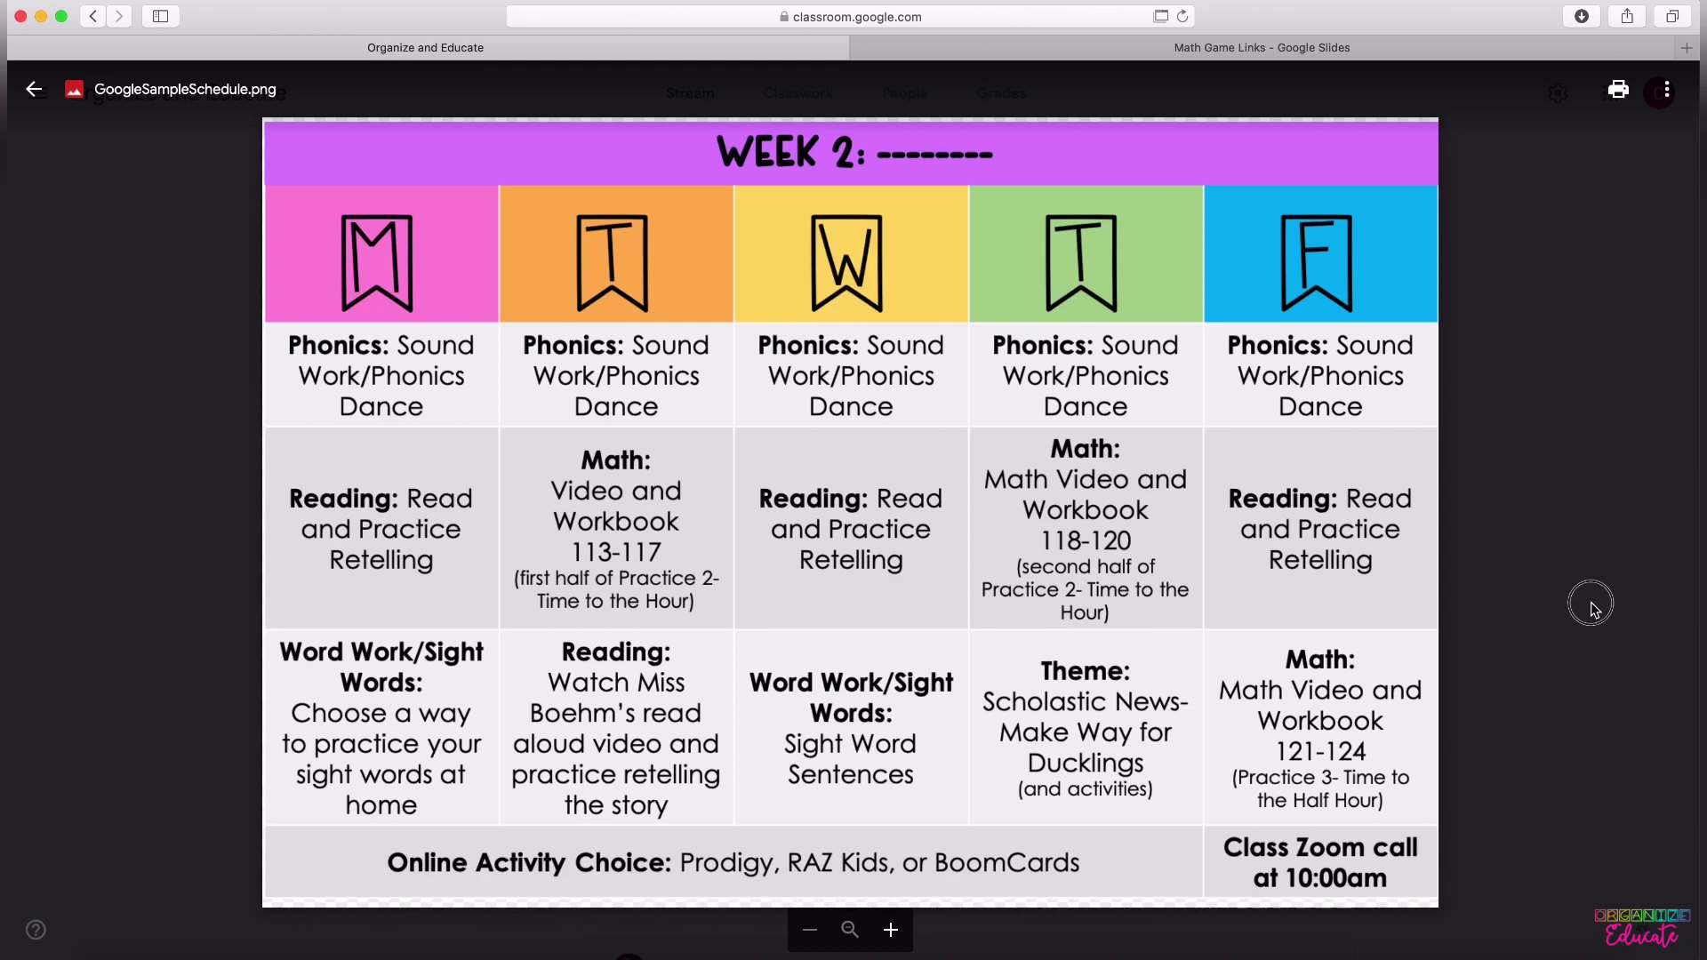
{"action": "key", "text": "Escape"}
{"action": "scroll", "coordinate": [1495, 404], "scroll_direction": "up", "scroll_amount": 3}
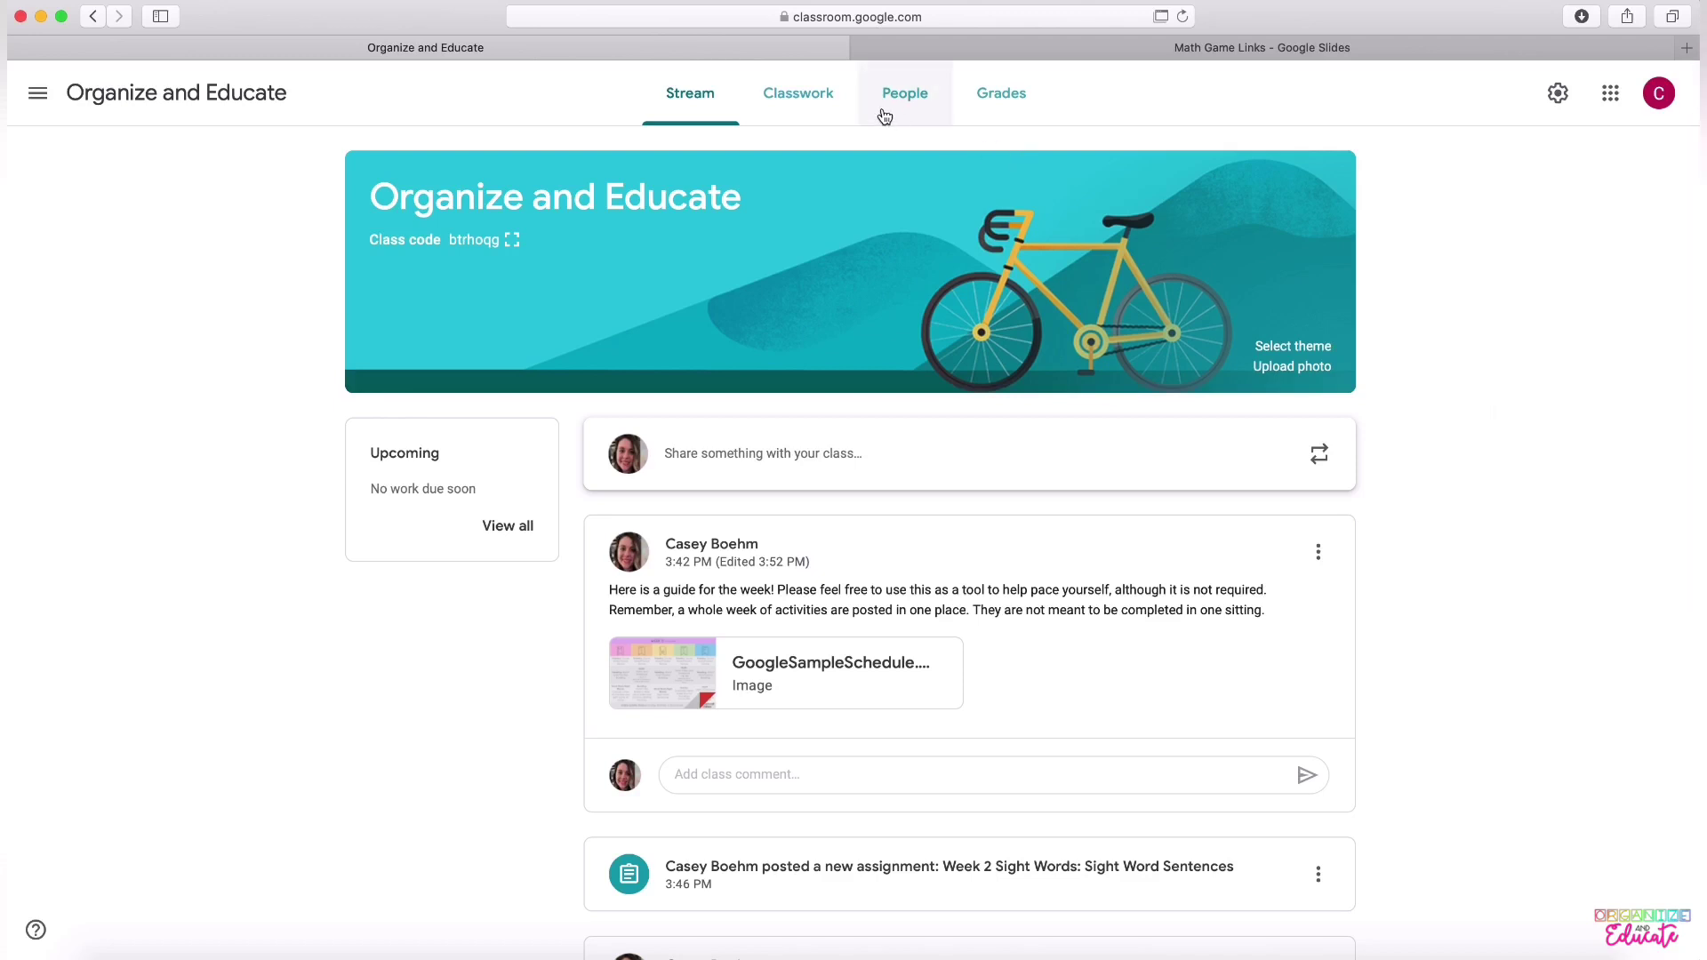
{"action": "left_click", "coordinate": [808, 96]}
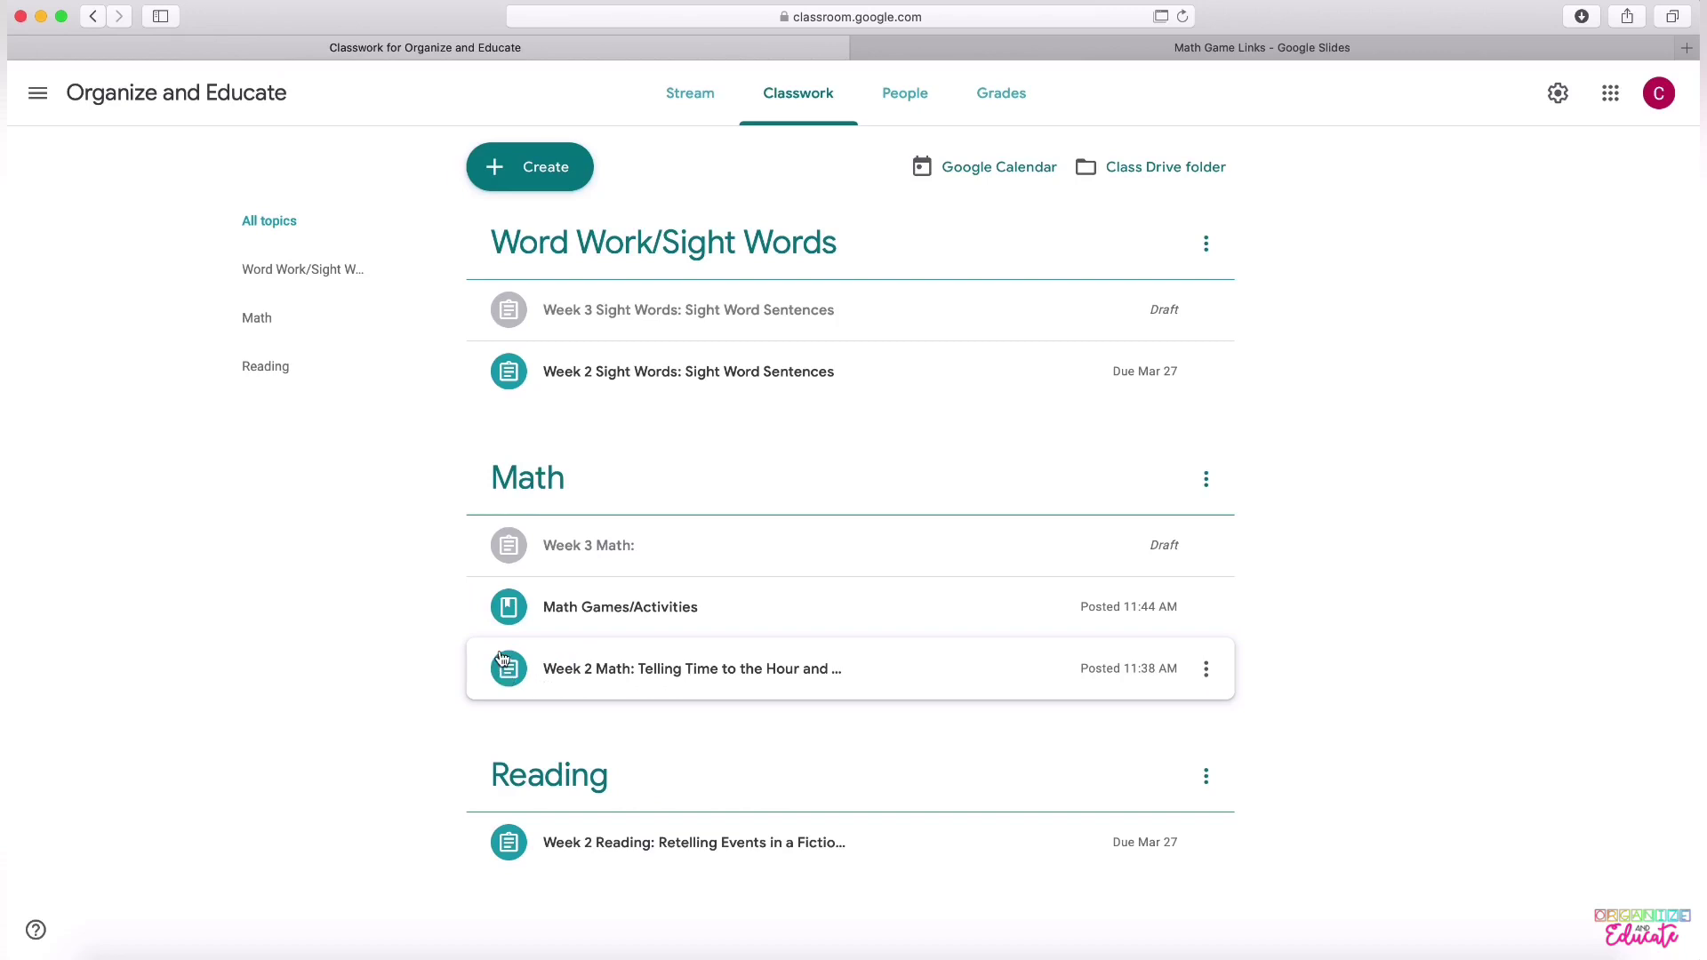
Start a new assignment titled 'Week 3 Math: Coin Identification'
{"action": "left_click", "coordinate": [503, 179]}
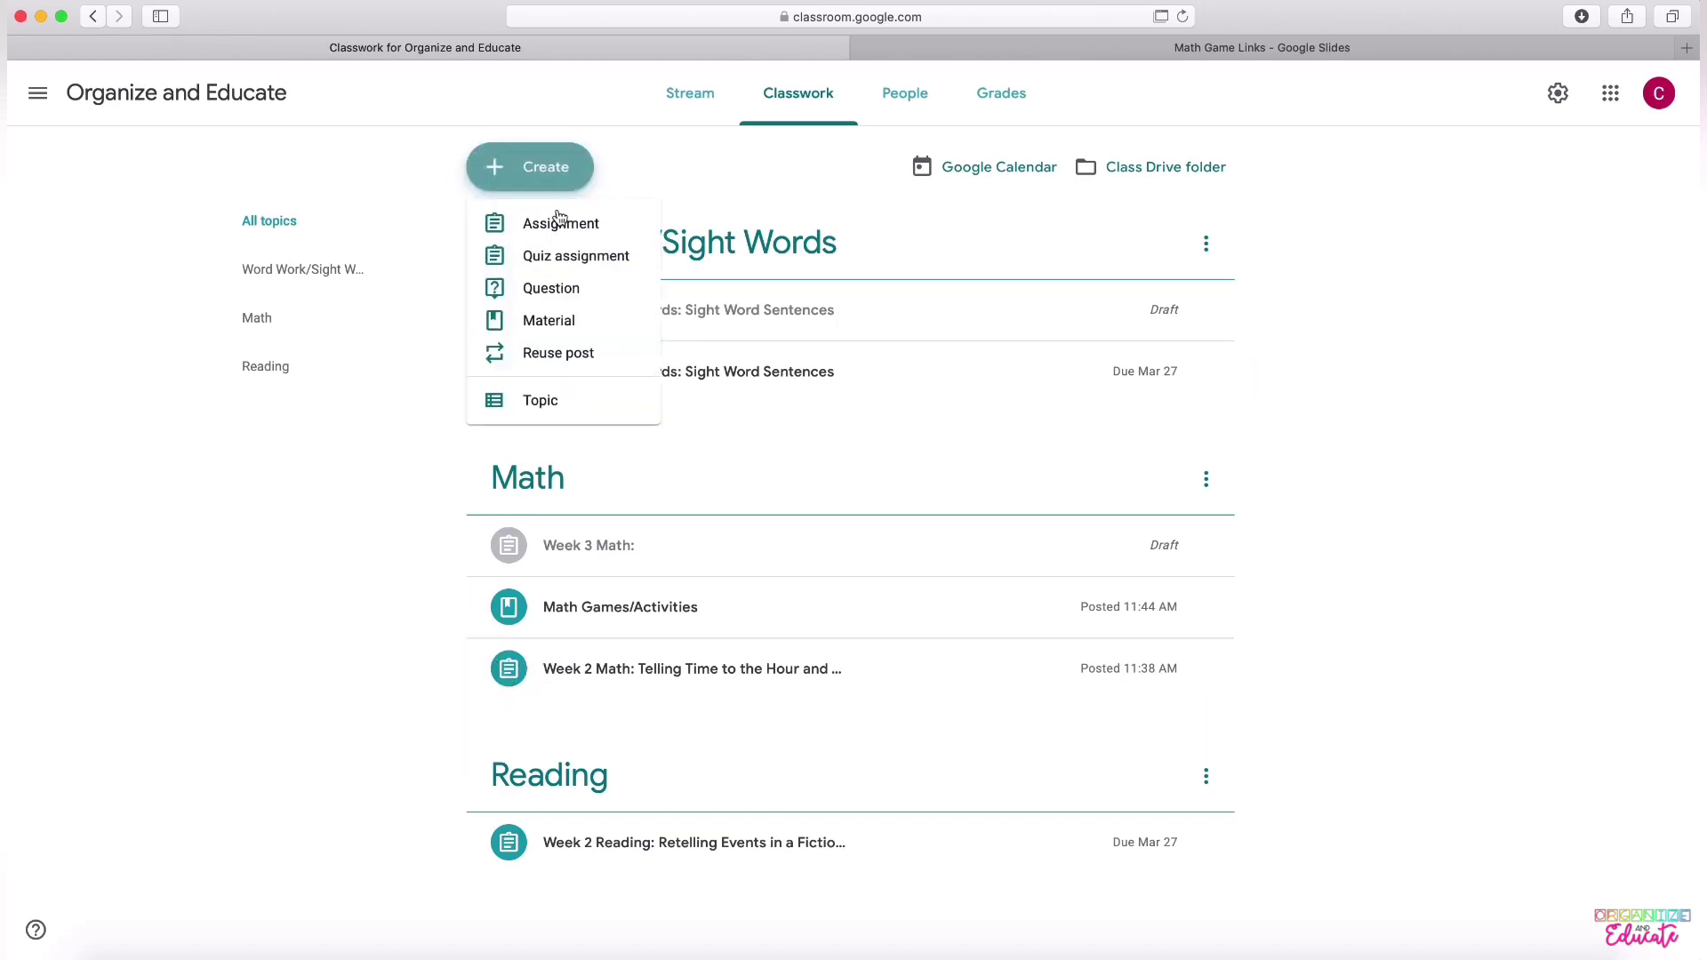
{"action": "left_click", "coordinate": [578, 223]}
{"action": "left_click", "coordinate": [303, 159]}
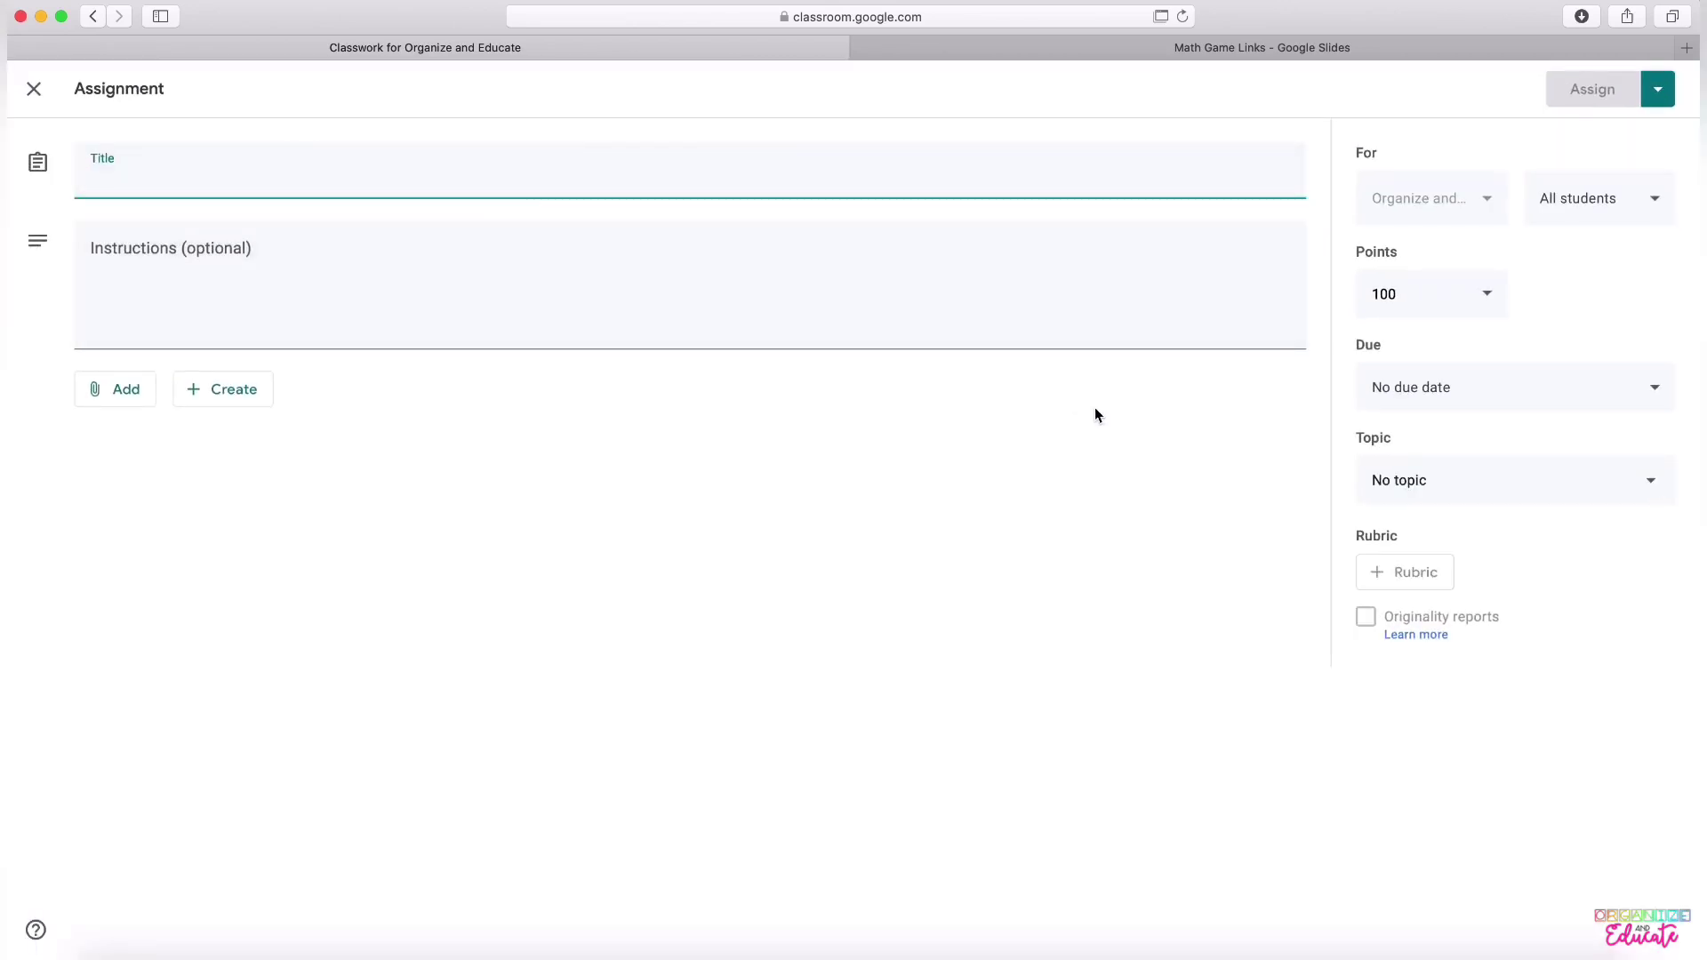
{"action": "type", "text": "Week 3"}
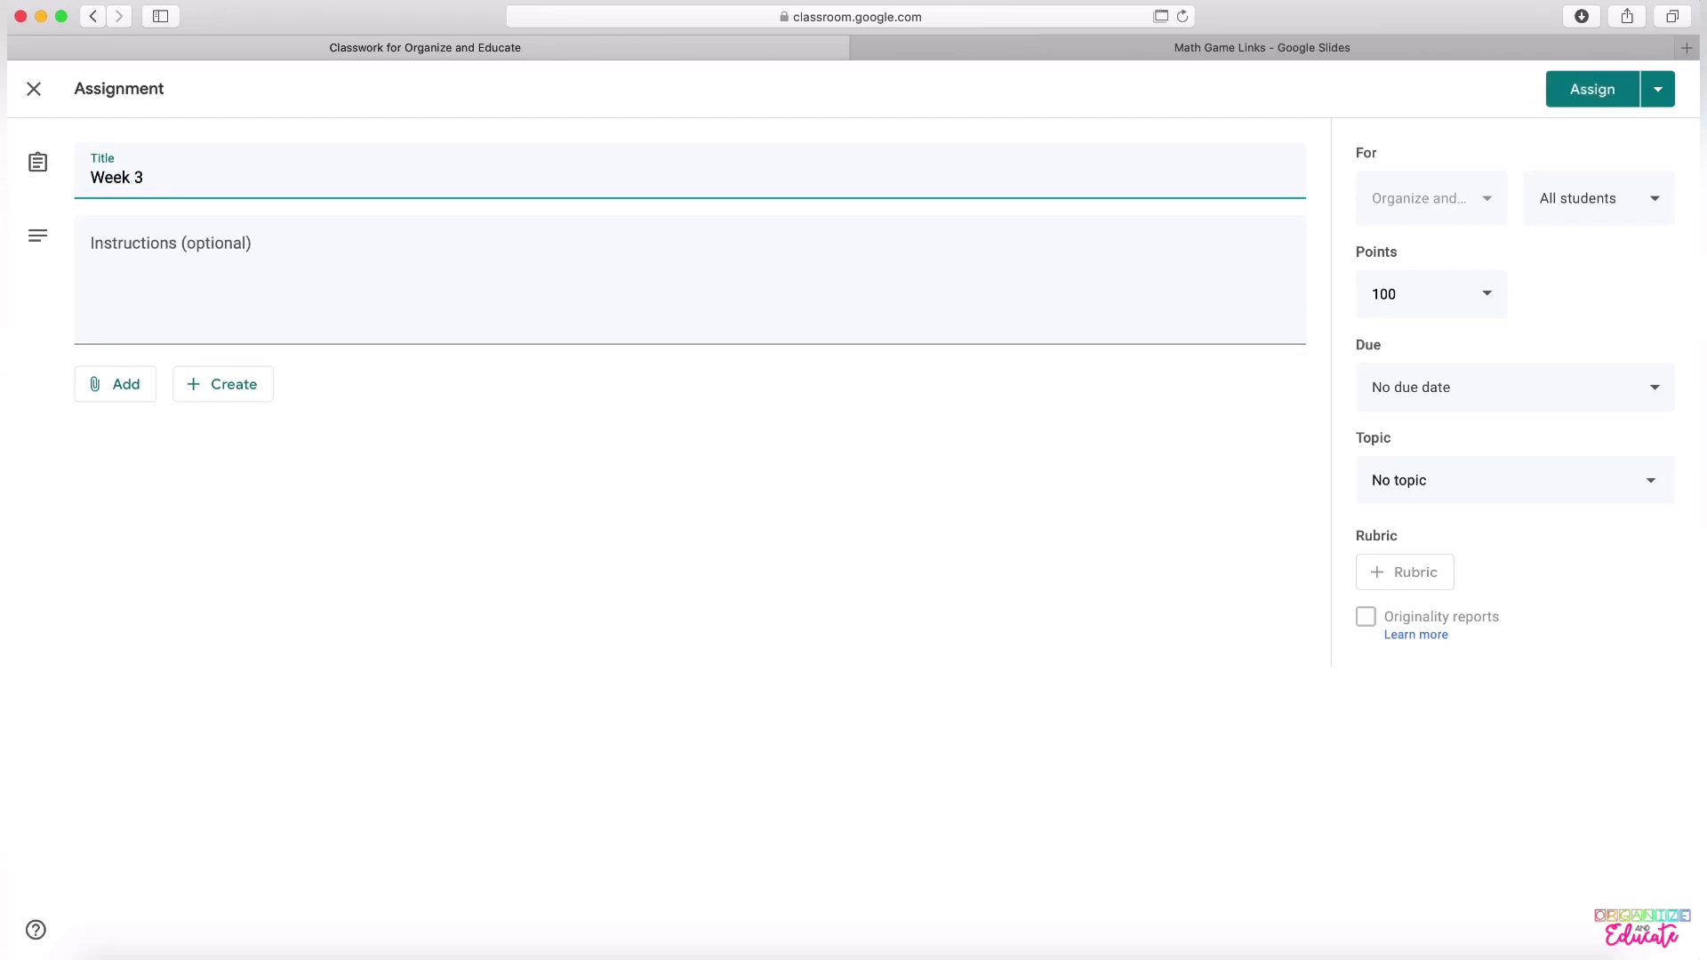
{"action": "type", "text": " Math: "}
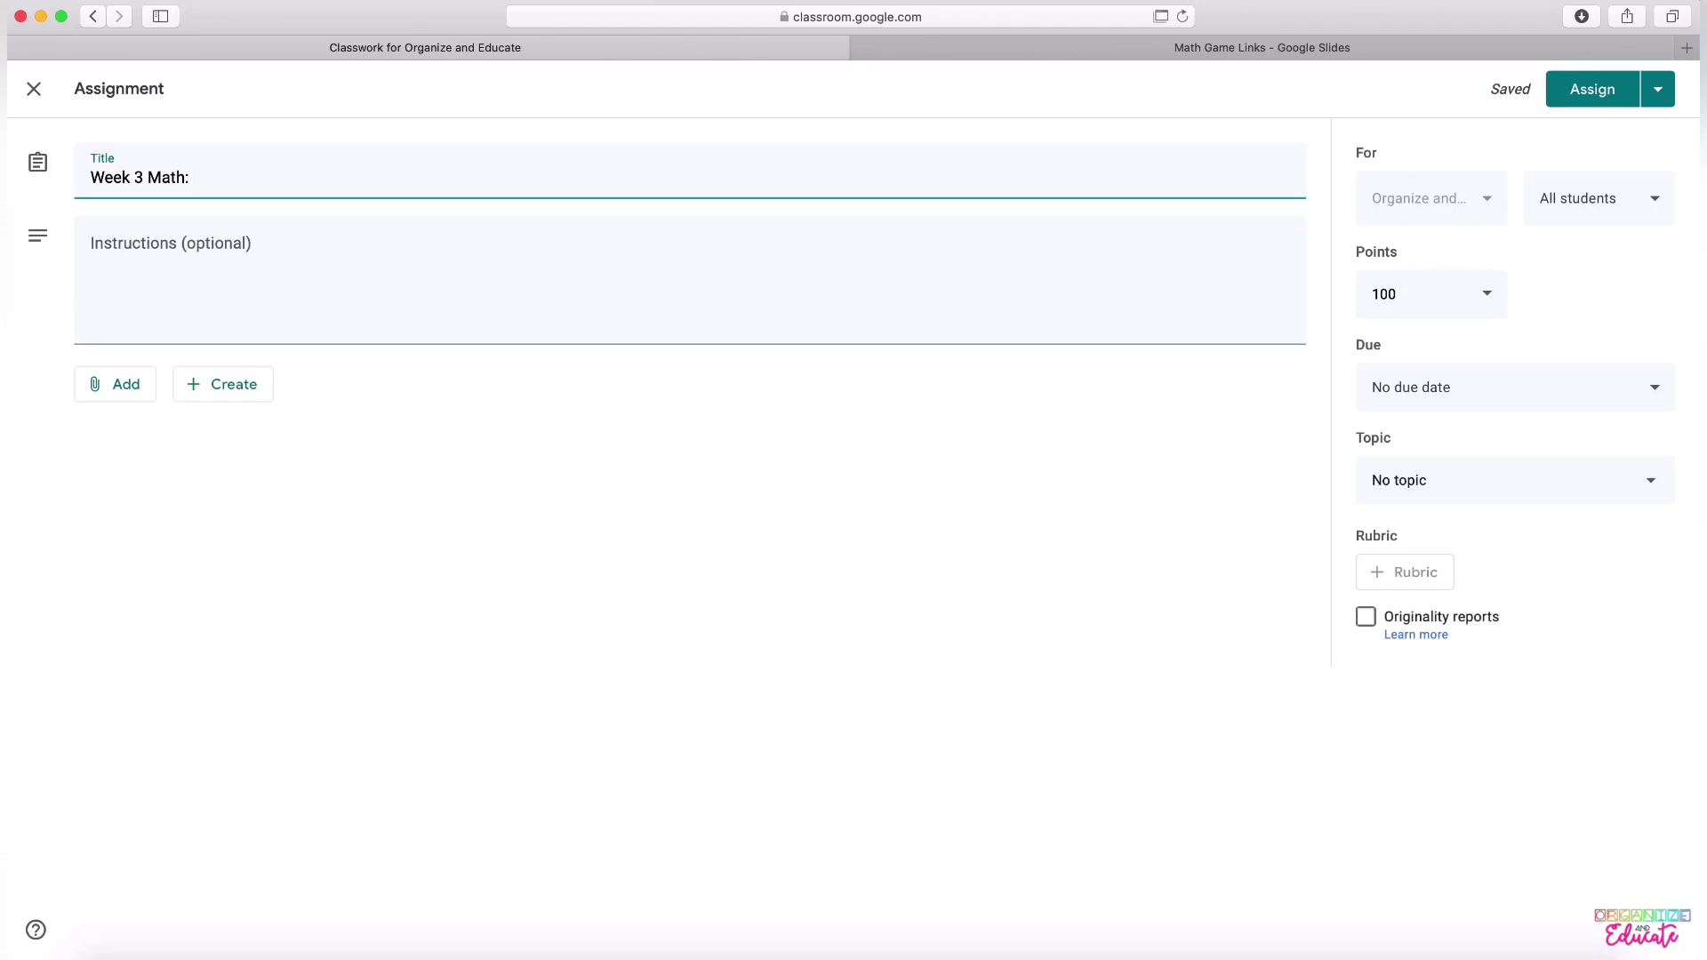
{"action": "type", "text": "Coin Identi"}
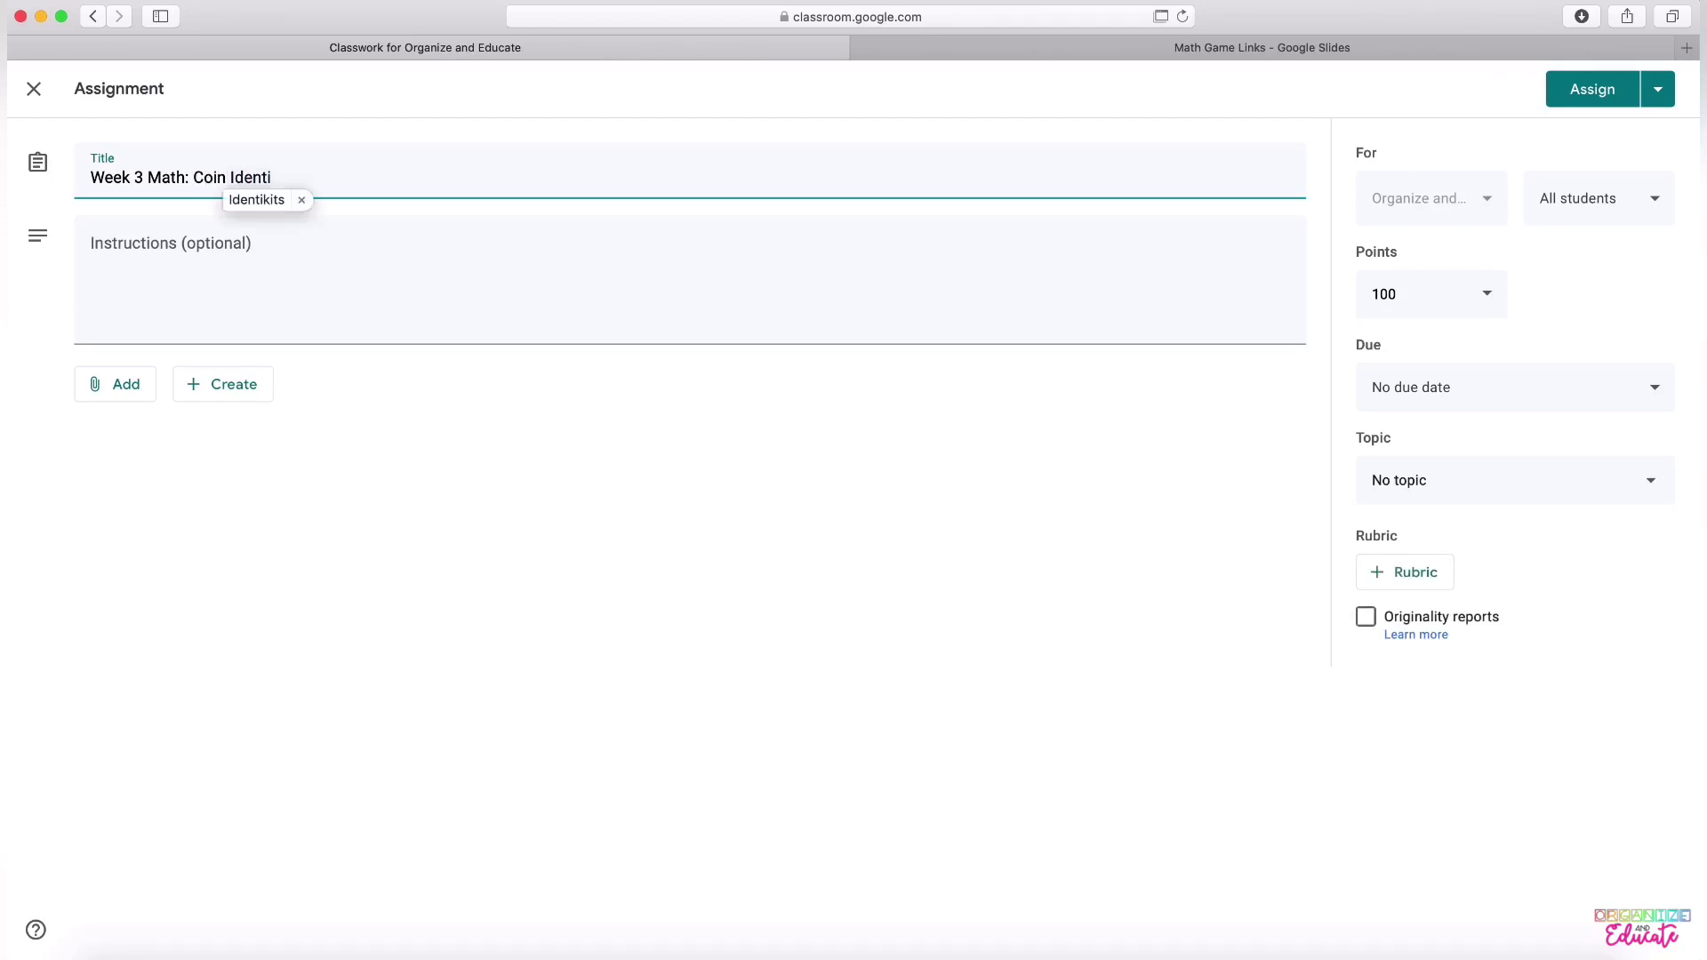
{"action": "type", "text": "fication"}
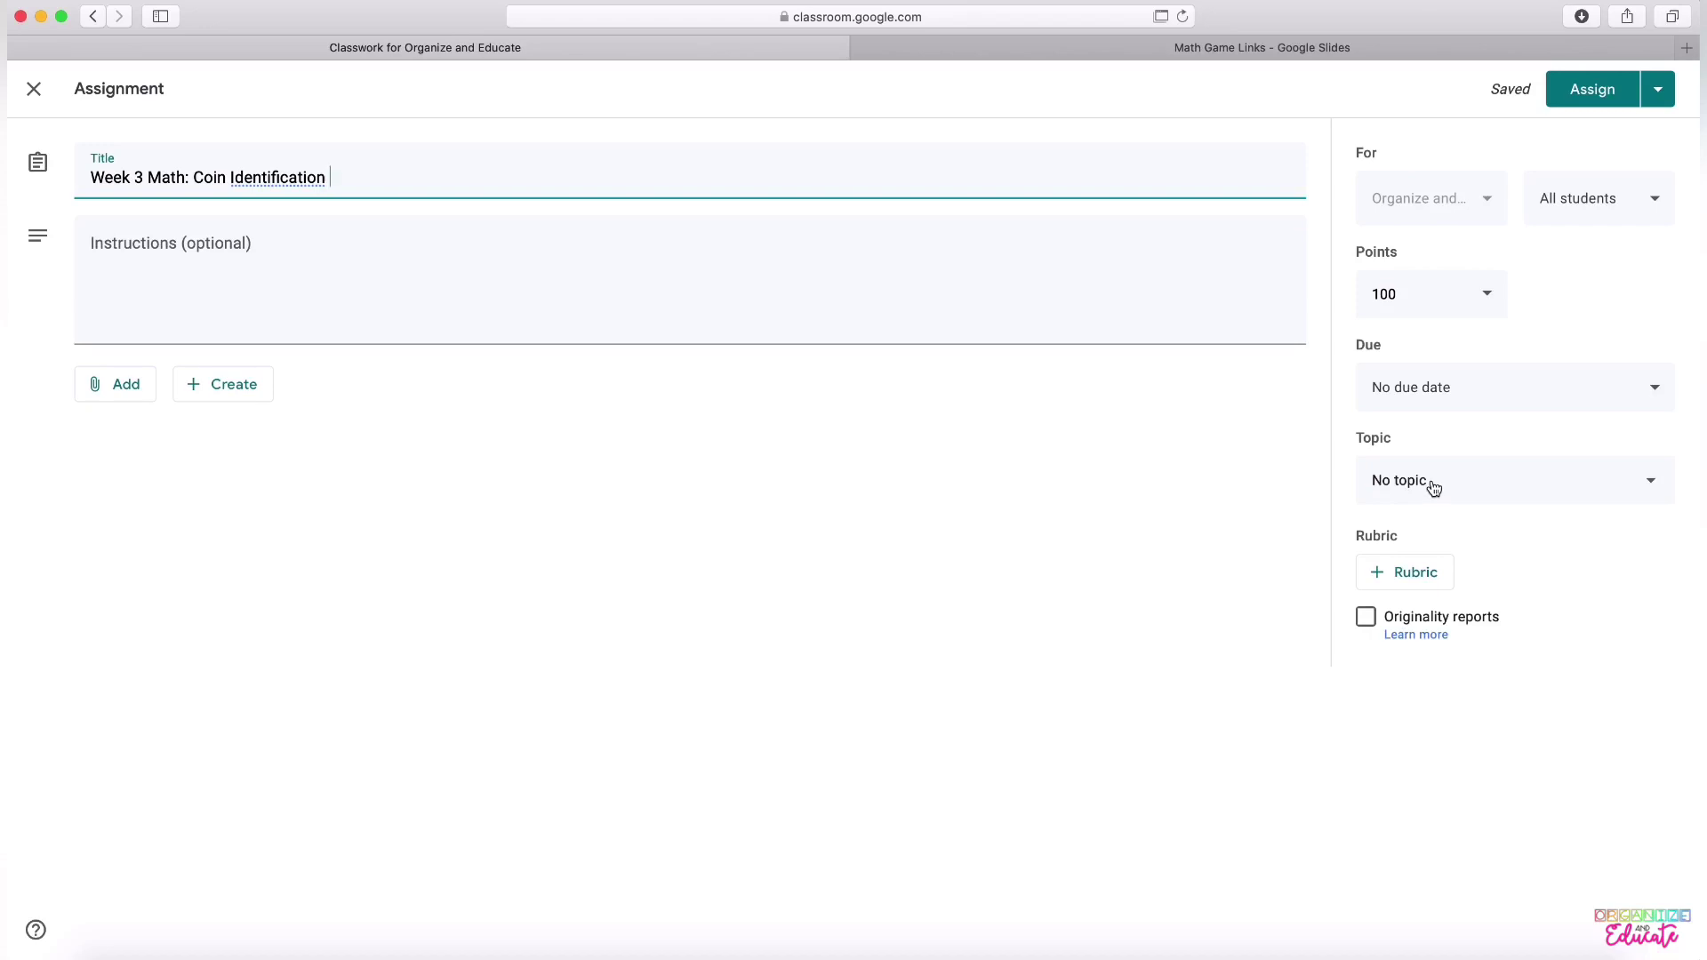
File the assignment under the Math topic and make it ungraded
{"action": "left_click", "coordinate": [1433, 487]}
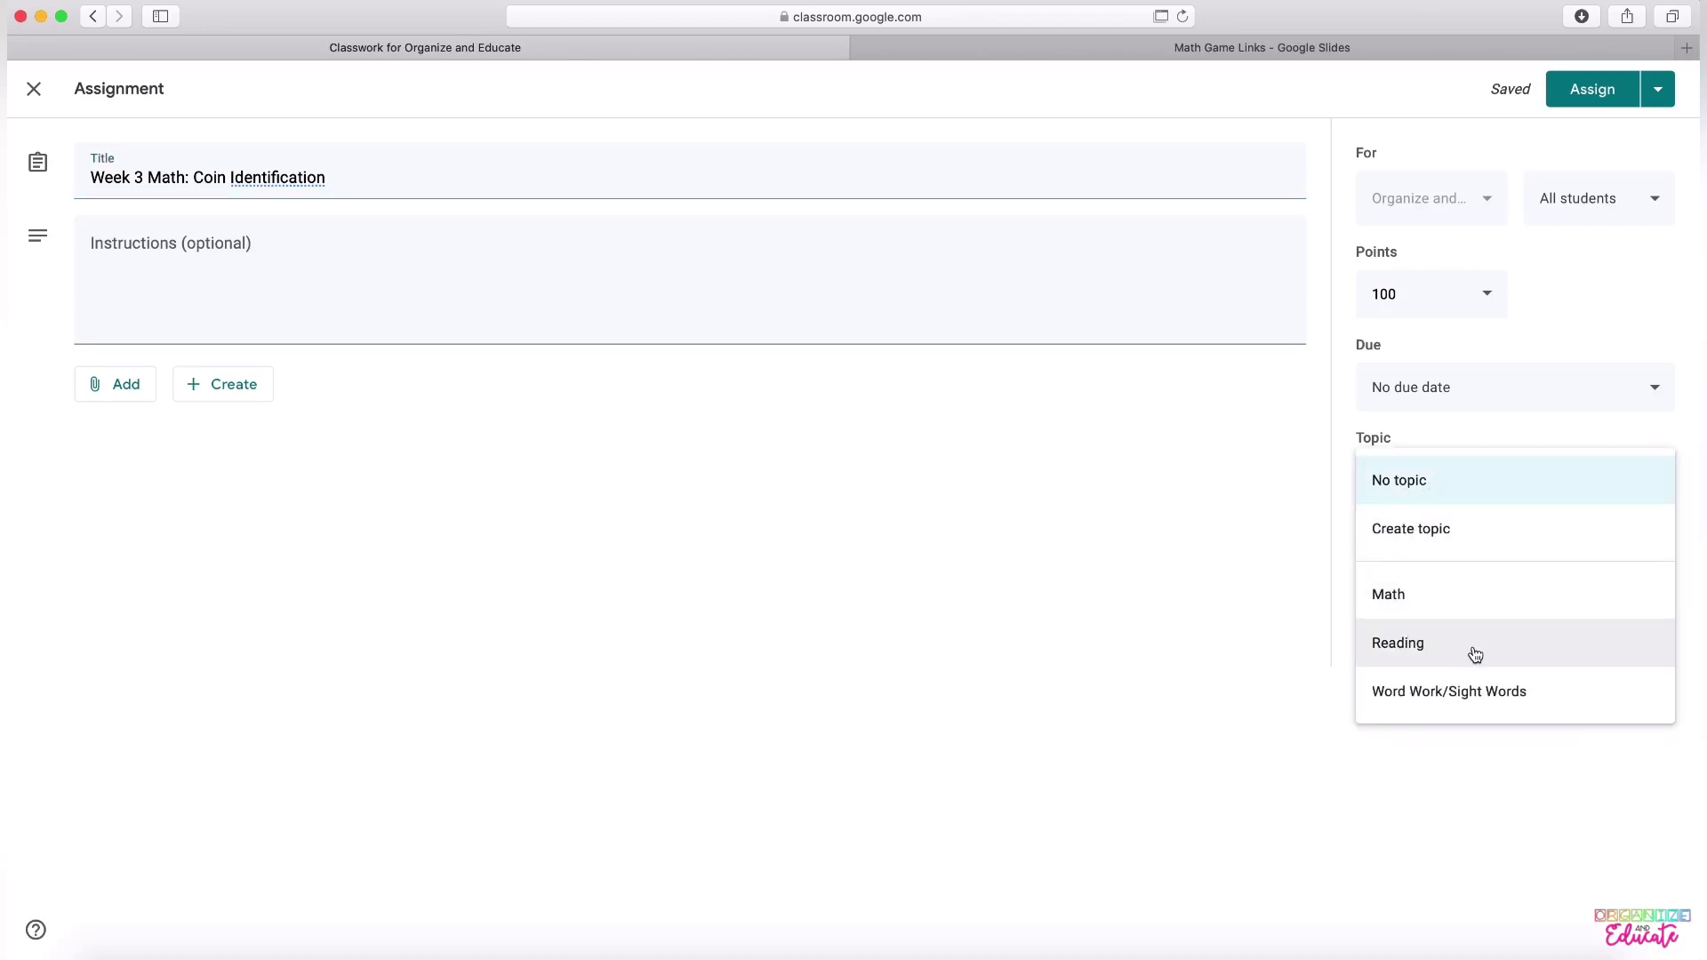
{"action": "left_click", "coordinate": [1416, 587]}
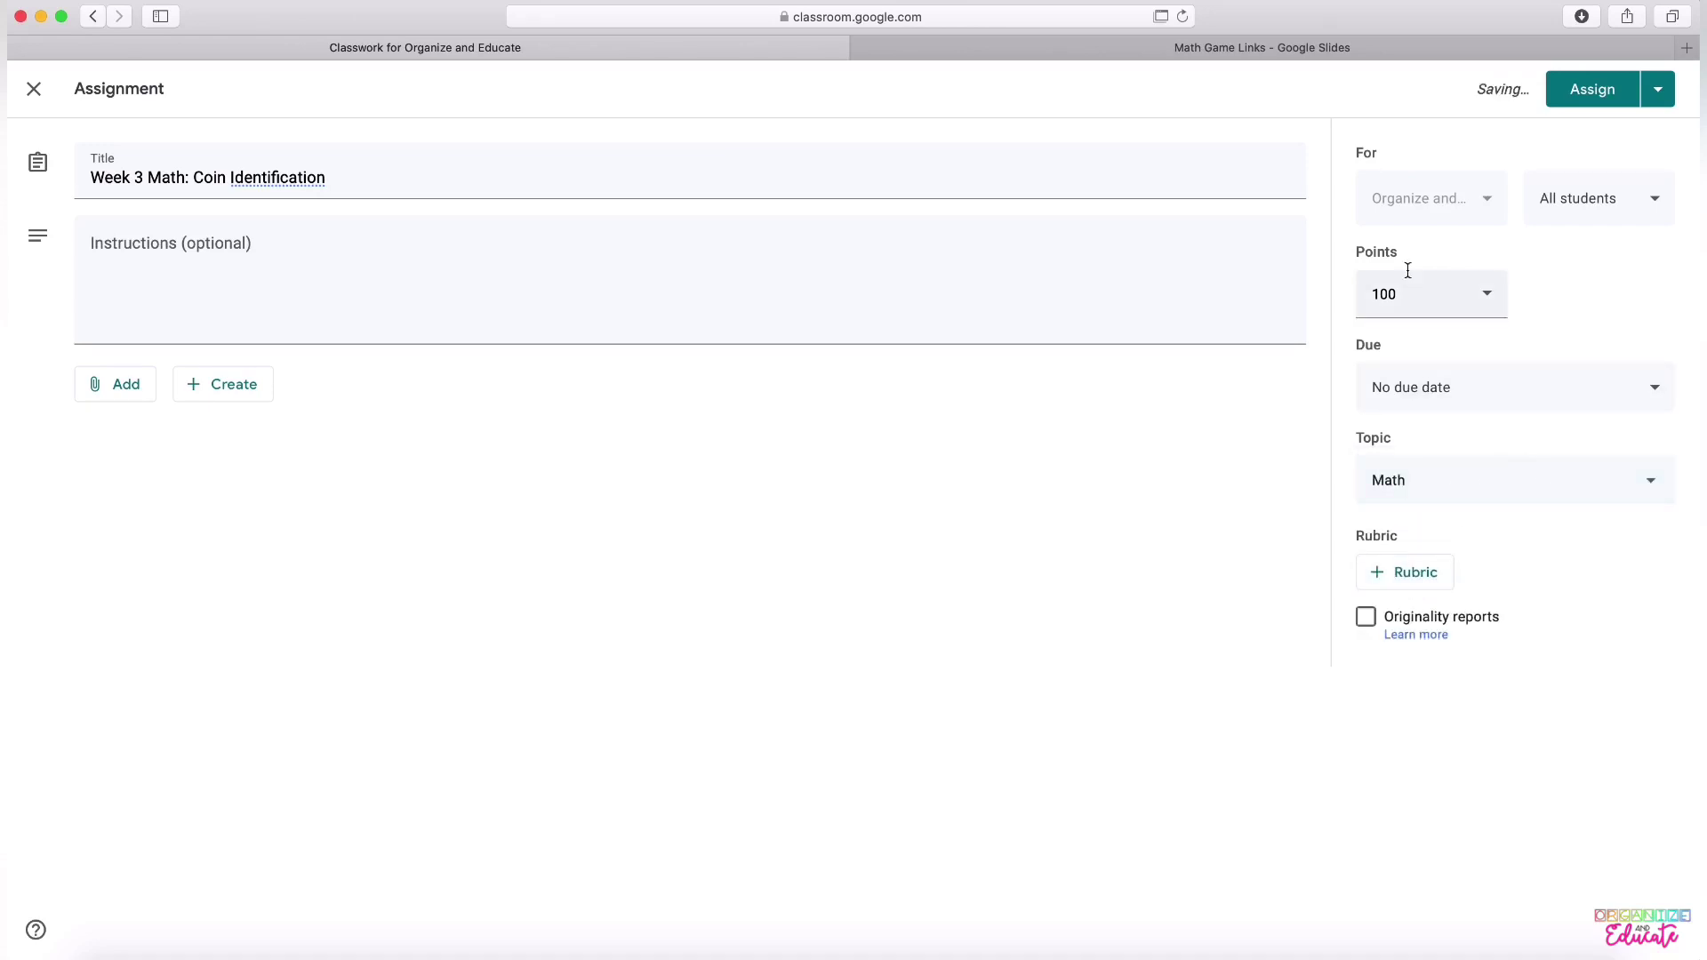
{"action": "left_click", "coordinate": [1427, 295]}
{"action": "left_click", "coordinate": [1417, 338]}
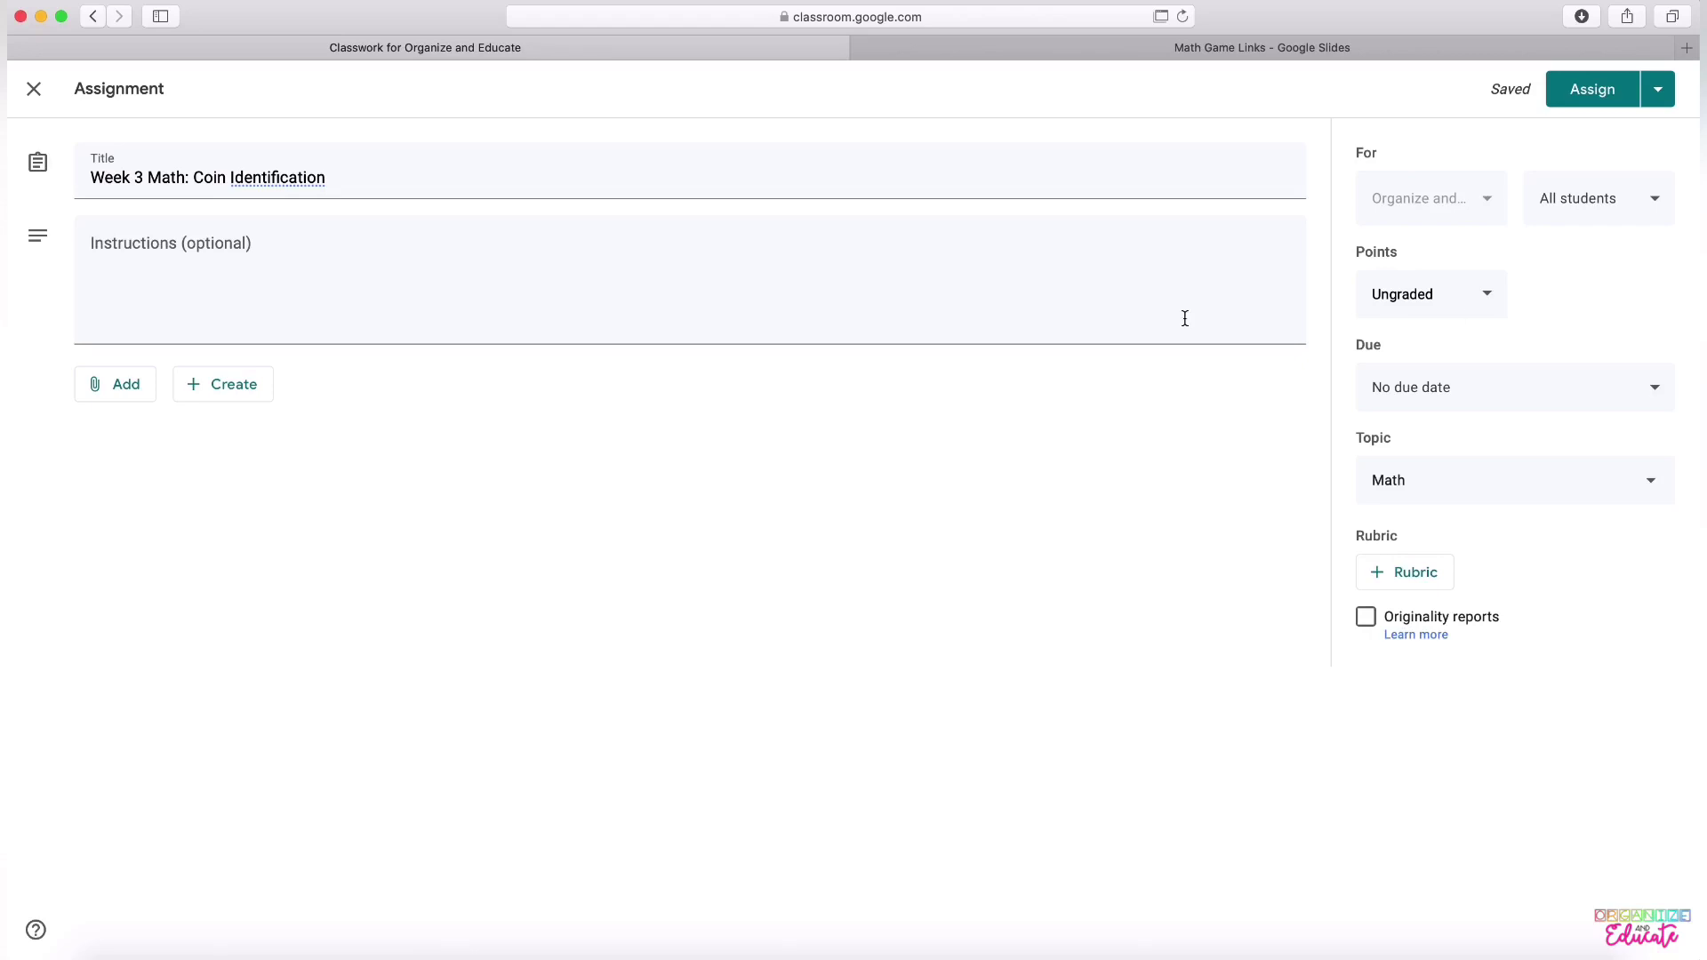
{"action": "left_click", "coordinate": [829, 271]}
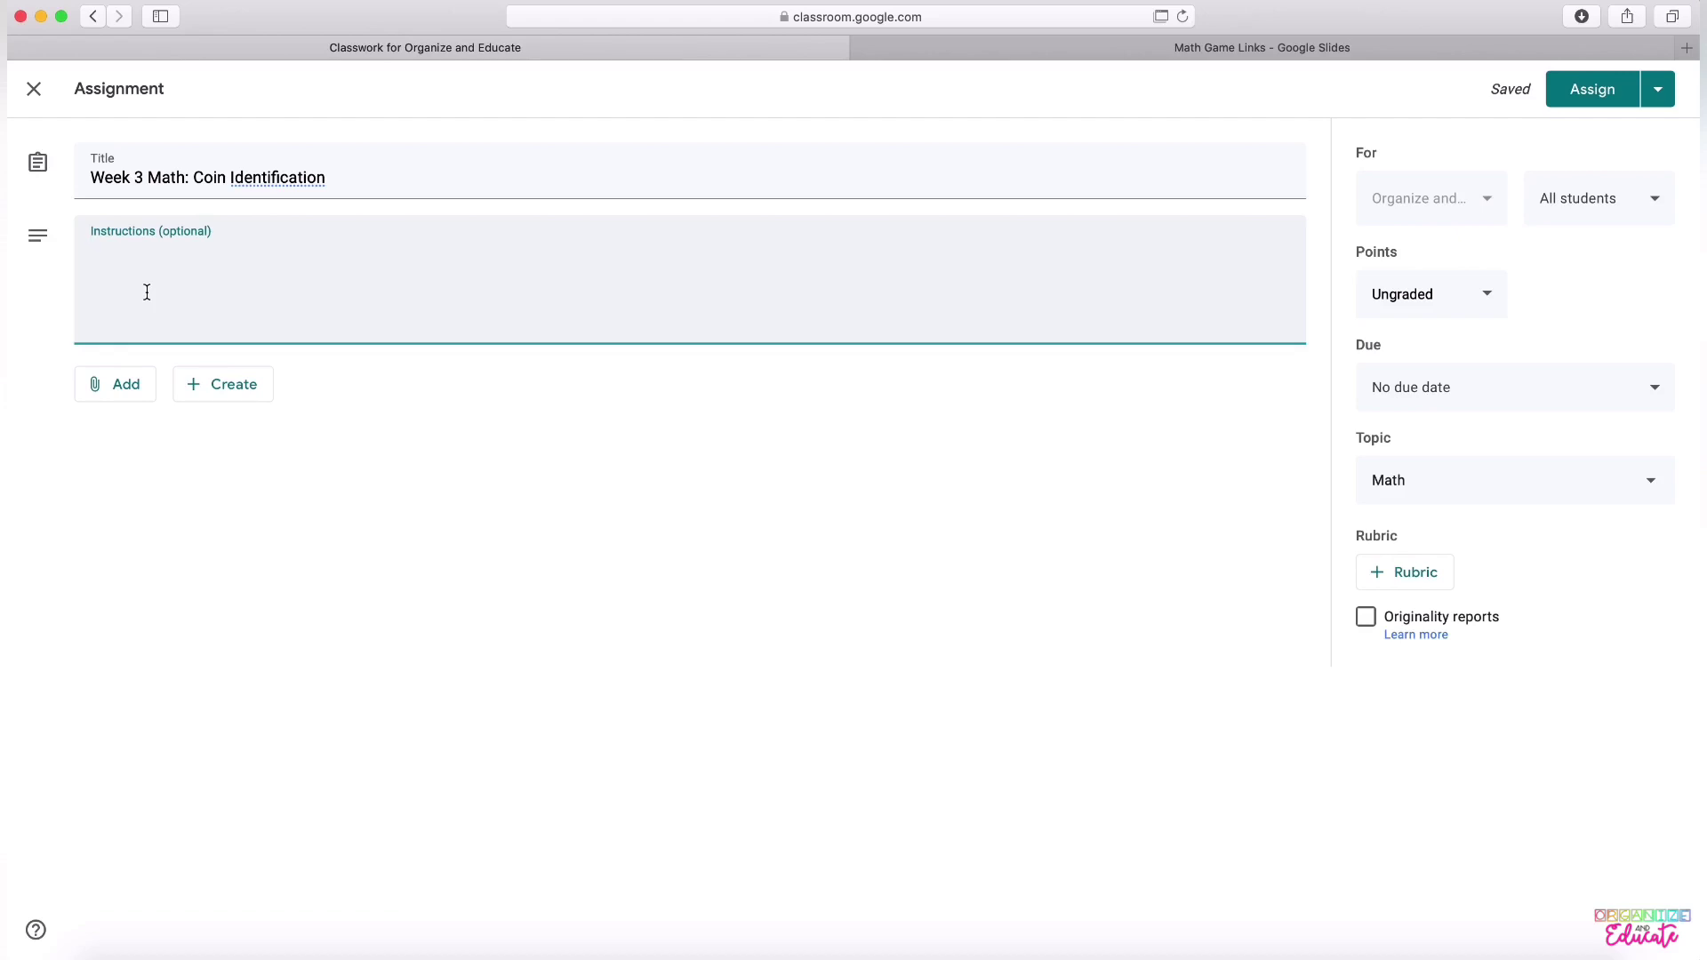
Enter 'Workbook Pages: 125-136' as the instructions, checking the Add and Create attachment menus without attaching anything
{"action": "type", "text": "Work"}
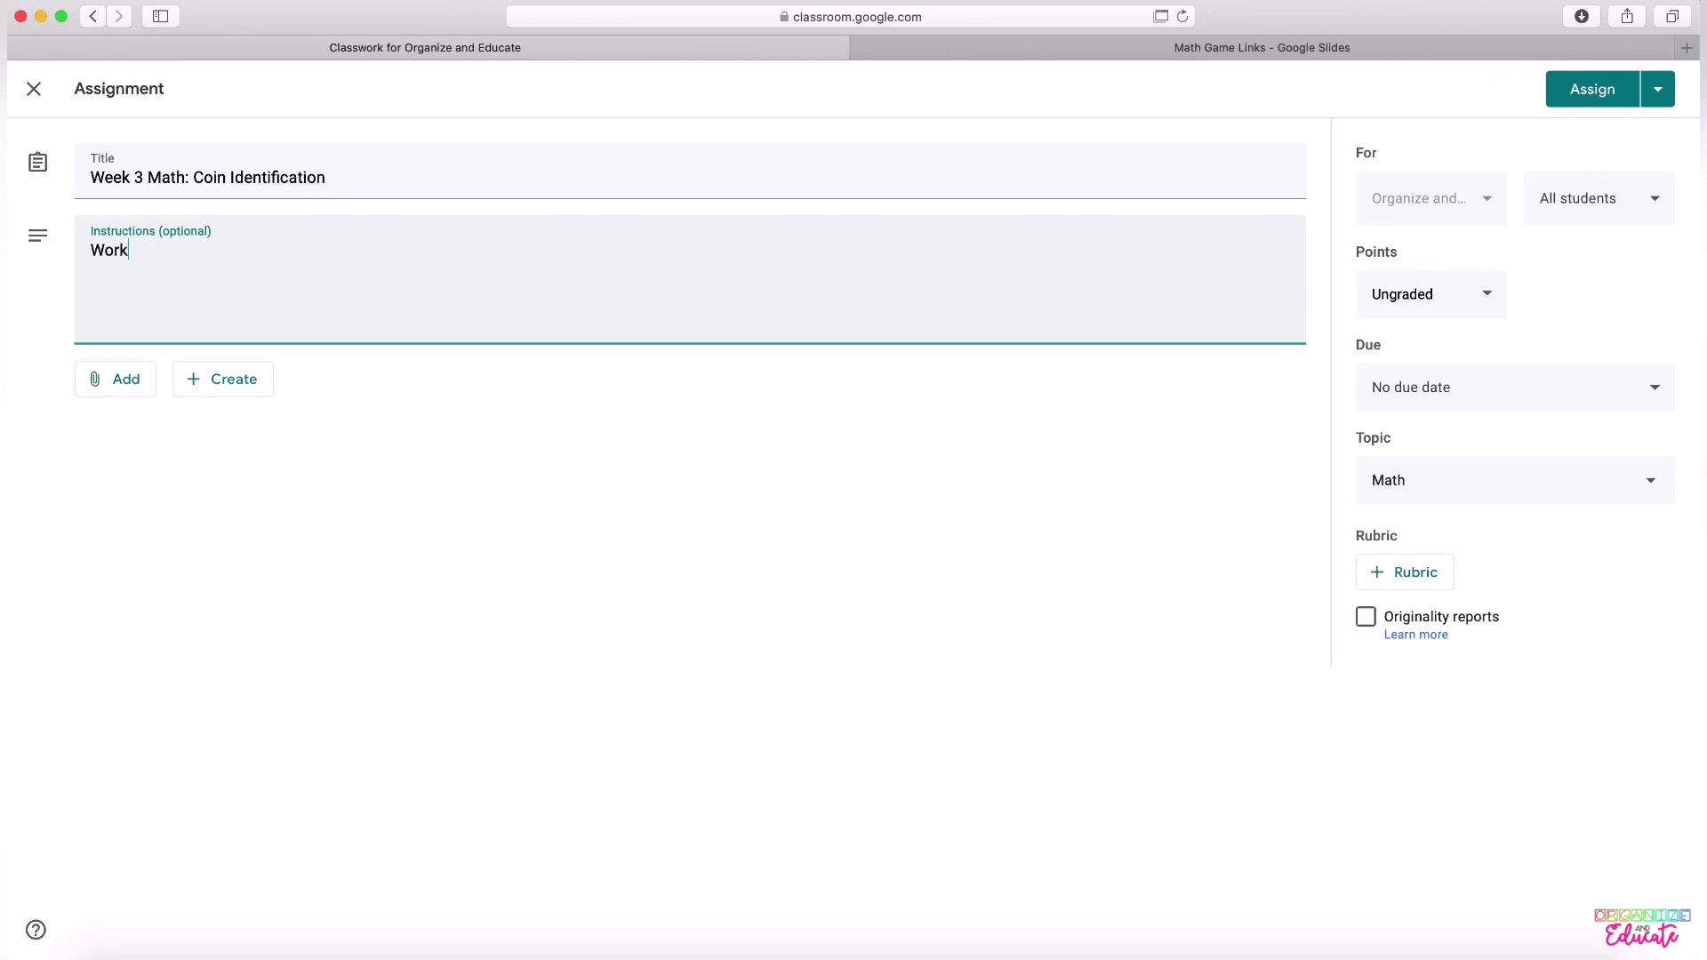
{"action": "type", "text": "book Pages: 125-136"}
{"action": "key", "text": "Return"}
{"action": "key", "text": "Return"}
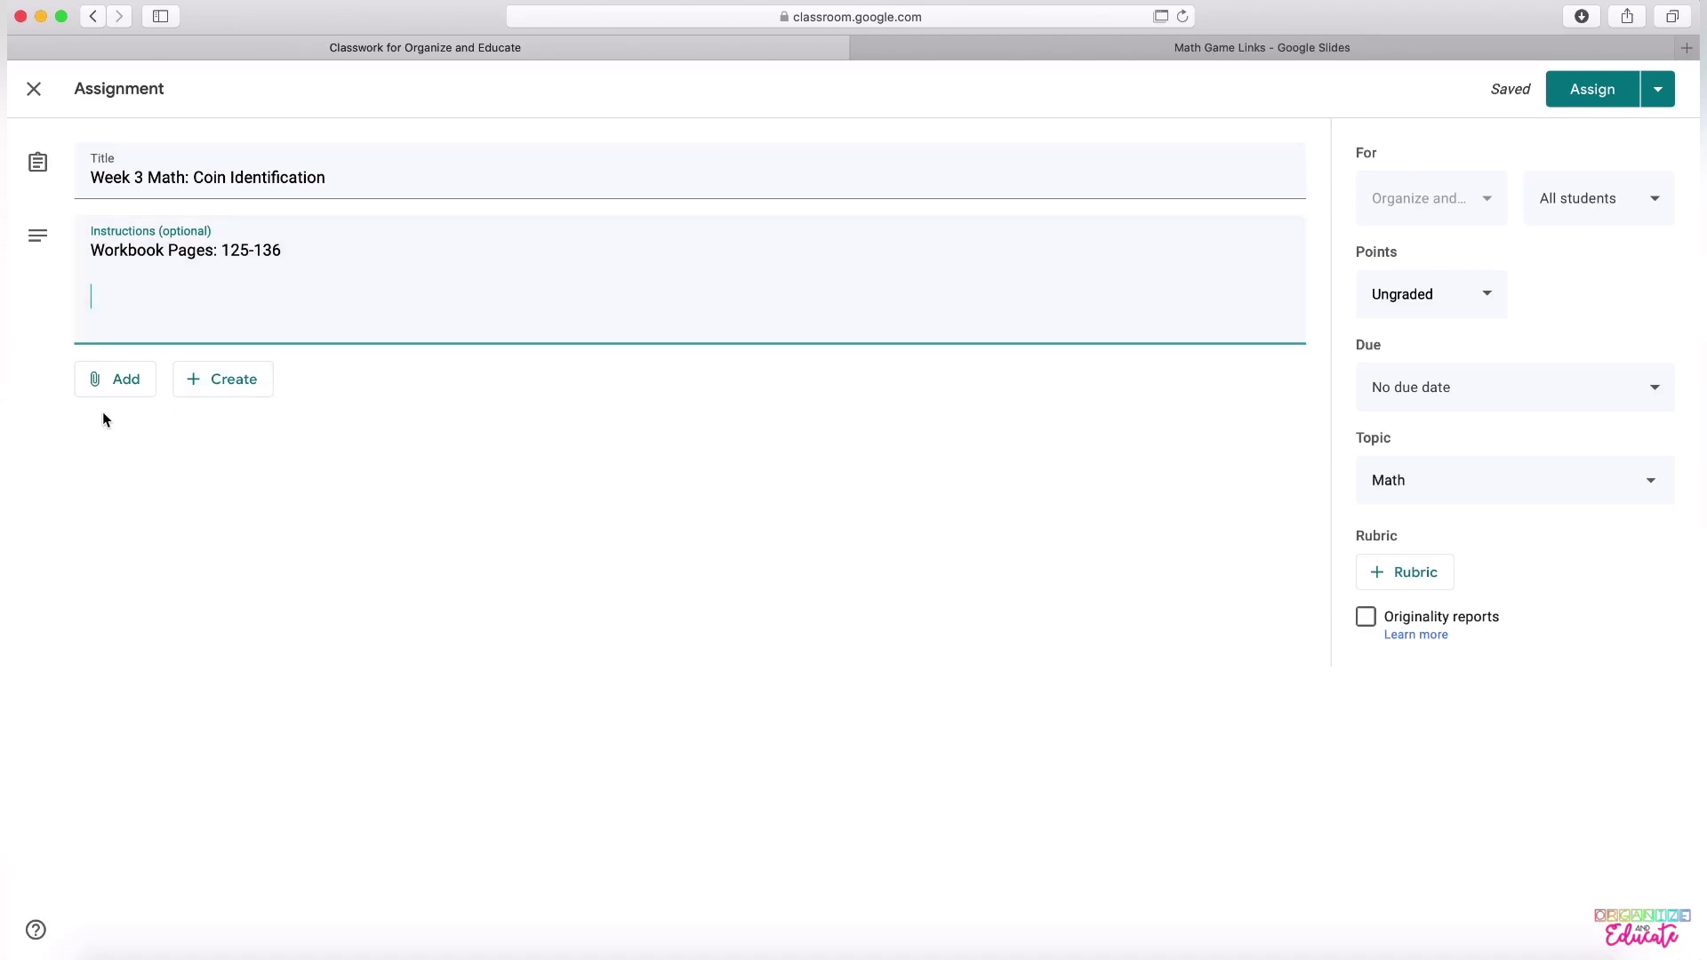
{"action": "left_click", "coordinate": [134, 389]}
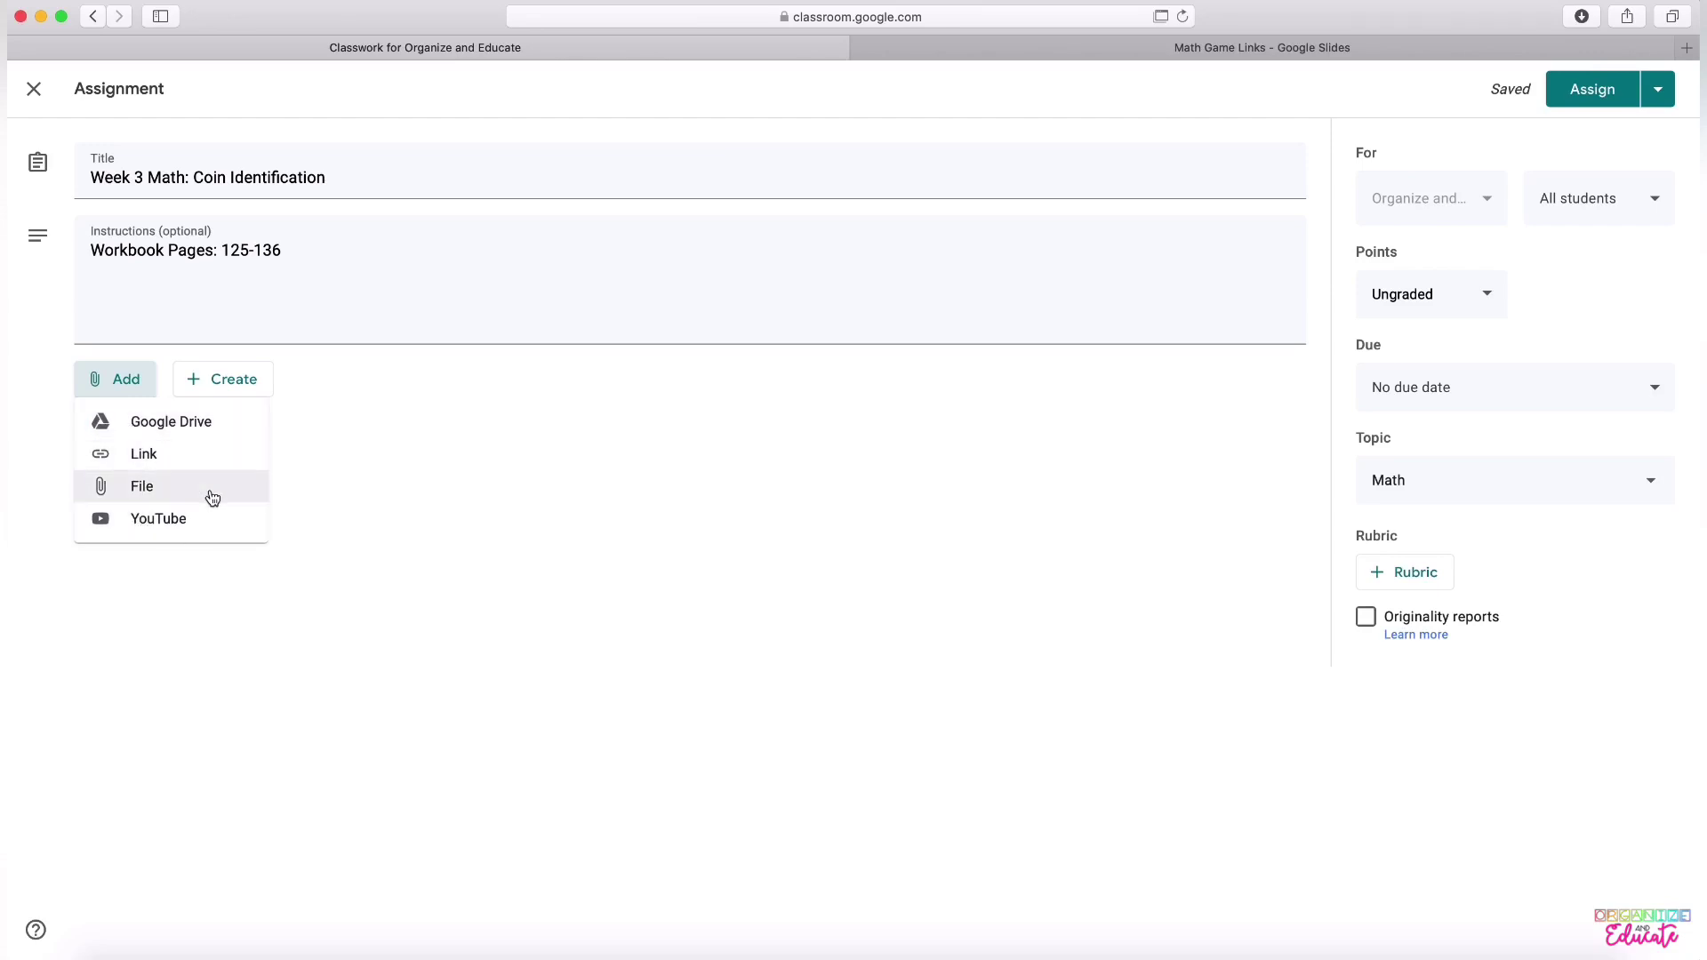
{"action": "left_click", "coordinate": [343, 423]}
{"action": "left_click", "coordinate": [234, 389]}
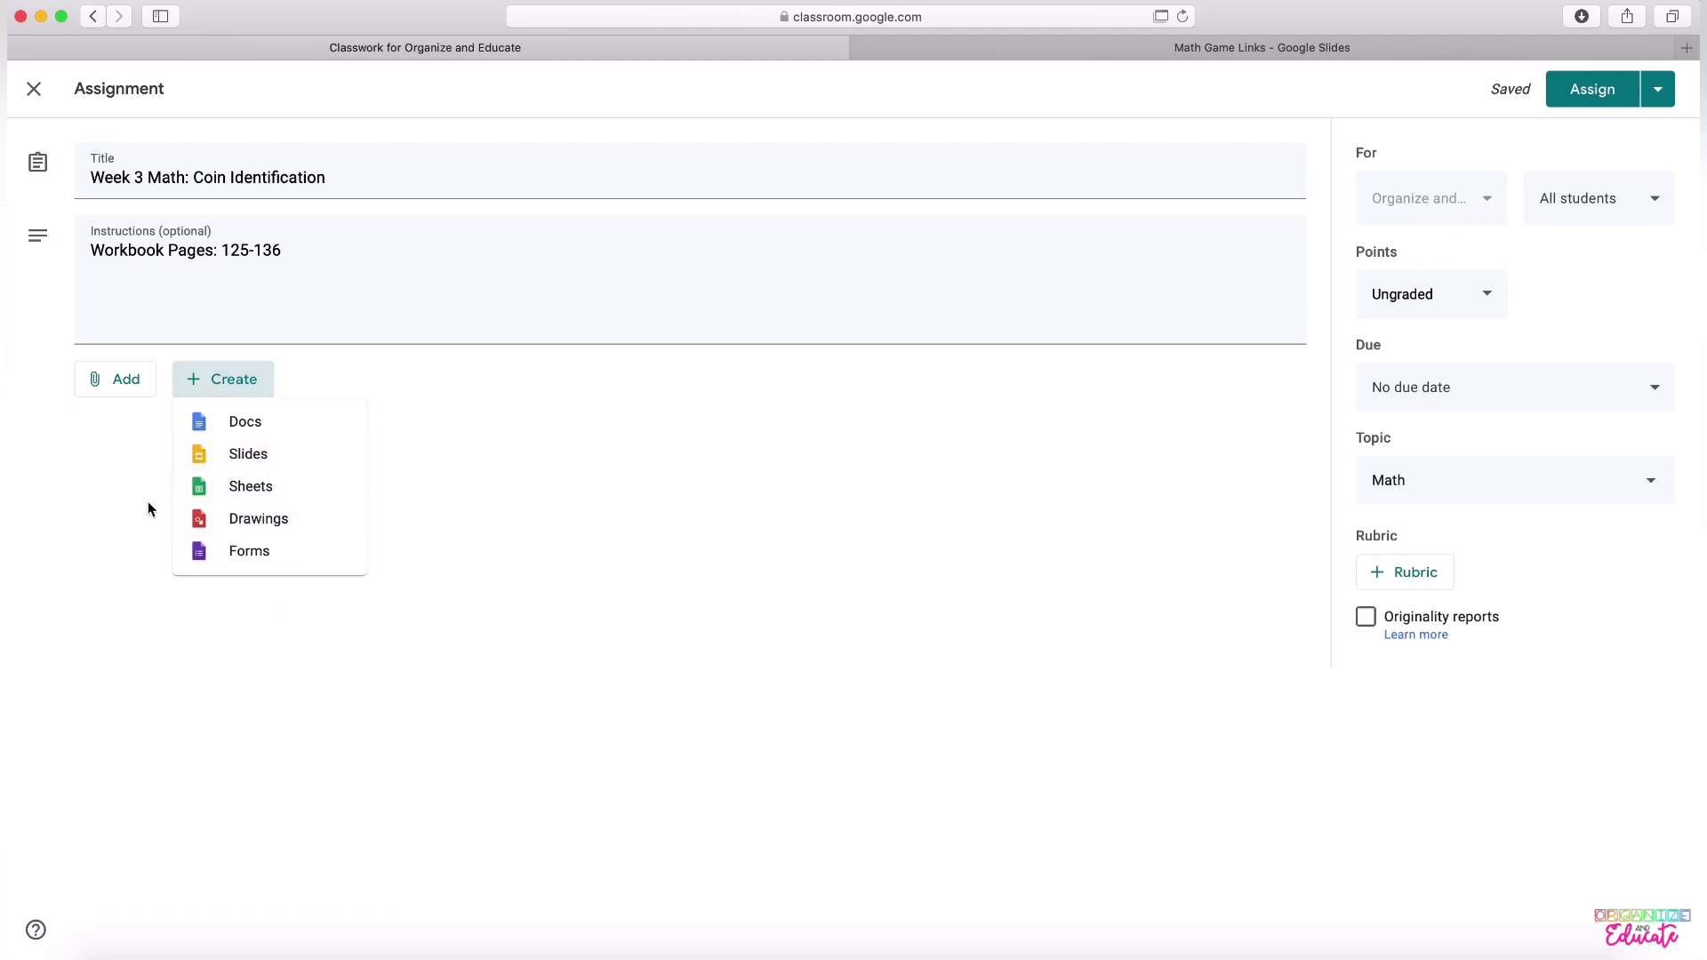
{"action": "left_click", "coordinate": [493, 420]}
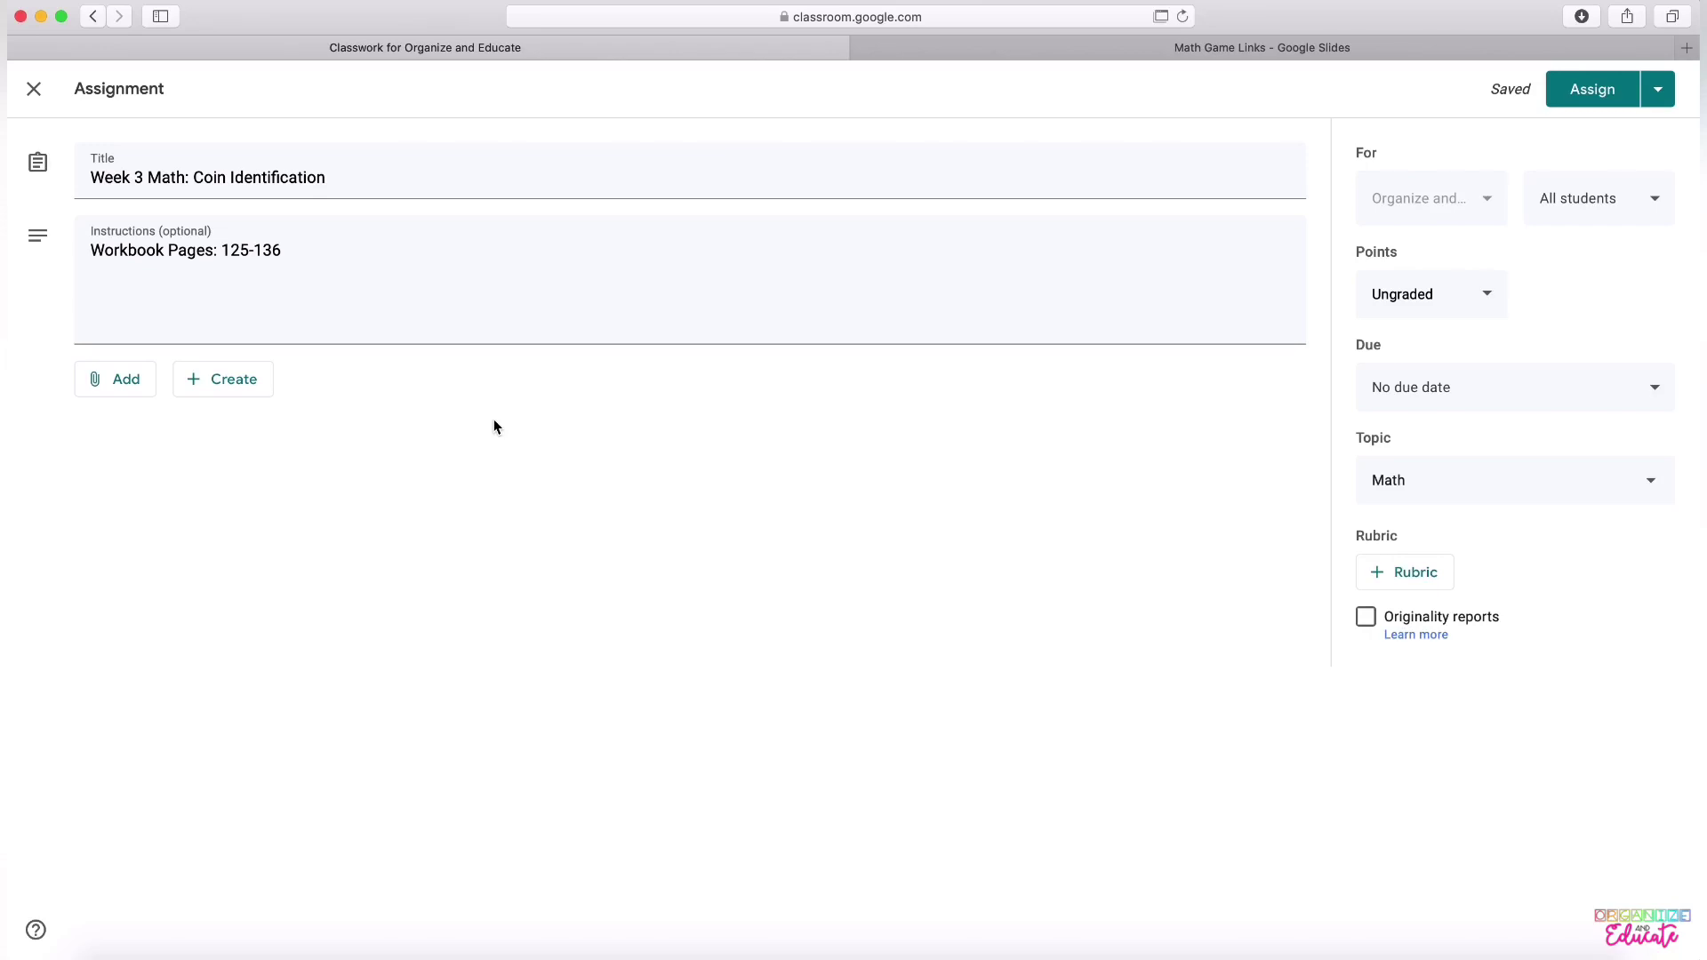
{"action": "left_click", "coordinate": [827, 253]}
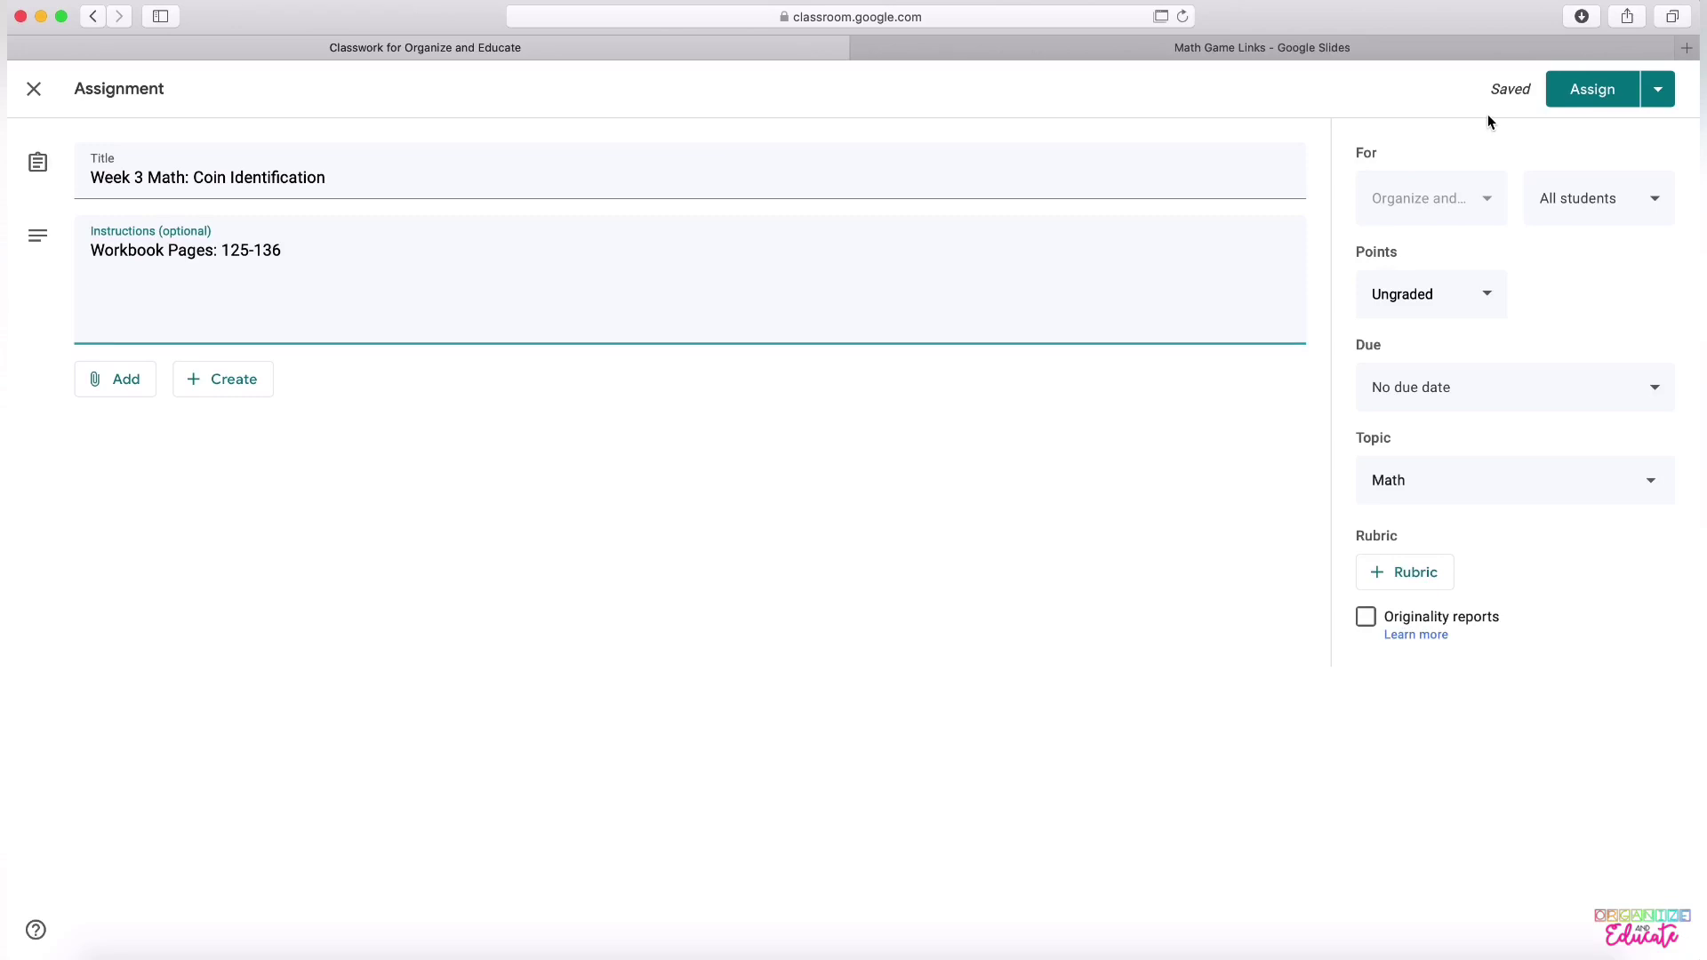
Set the assignment's due date to Friday, April 3, 2020
{"action": "key", "text": "Return"}
{"action": "left_click", "coordinate": [1666, 103]}
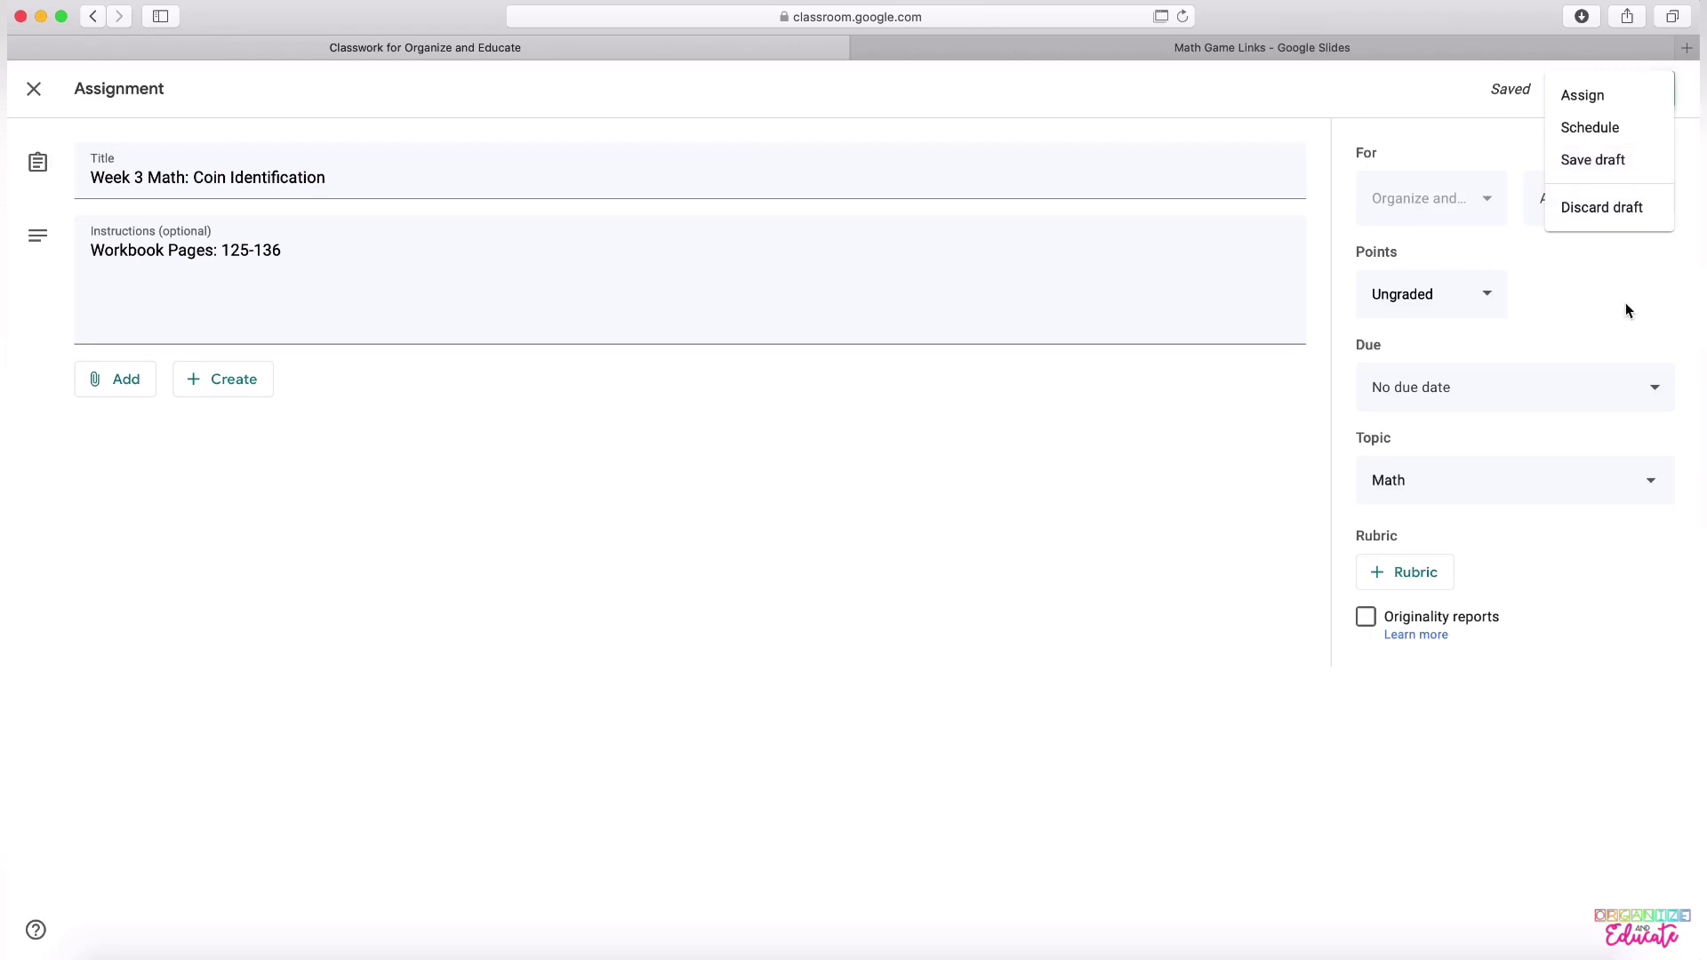
{"action": "left_click", "coordinate": [1625, 276]}
{"action": "left_click", "coordinate": [1579, 389]}
{"action": "left_click", "coordinate": [1519, 478]}
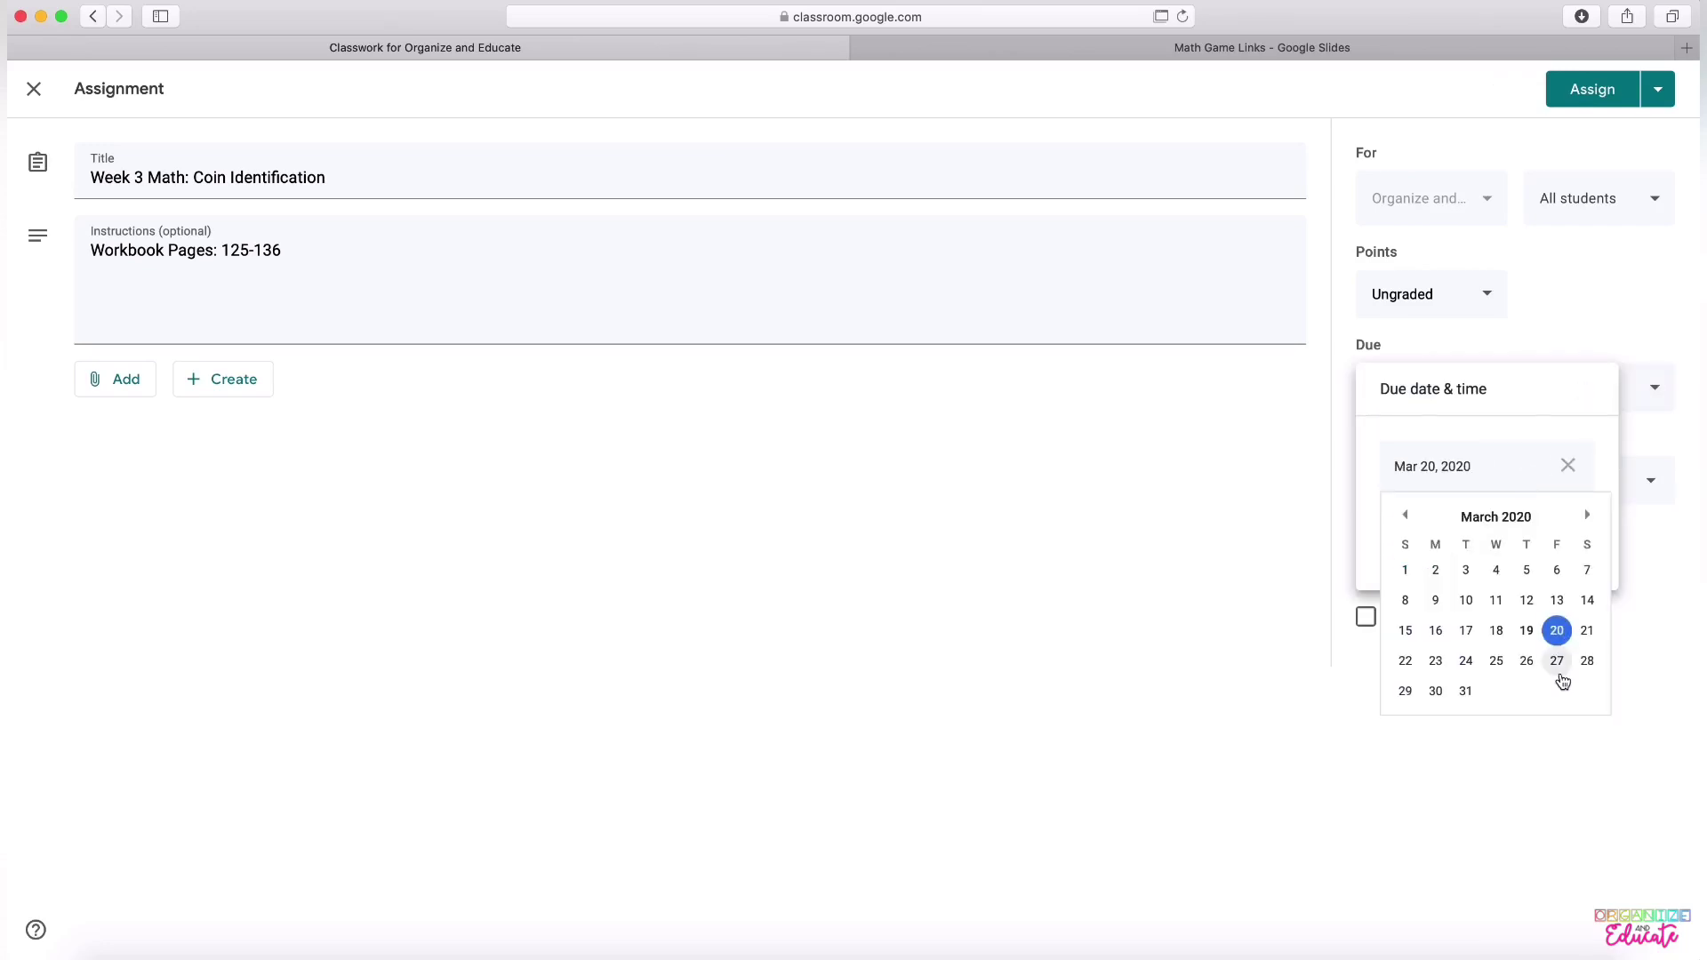
{"action": "left_click", "coordinate": [1594, 516]}
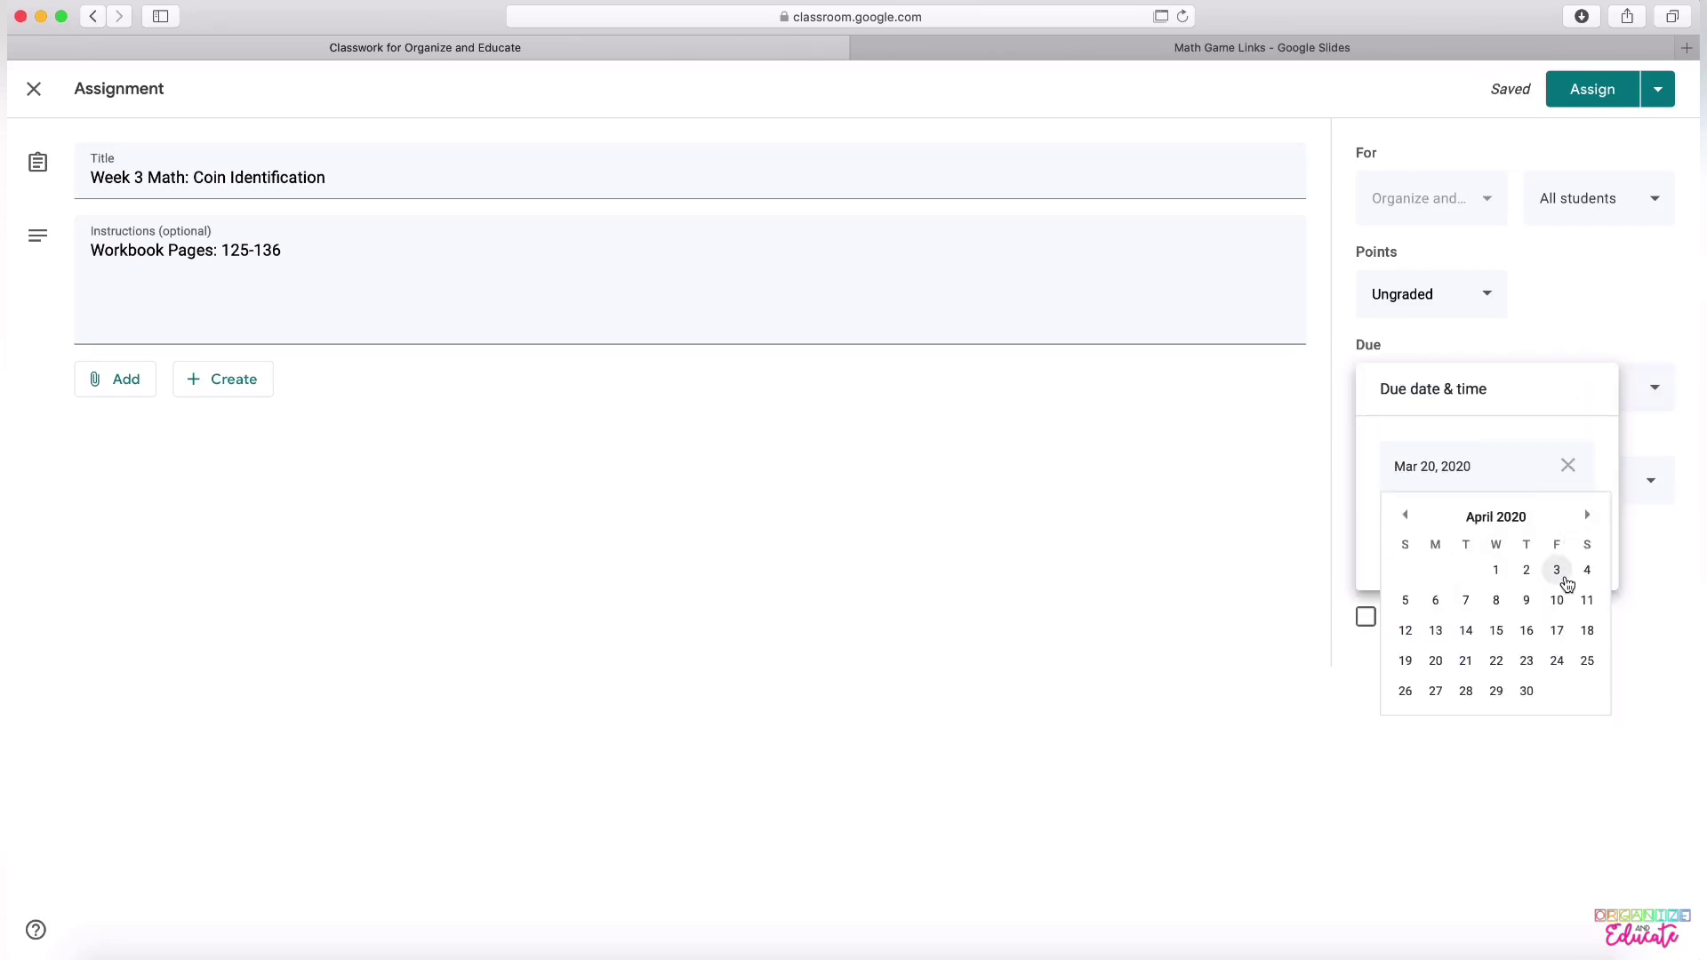
{"action": "left_click", "coordinate": [1557, 571]}
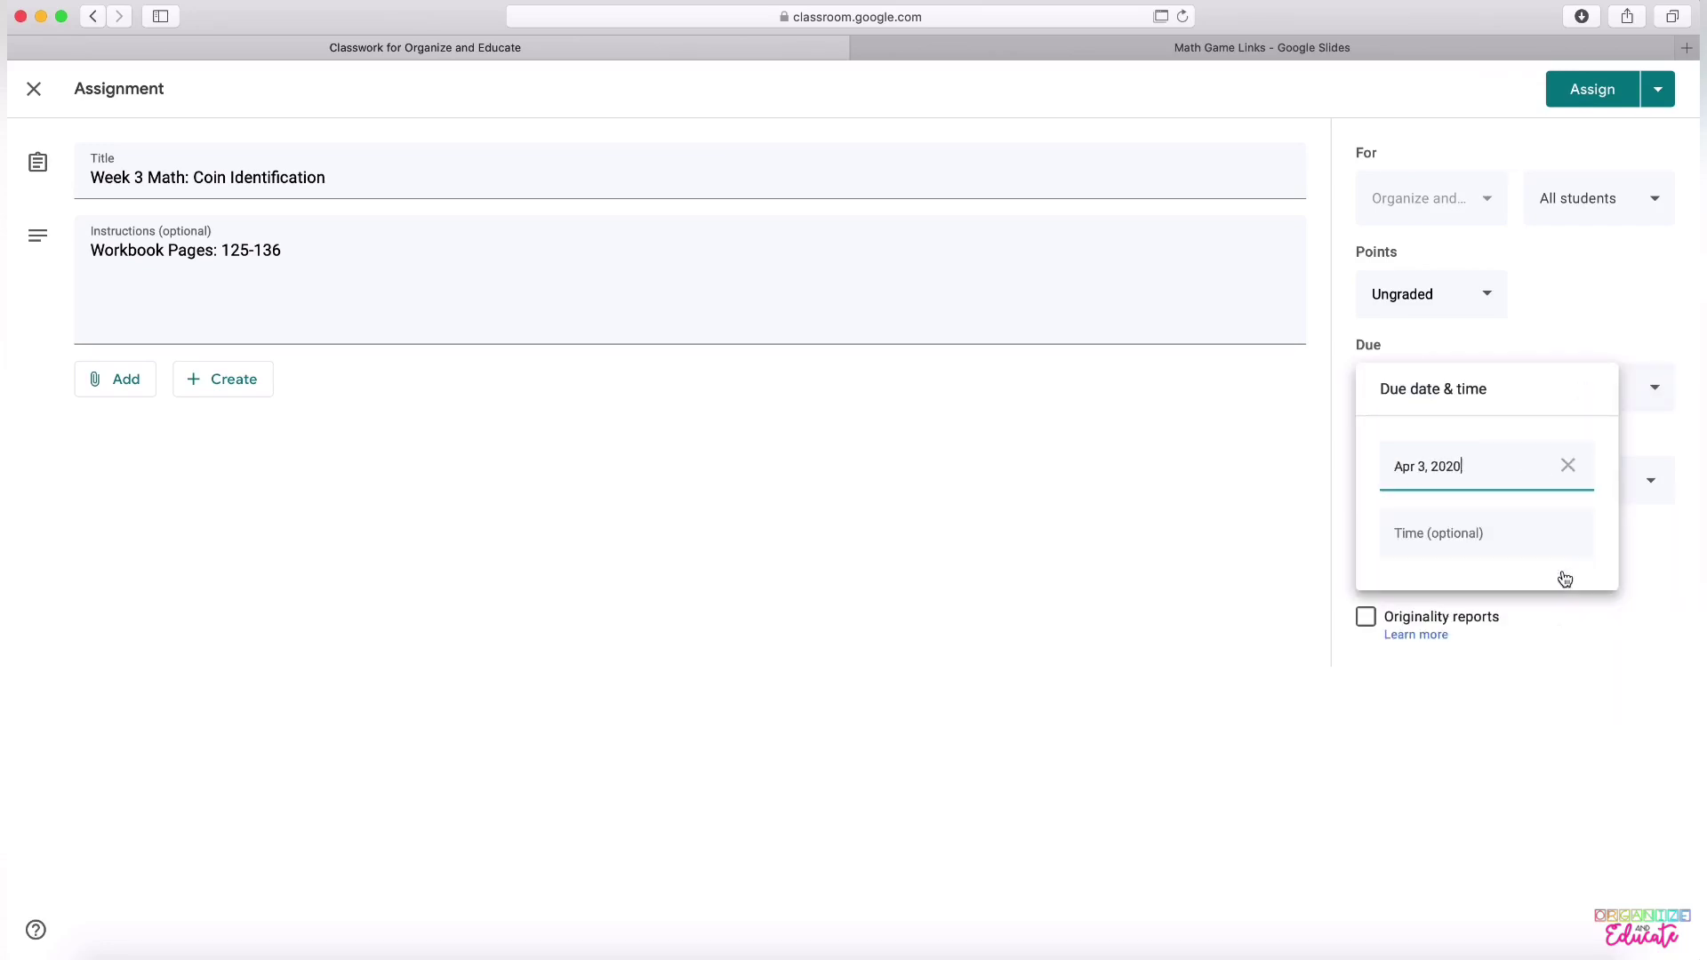
{"action": "left_click", "coordinate": [1609, 343]}
Schedule the assignment to post on March 23 at 8:00 AM
{"action": "left_click", "coordinate": [1668, 102]}
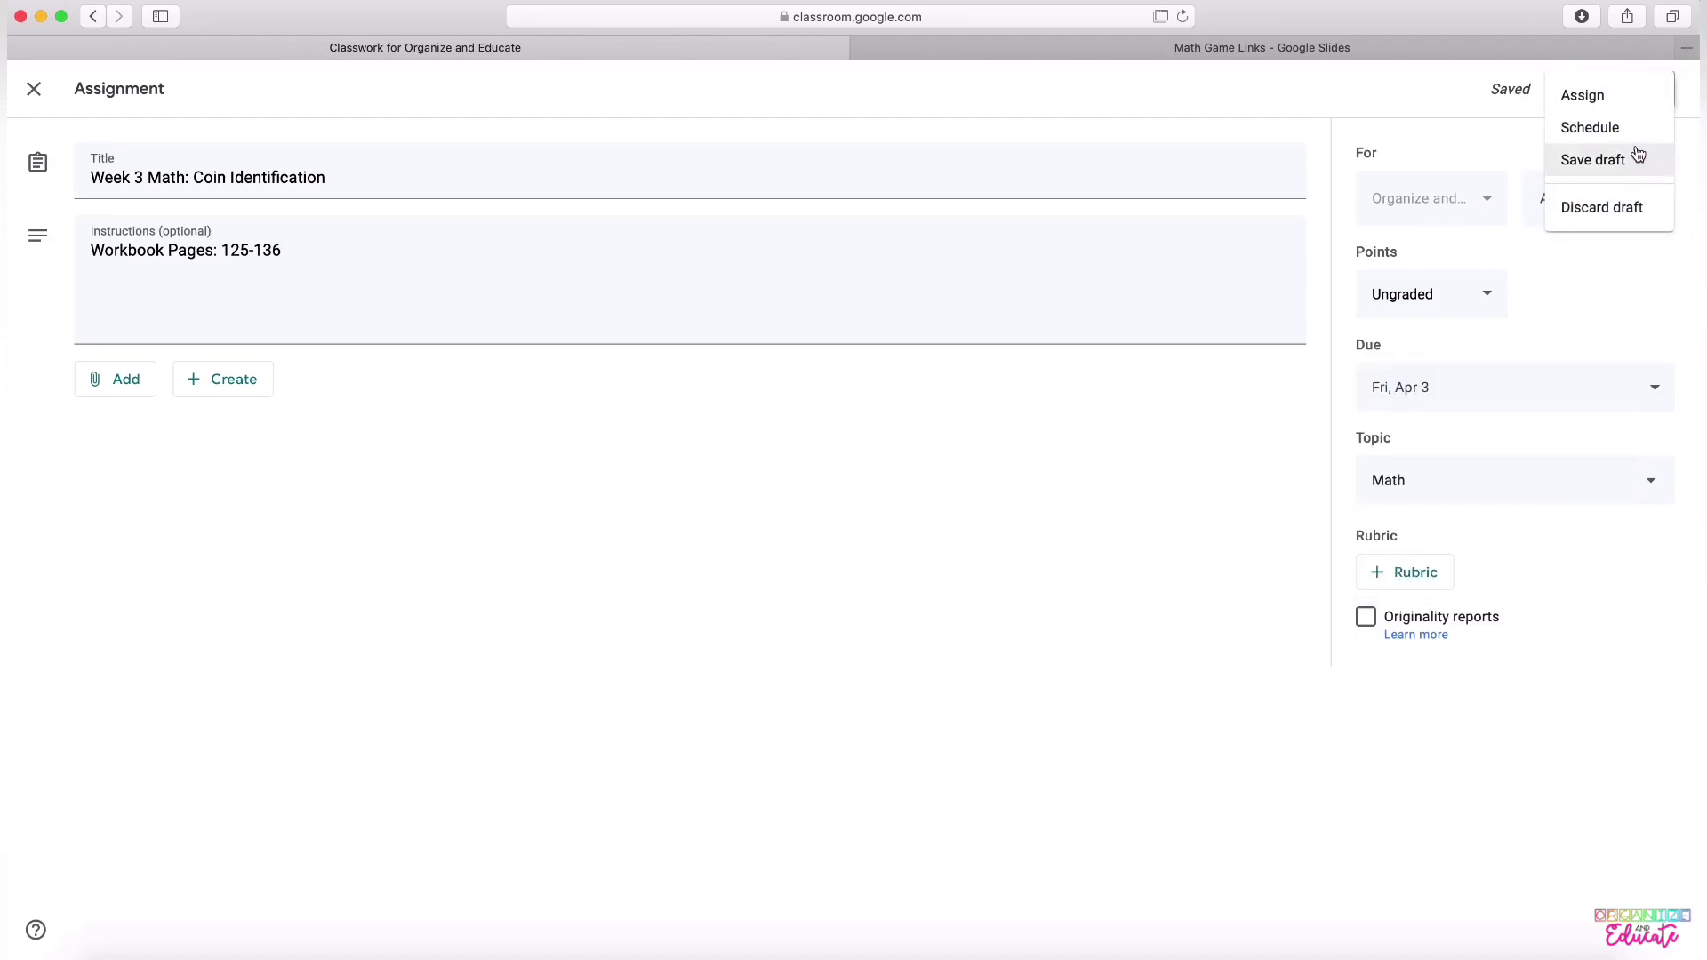
{"action": "left_click", "coordinate": [1627, 128]}
{"action": "left_click", "coordinate": [901, 470]}
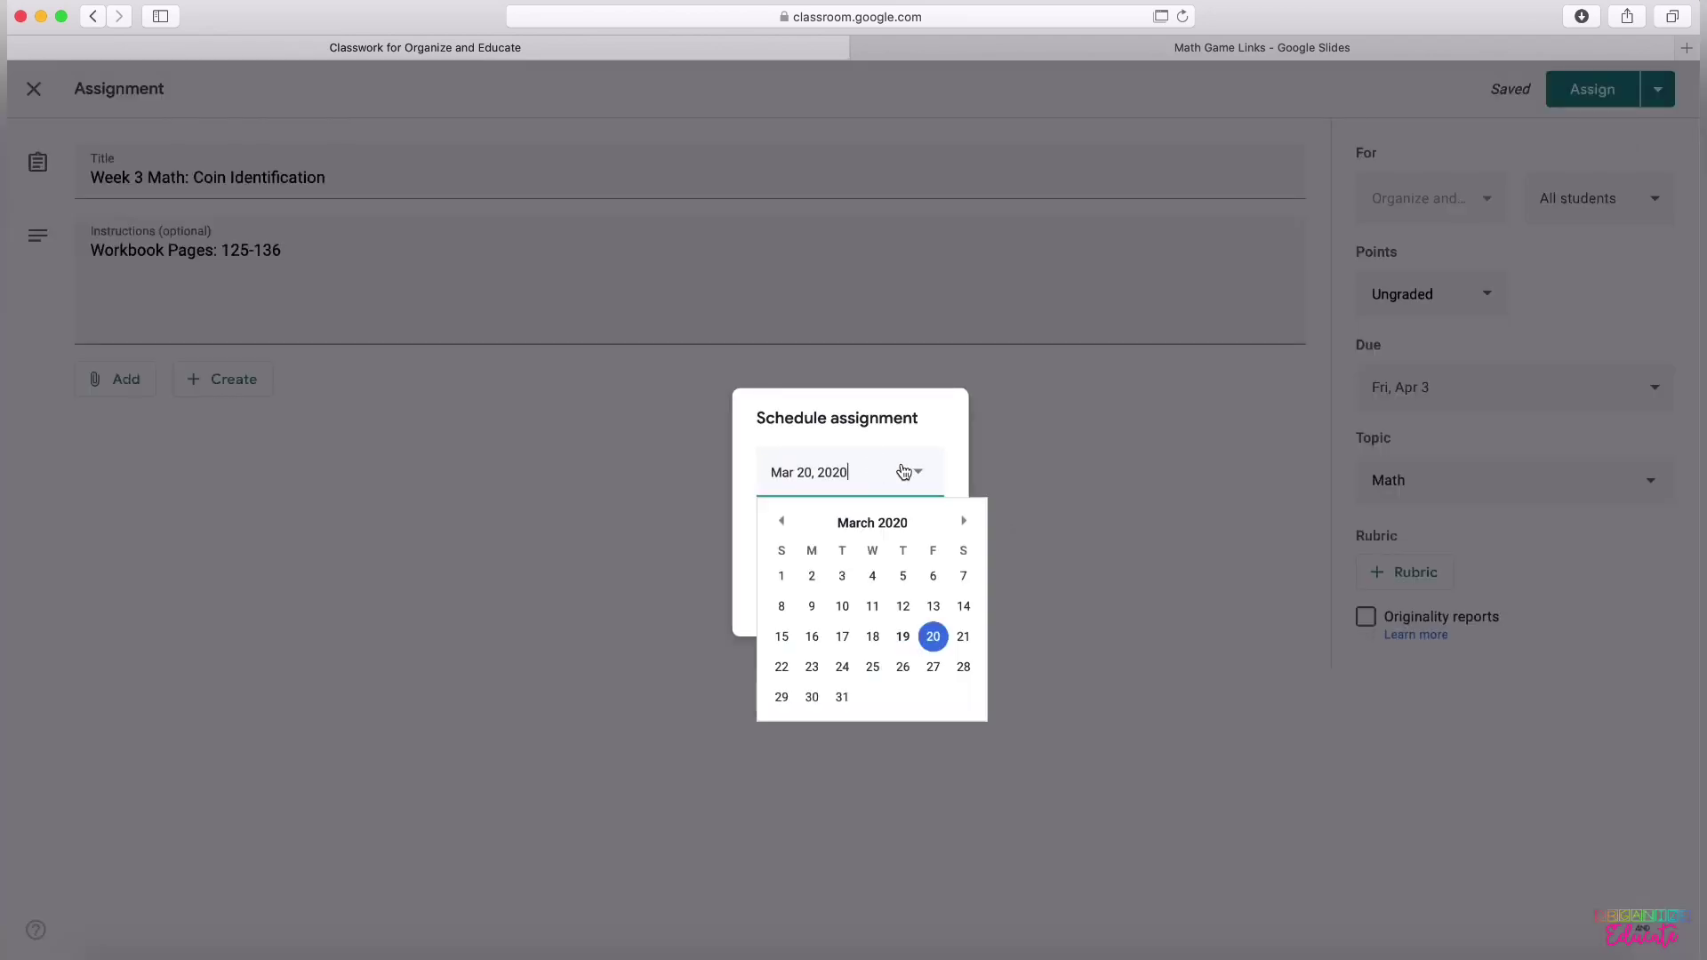
{"action": "left_click", "coordinate": [812, 669]}
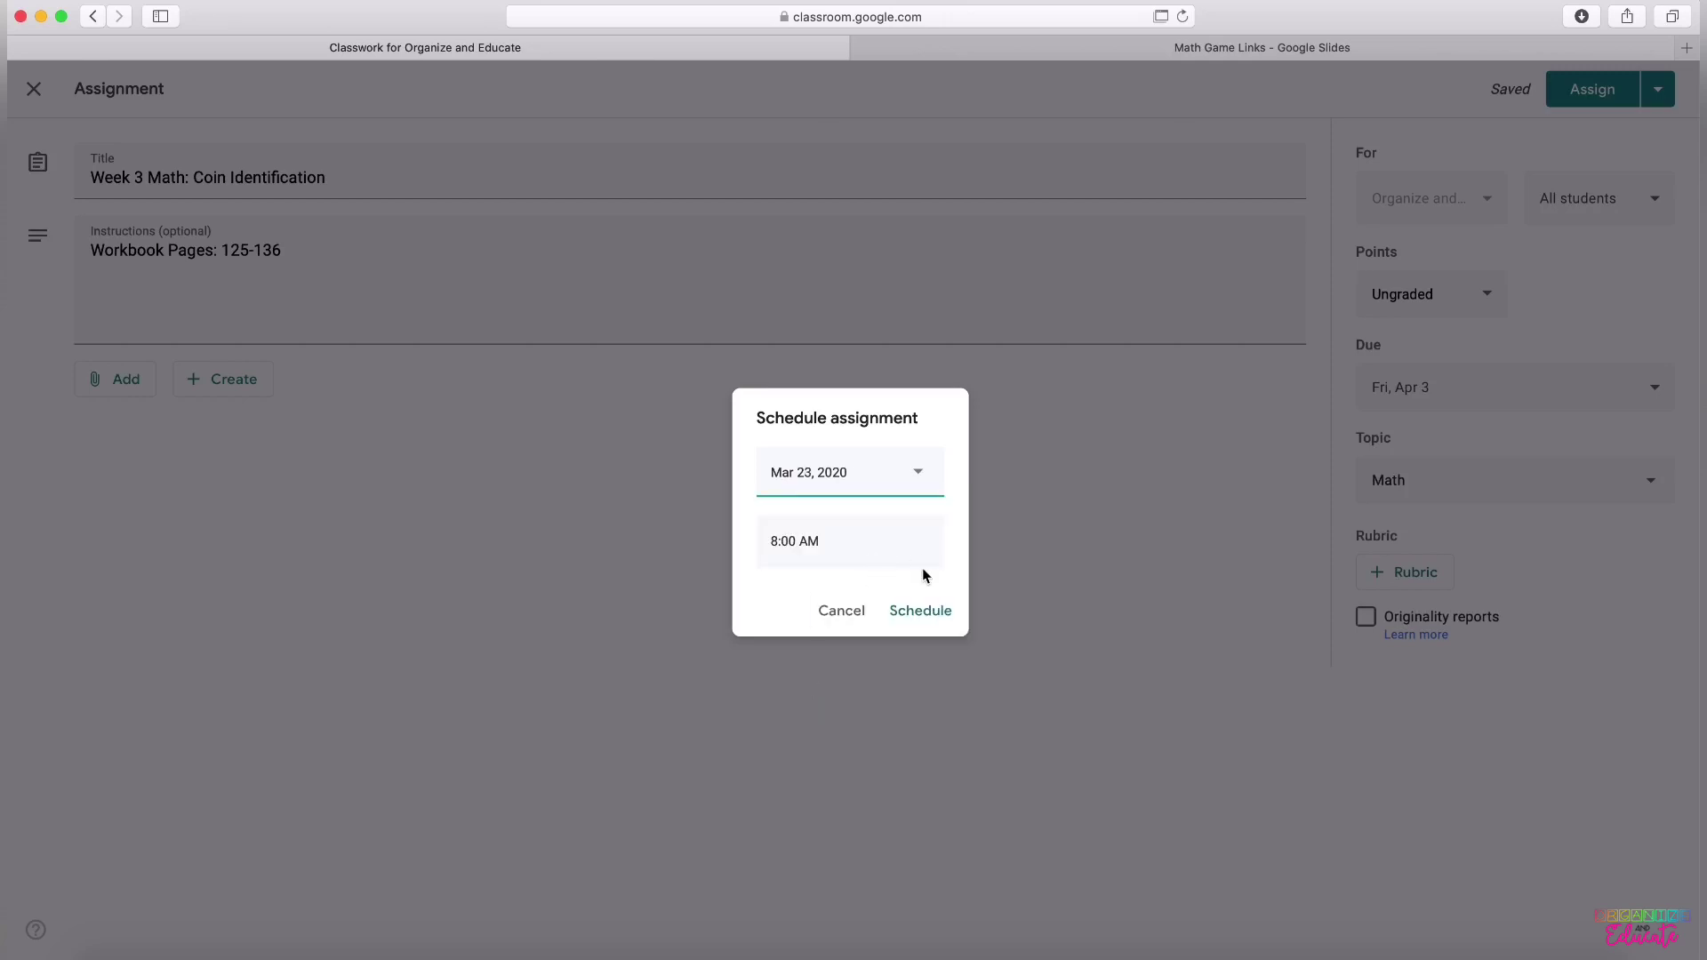
{"action": "left_click", "coordinate": [921, 610]}
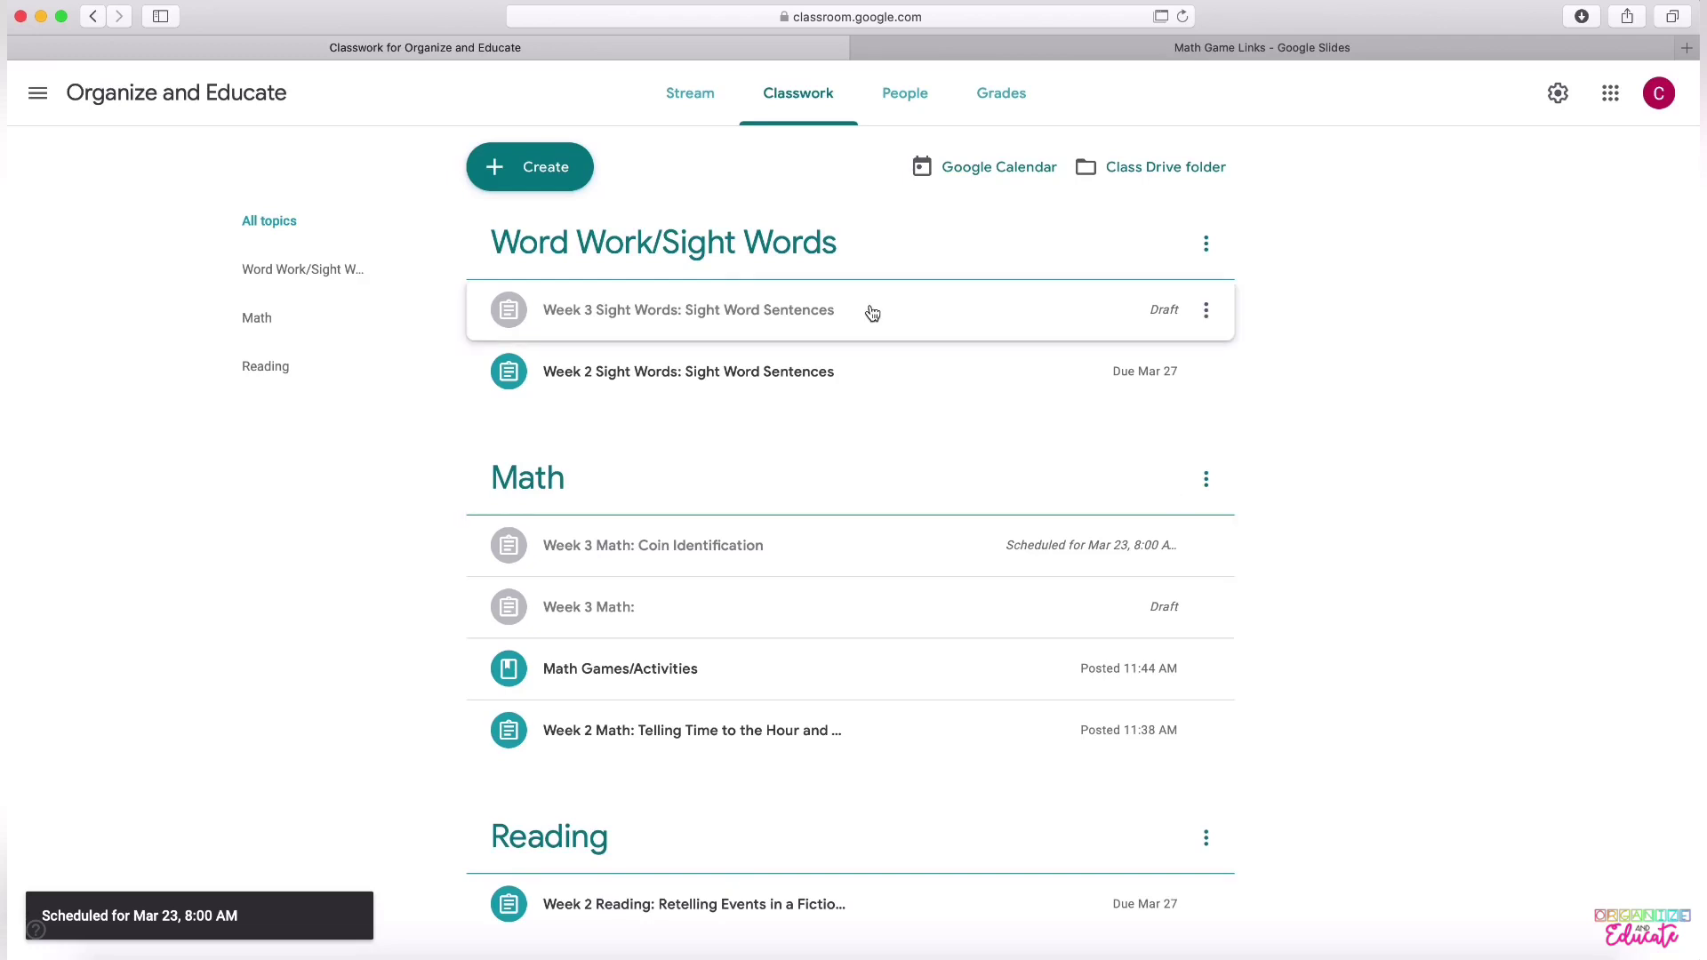
Create a new material titled 'Reading Resource' under the Reading topic
{"action": "left_click", "coordinate": [531, 166]}
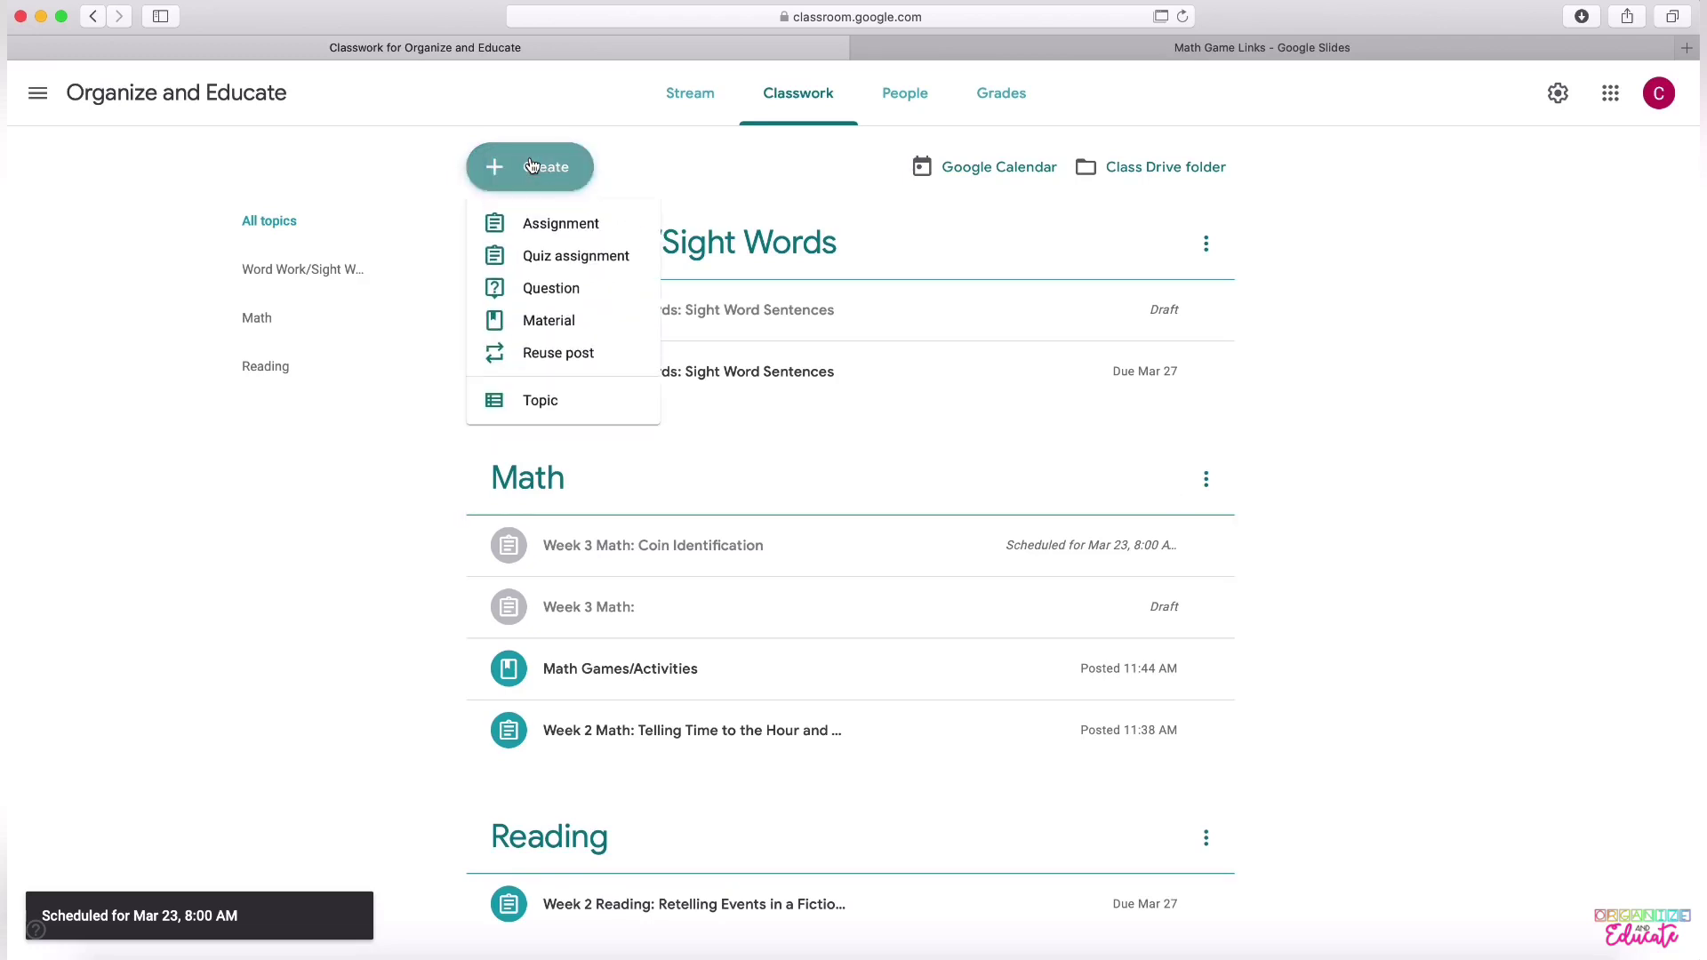
{"action": "left_click", "coordinate": [524, 329]}
{"action": "left_click", "coordinate": [321, 188]}
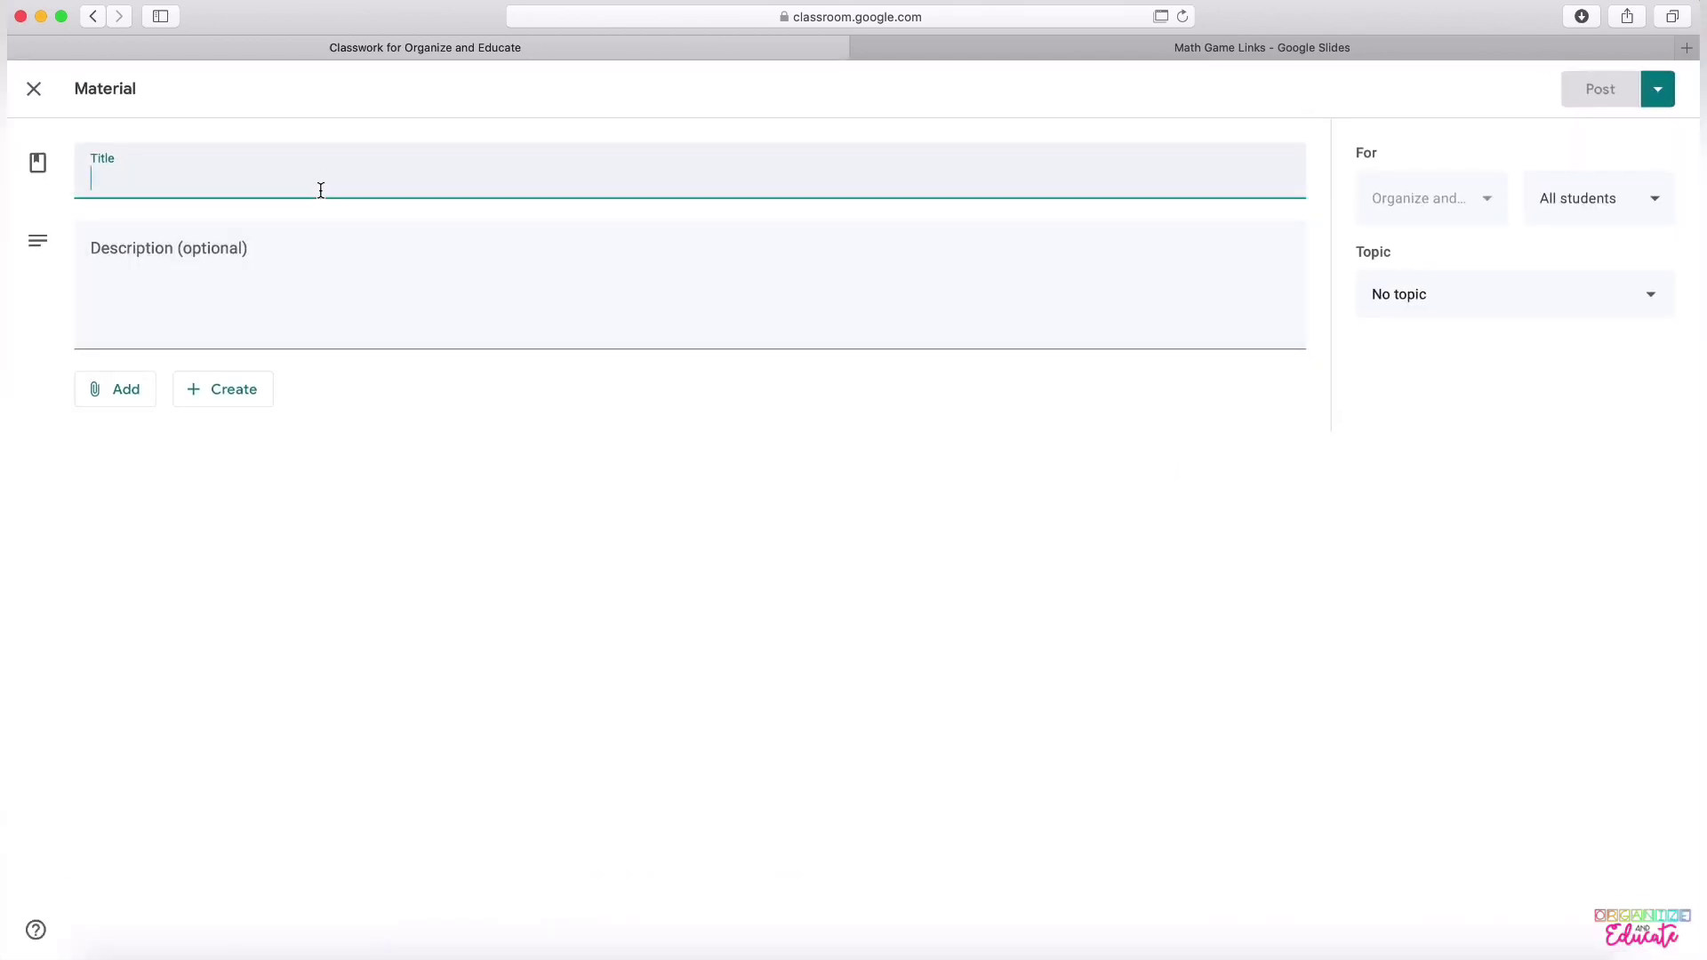
{"action": "left_click", "coordinate": [1528, 297]}
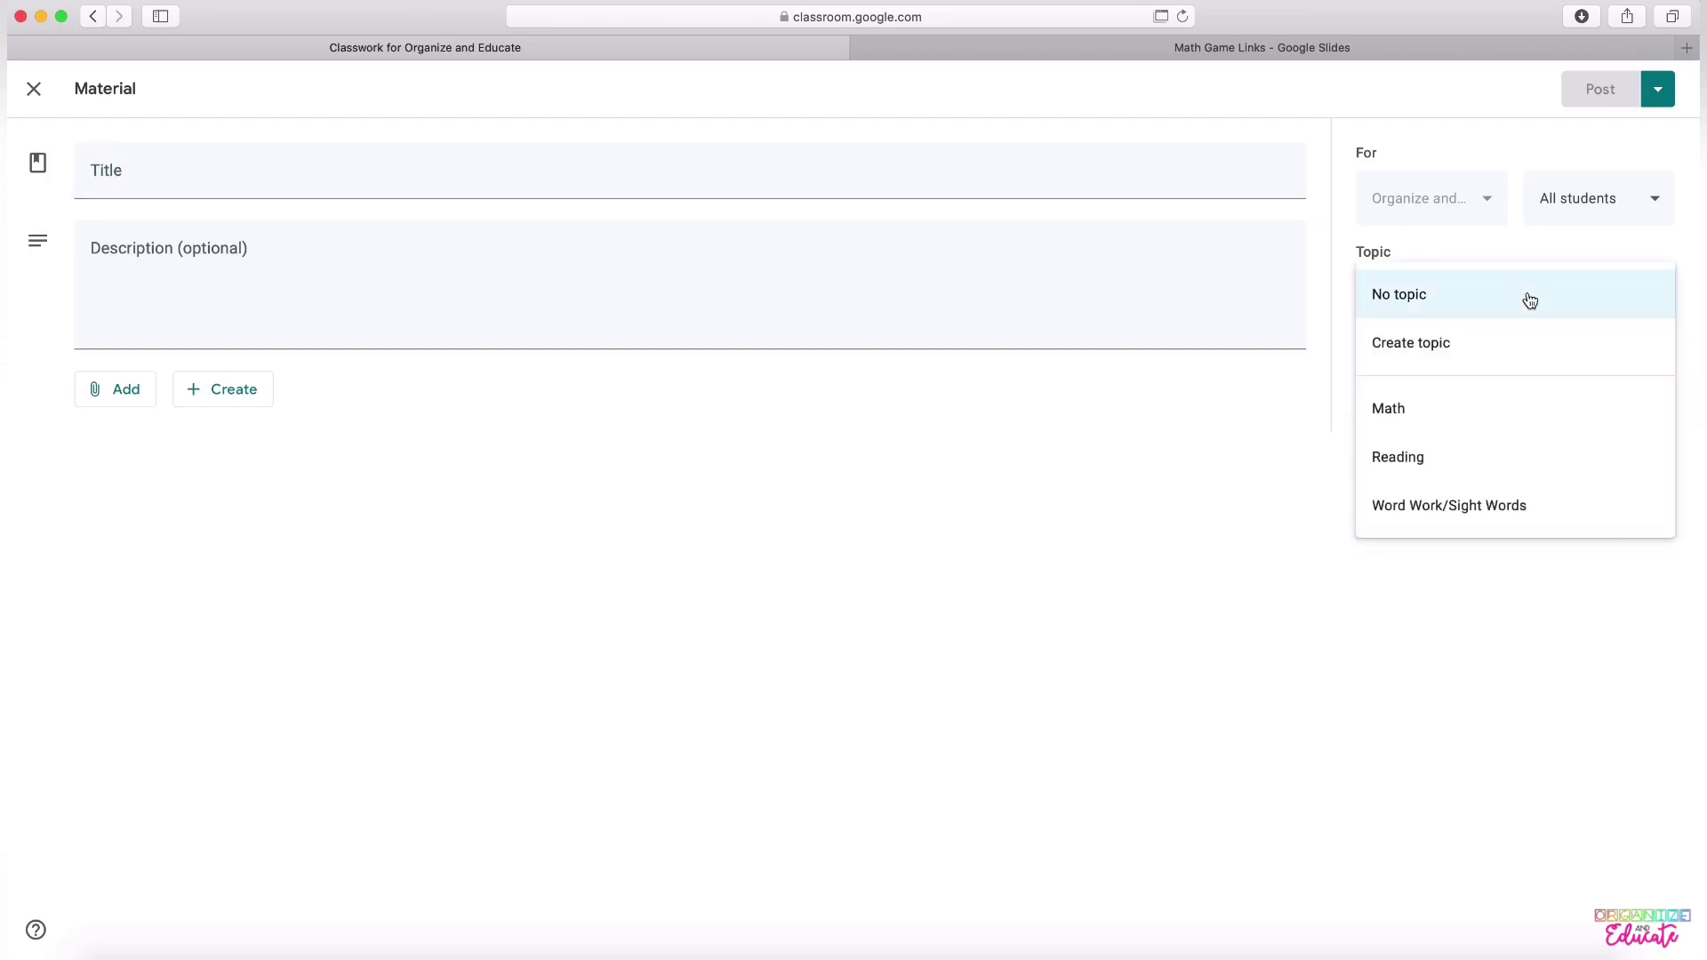
{"action": "left_click", "coordinate": [1412, 458]}
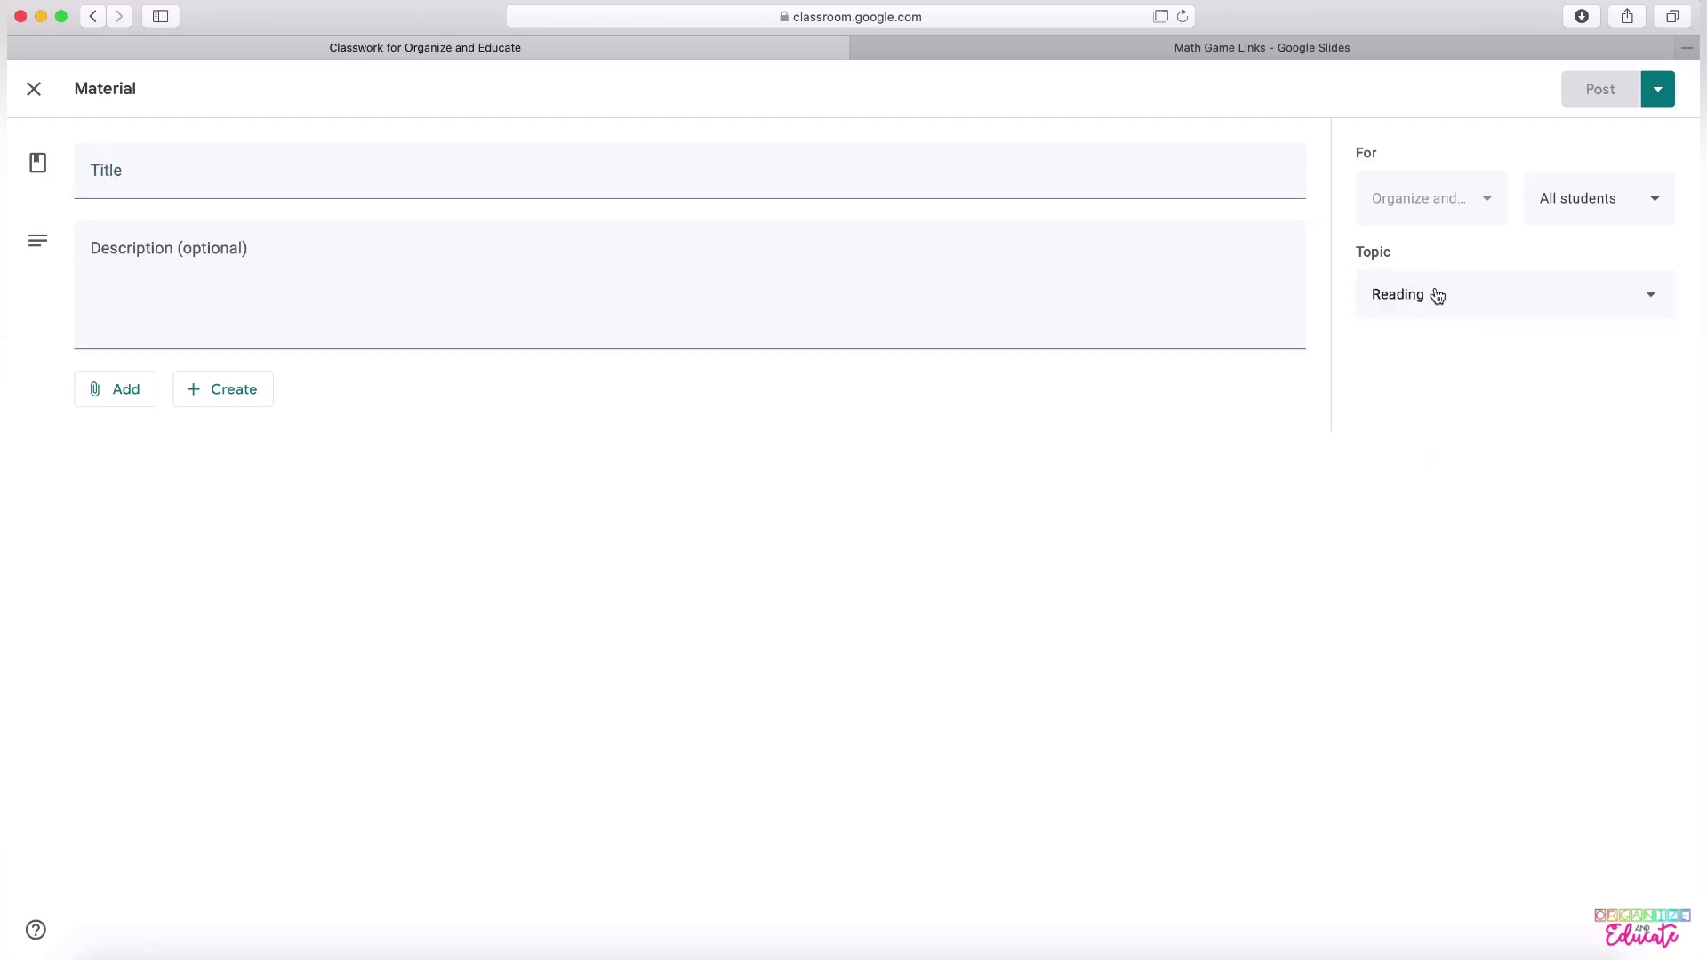
{"action": "left_click", "coordinate": [282, 174]}
{"action": "type", "text": "Reading Resources"}
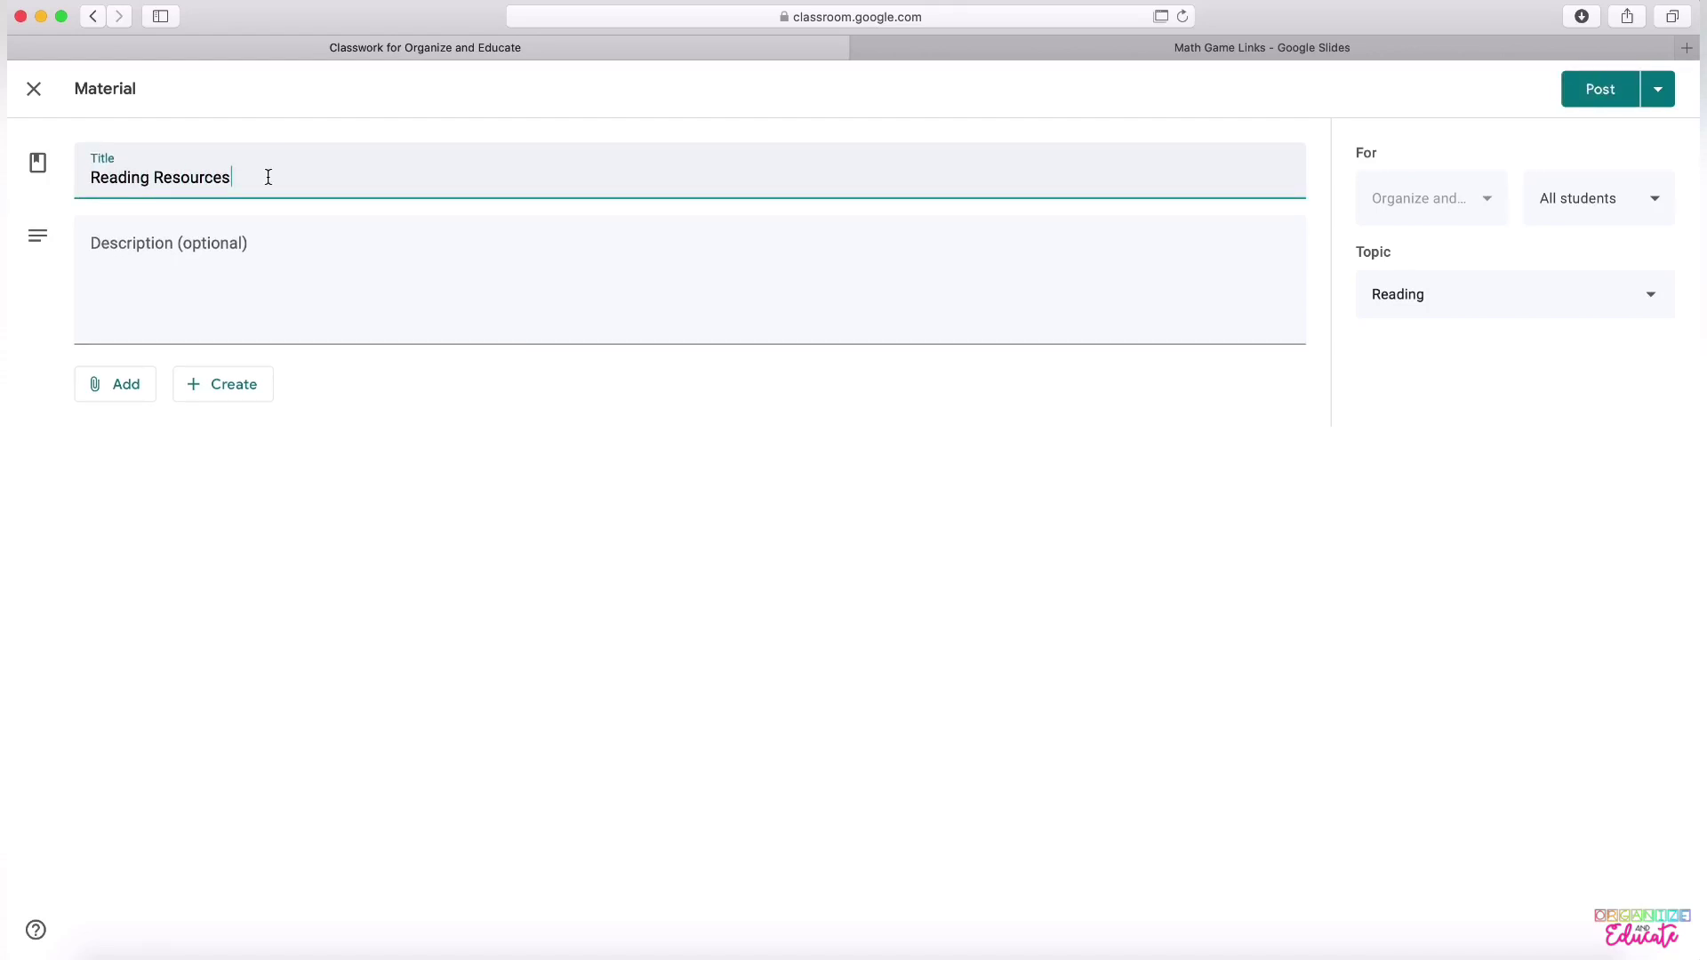
Write the description with 'RAZ-Kids:' and 'Epic:' headings on separate lines
{"action": "left_click", "coordinate": [145, 259]}
{"action": "type", "text": "RAZ-Kids:"}
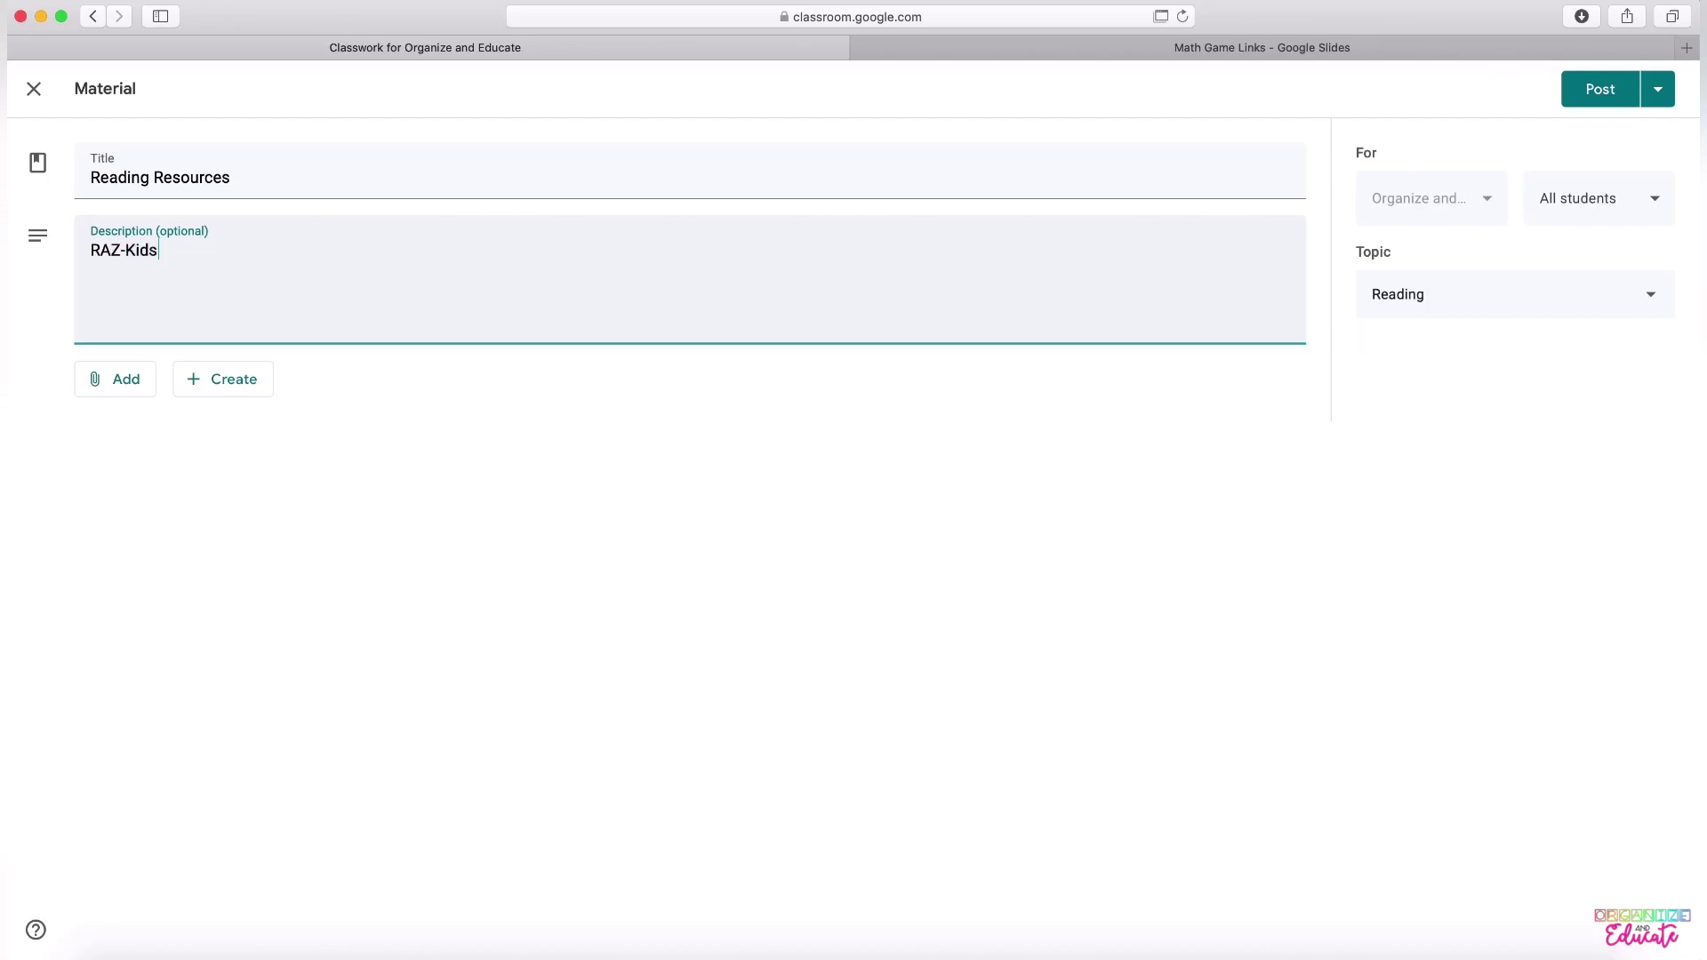
{"action": "key", "text": "Return"}
{"action": "key", "text": "Return"}
{"action": "type", "text": "Epi"}
{"action": "key", "text": "BackSpace"}
{"action": "key", "text": "BackSpace"}
{"action": "type", "text": "pic:"}
{"action": "key", "text": "Return"}
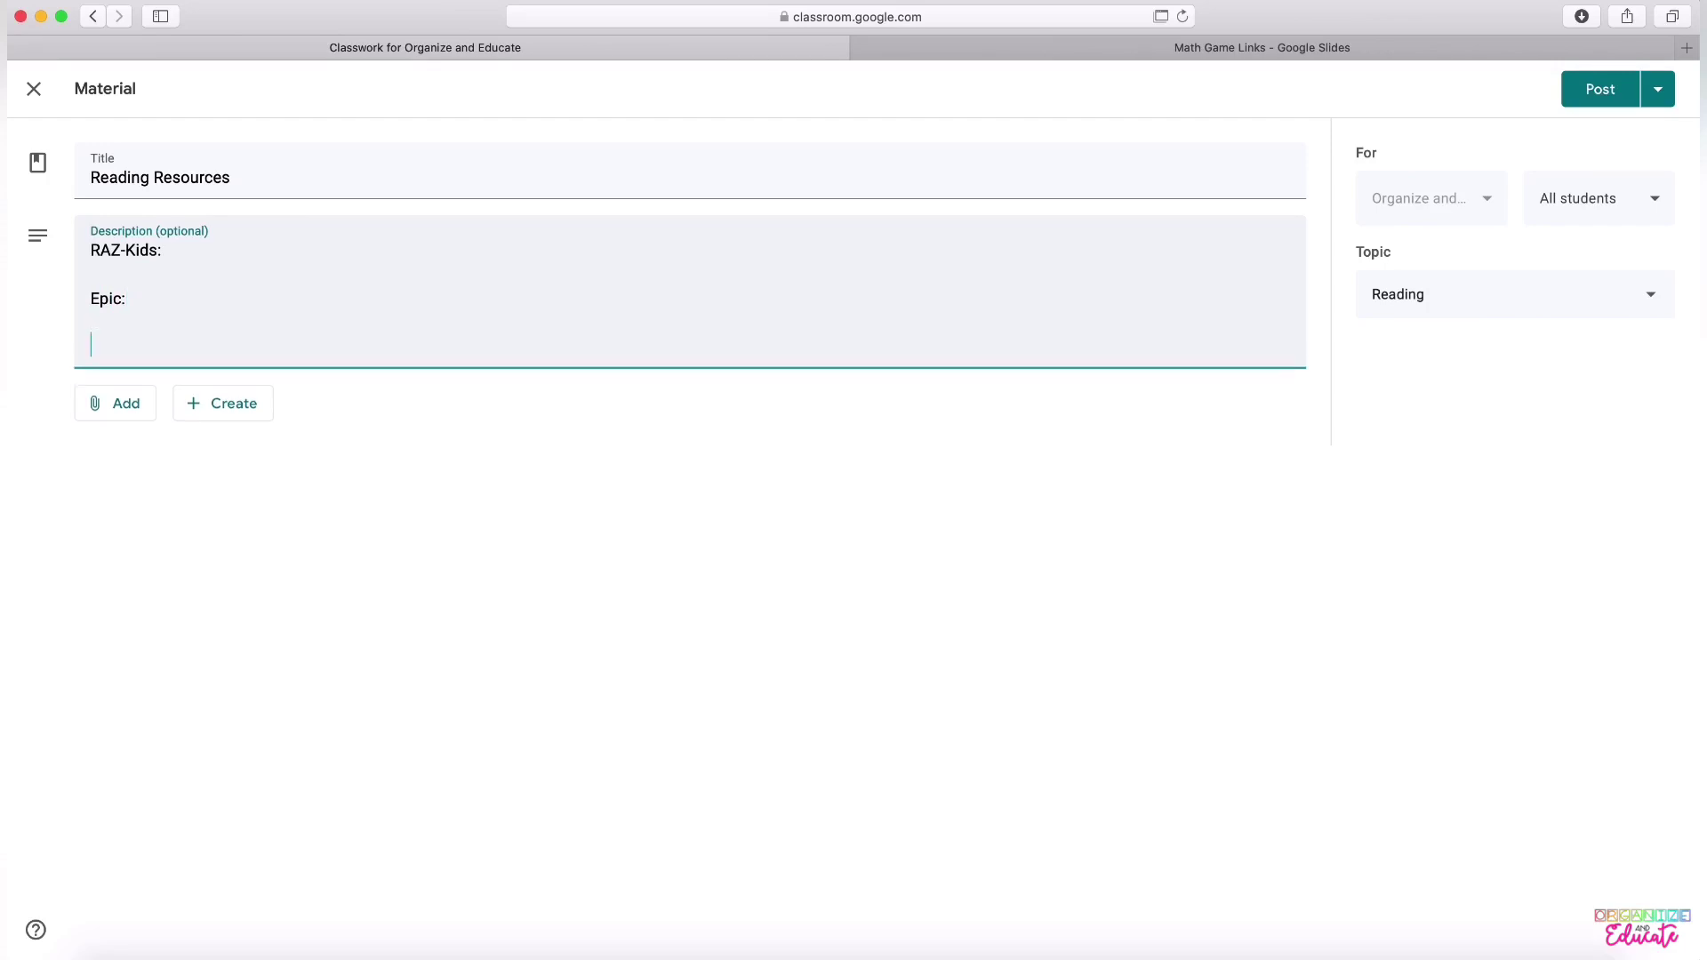
Attach the Retell Student Rubric from Google Drive and post the material
{"action": "left_click", "coordinate": [136, 414]}
{"action": "left_click", "coordinate": [147, 446]}
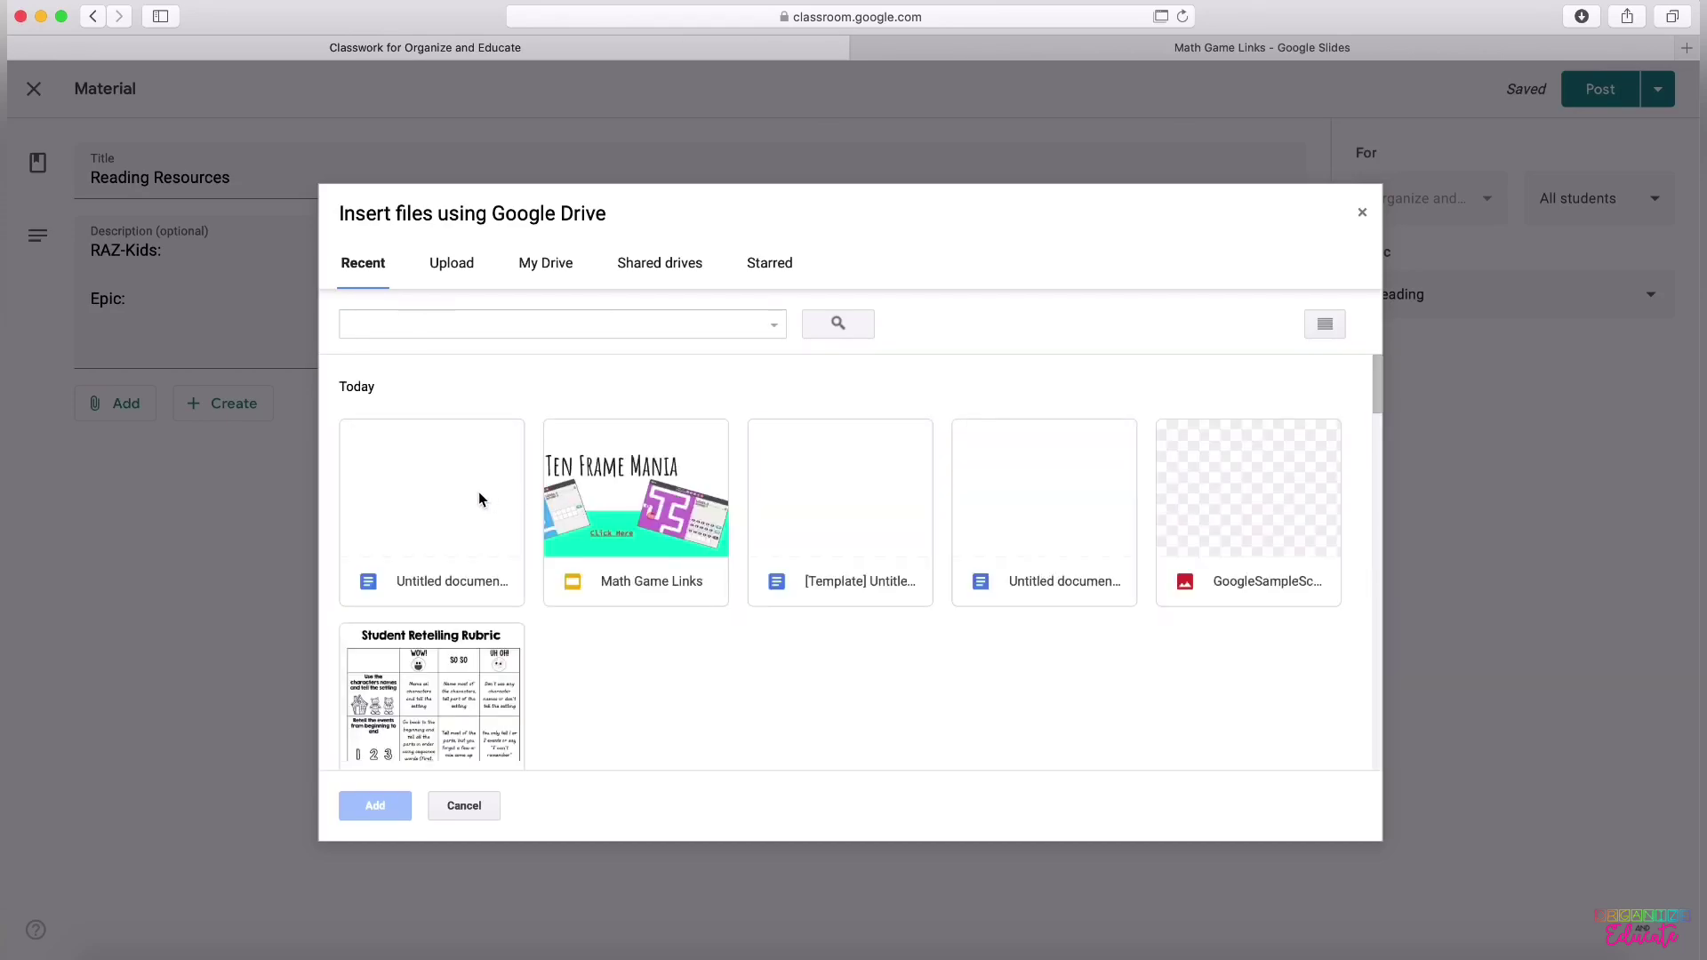
{"action": "left_click", "coordinate": [491, 681]}
{"action": "left_click", "coordinate": [364, 818]}
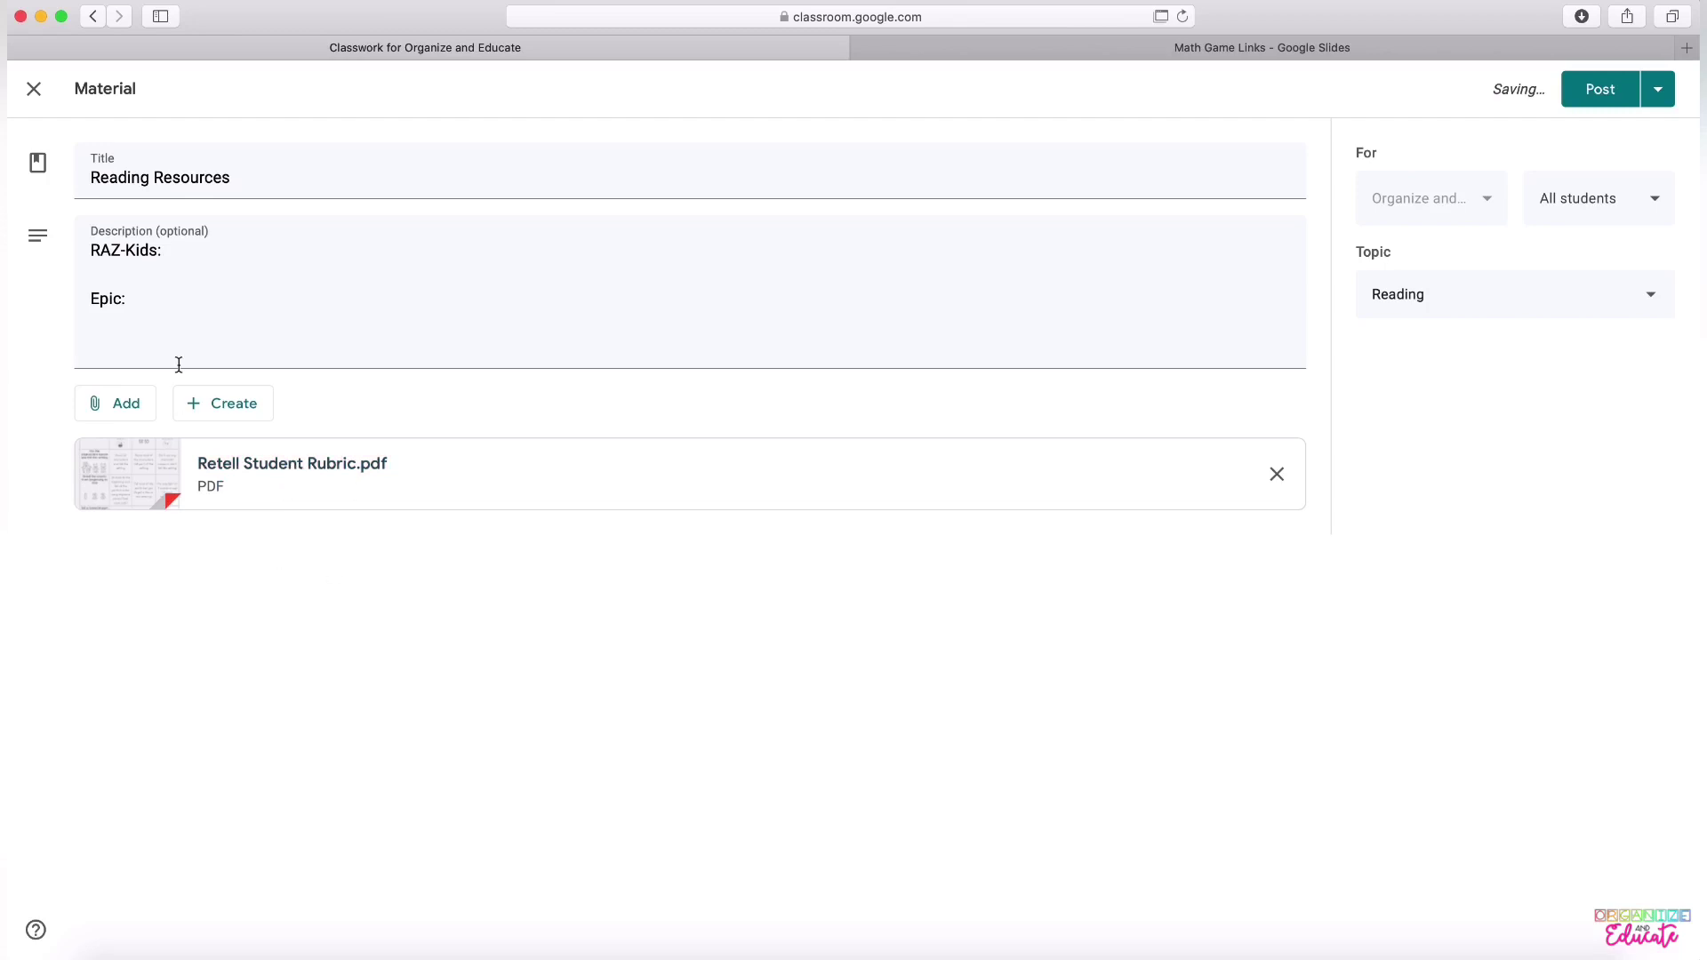
{"action": "left_click", "coordinate": [181, 356]}
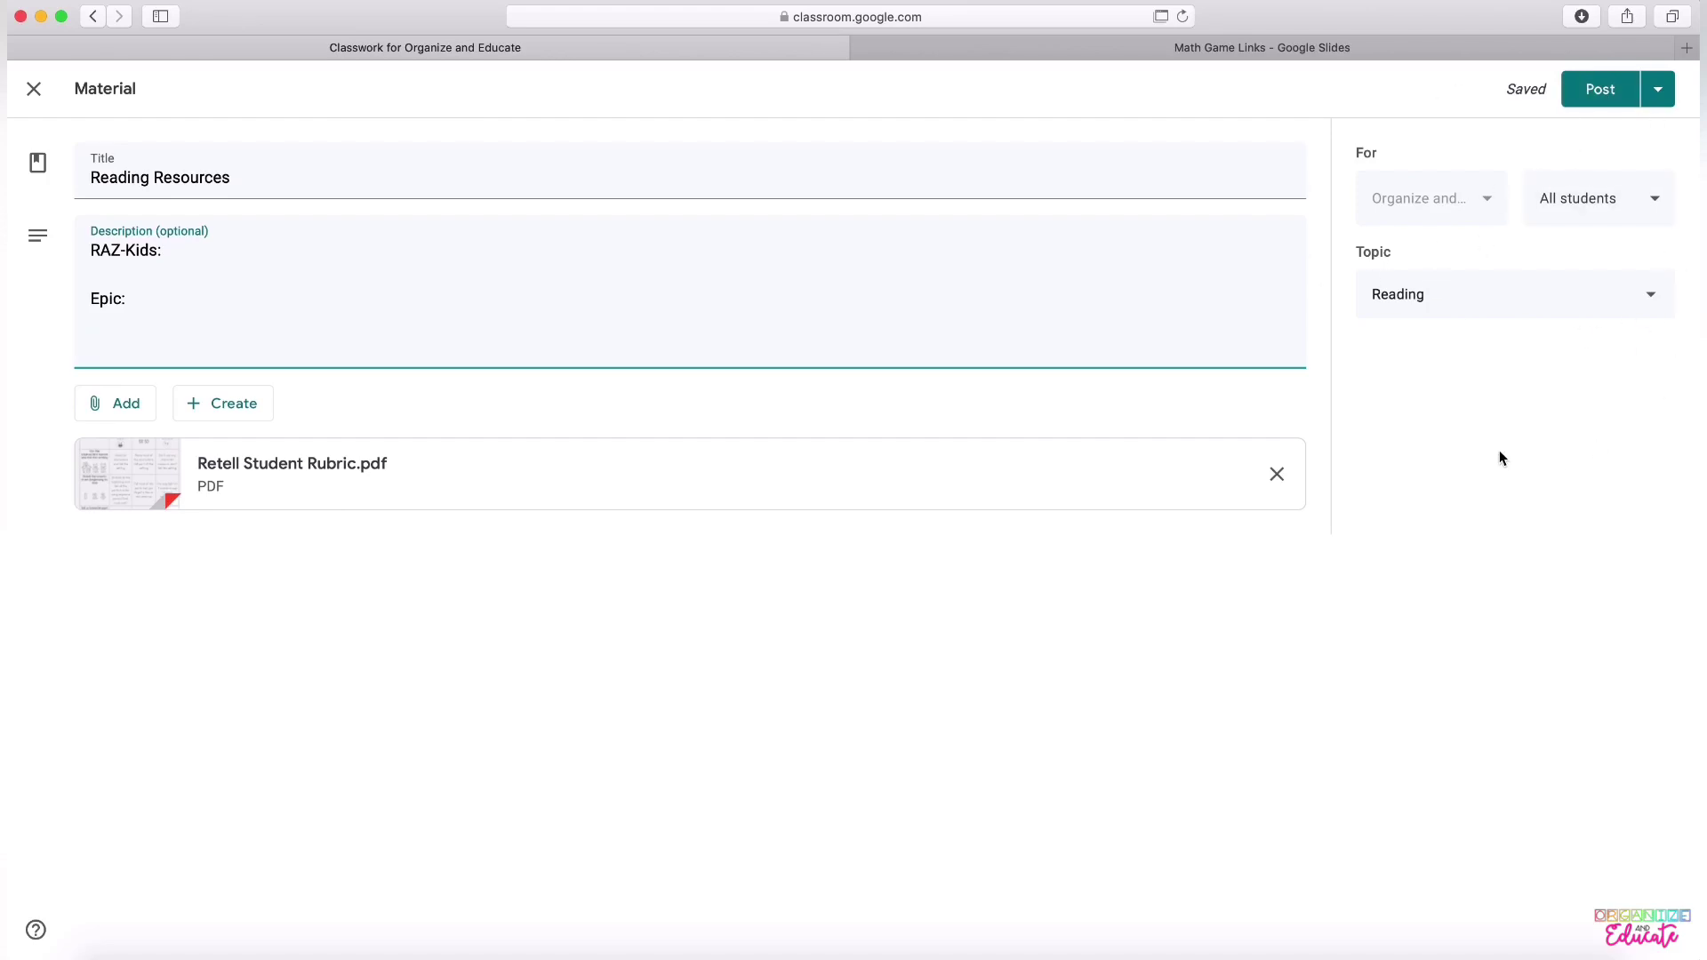
{"action": "left_click", "coordinate": [1617, 99]}
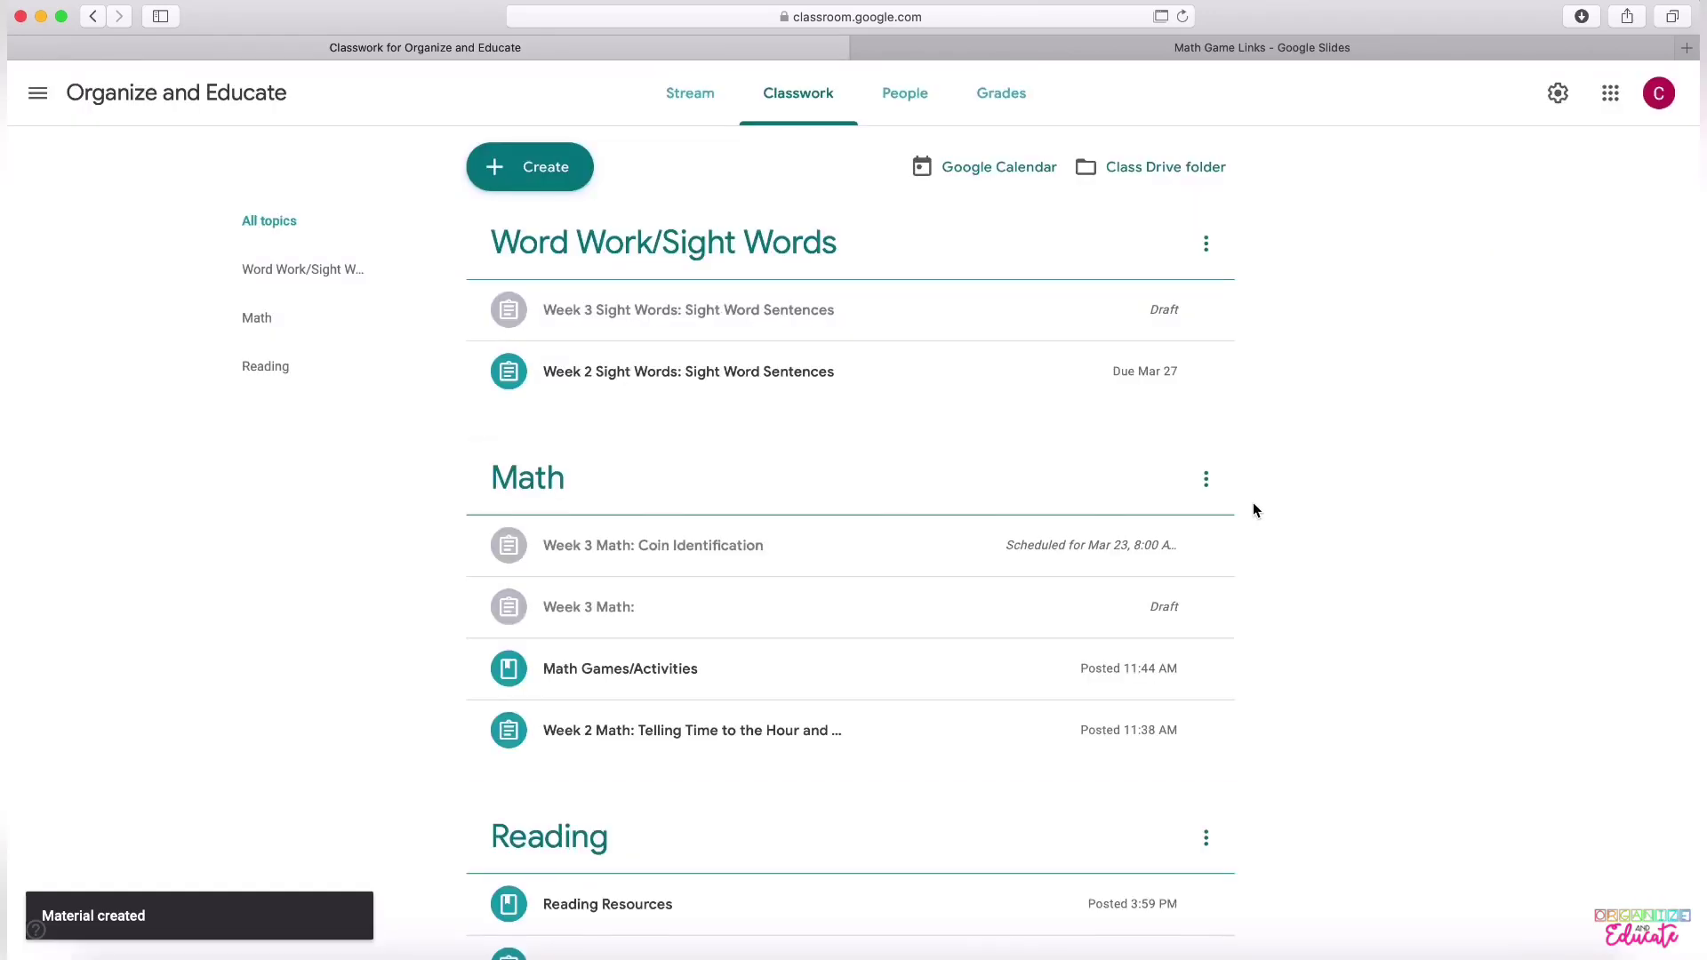
Create a multiple-choice question asking 'How do you feel about online learning?'
{"action": "left_click", "coordinate": [526, 167]}
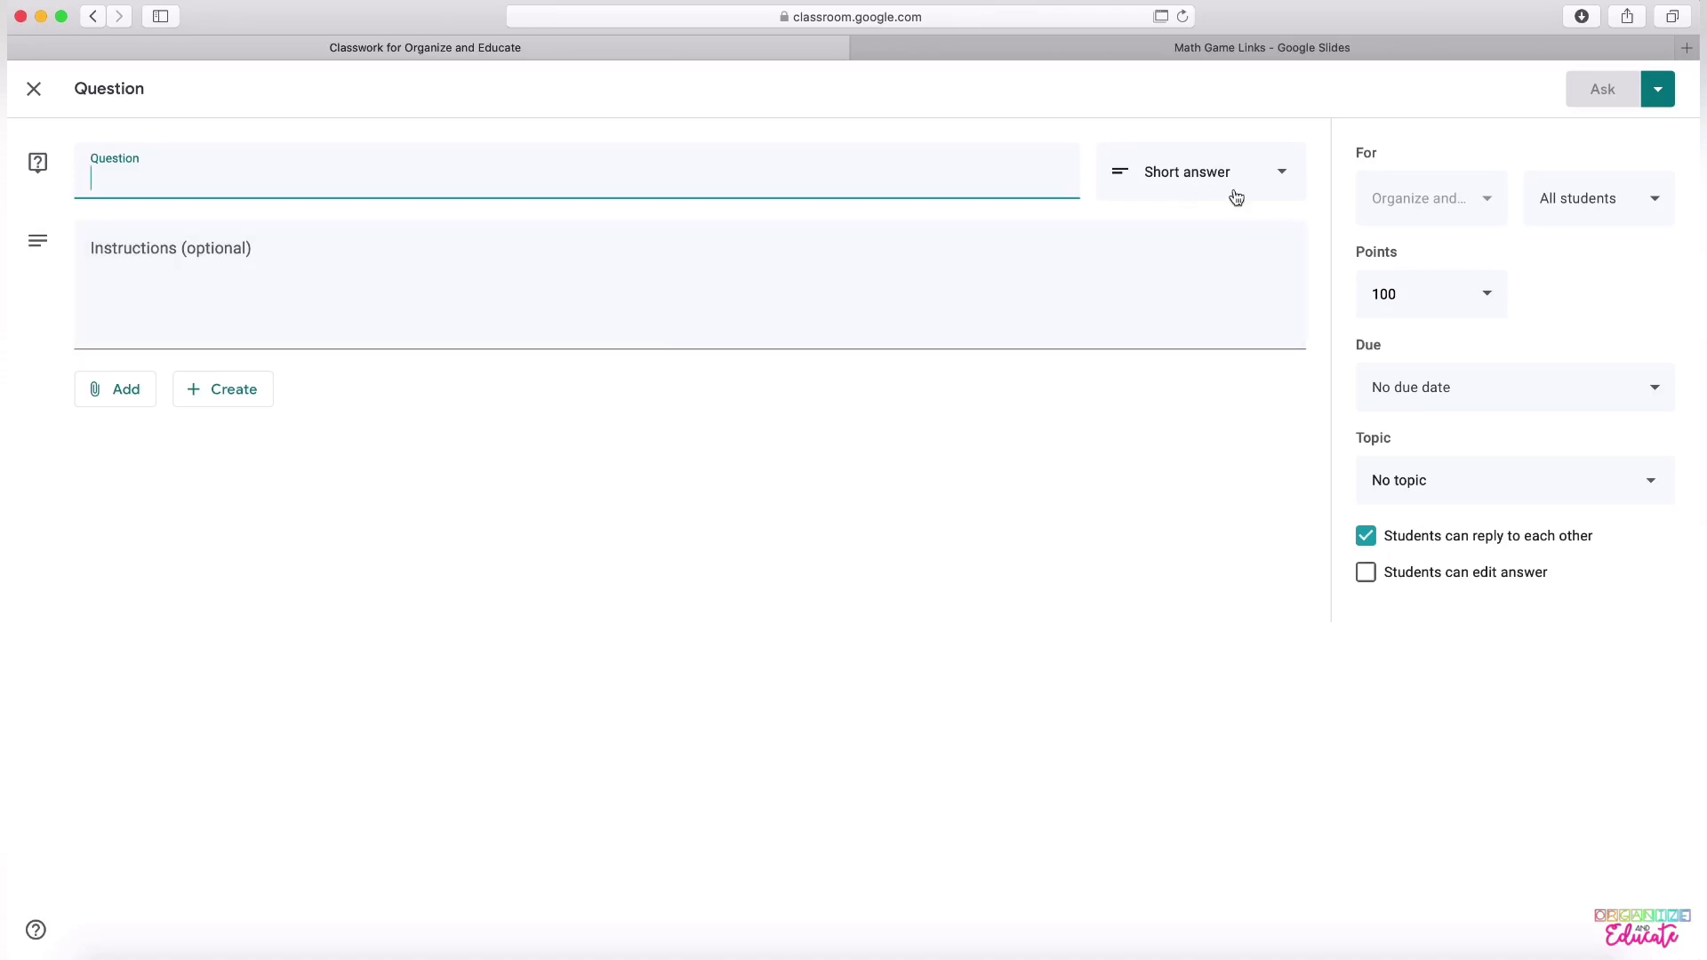
{"action": "left_click", "coordinate": [1230, 171]}
{"action": "left_click", "coordinate": [1193, 219]}
{"action": "left_click", "coordinate": [356, 292]}
{"action": "left_click", "coordinate": [275, 181]}
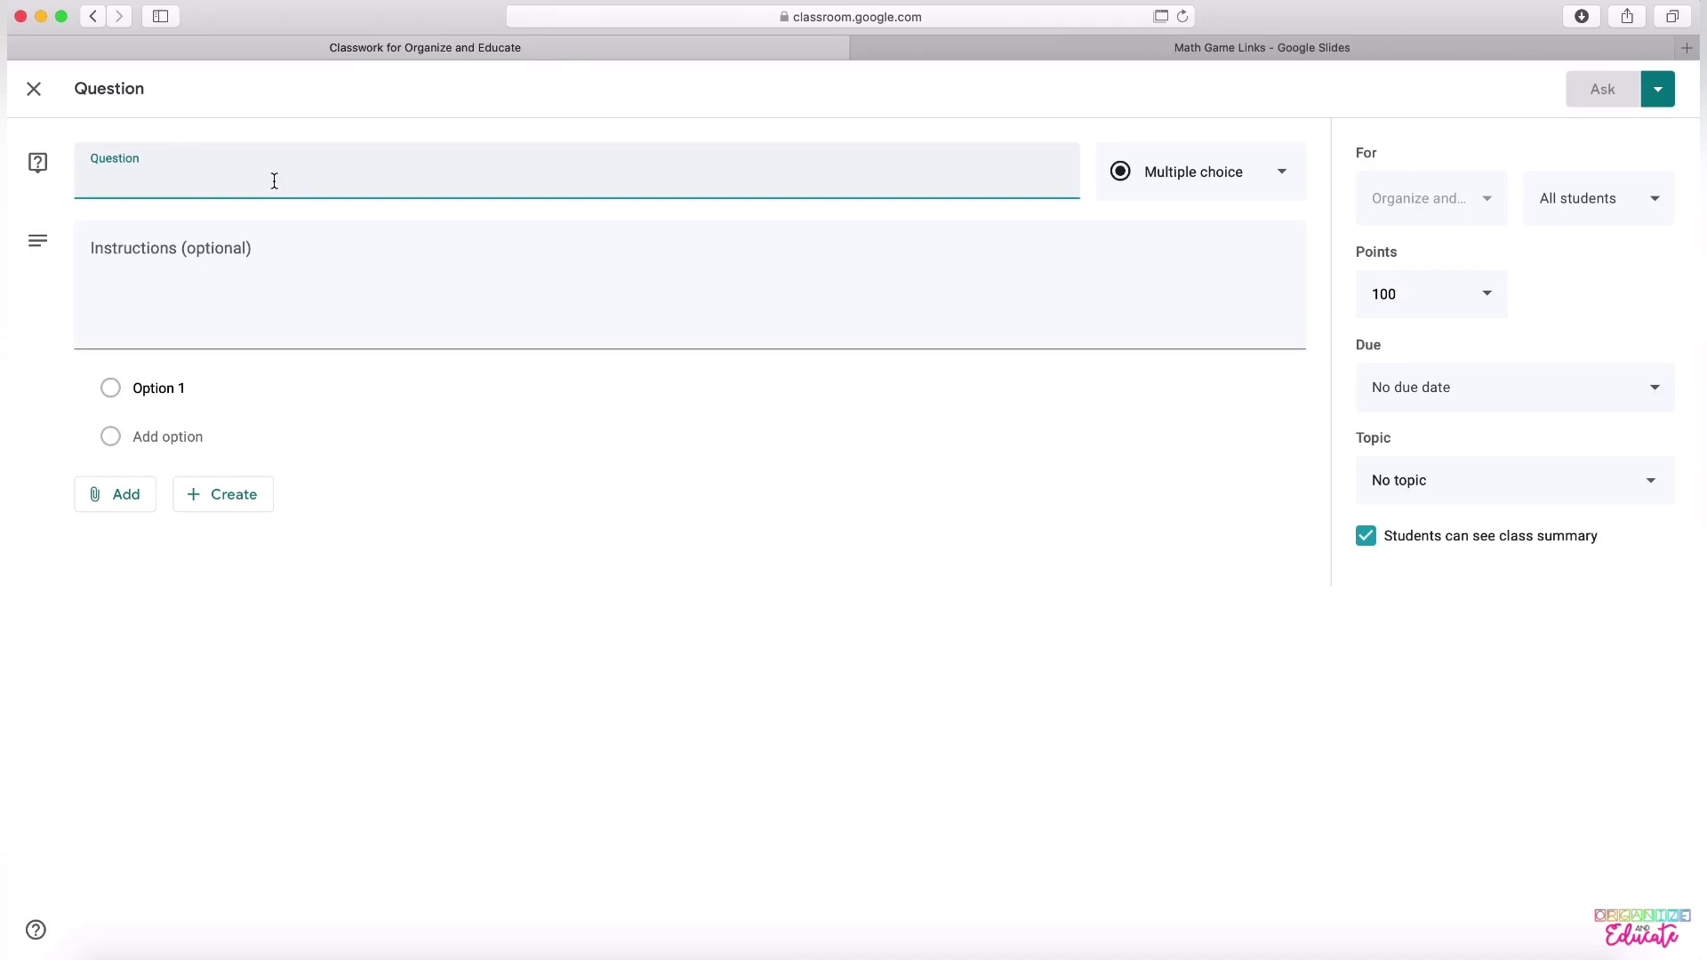
{"action": "type", "text": "How do you feel abo"}
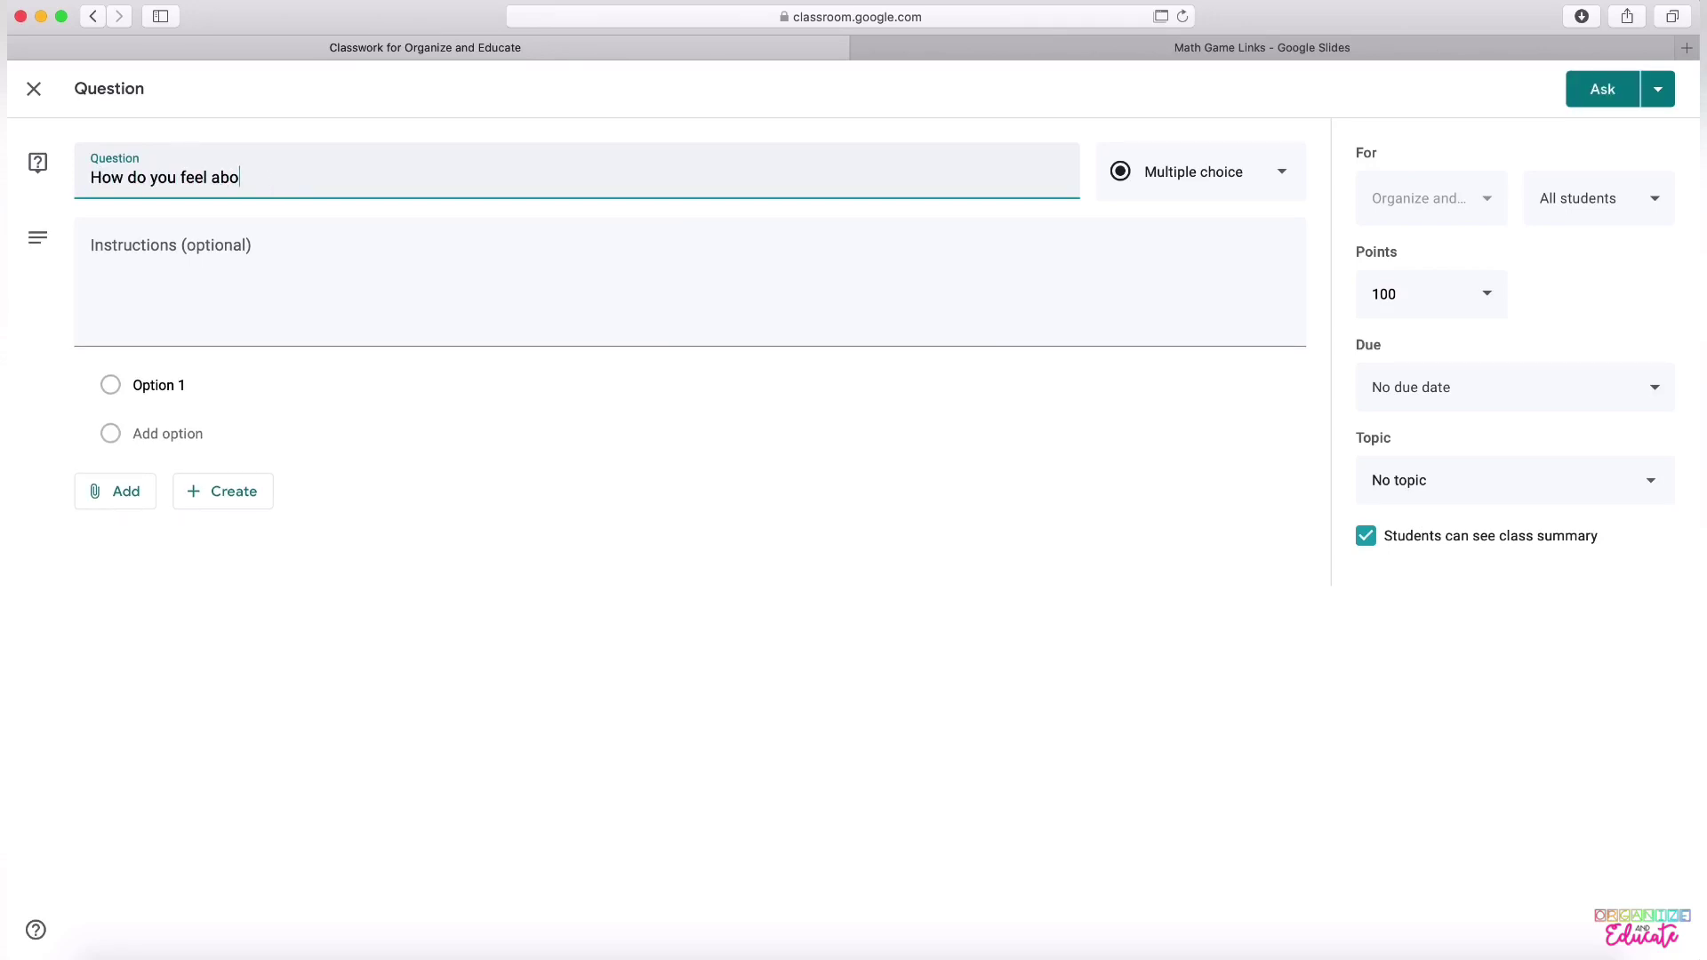
{"action": "type", "text": "ut online learning?"}
Enter three answer choices, ending with 'I miss being at school, but I am adjusting.'
{"action": "left_click", "coordinate": [244, 376]}
{"action": "type", "text": "I enjoy l"}
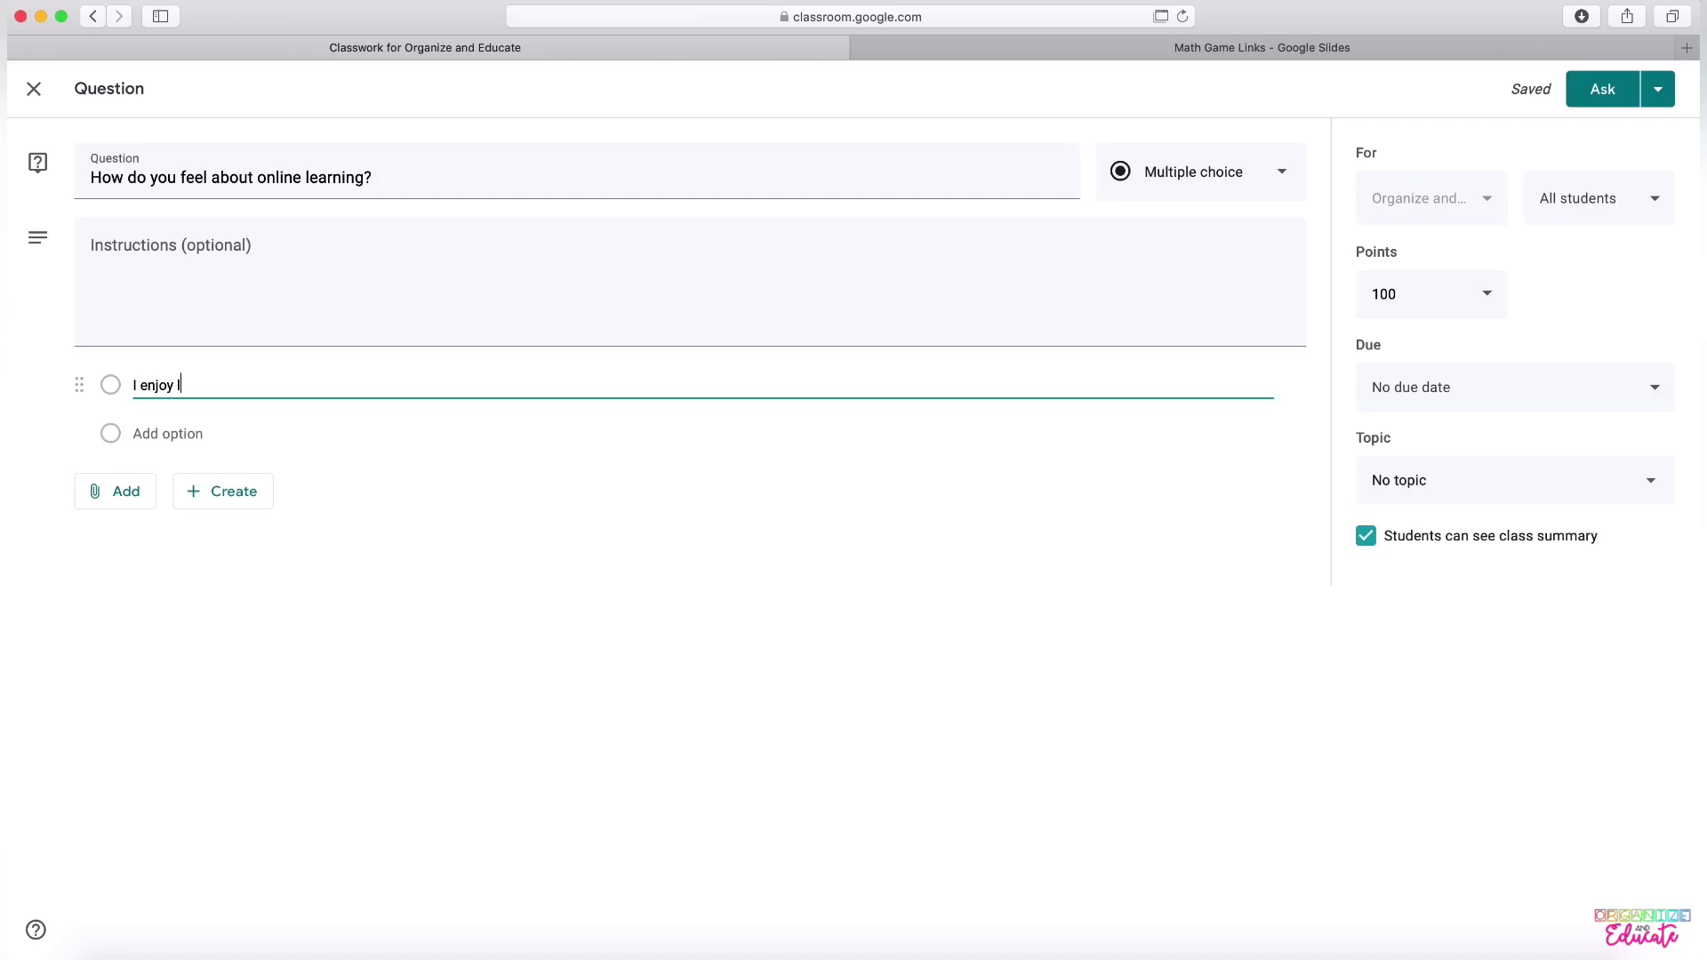
{"action": "key", "text": "BackSpace"}
{"action": "type", "text": "online learning!"}
{"action": "key", "text": "Tab"}
{"action": "type", "text": "I am jsti"}
{"action": "type", "text": "till getting use to s"}
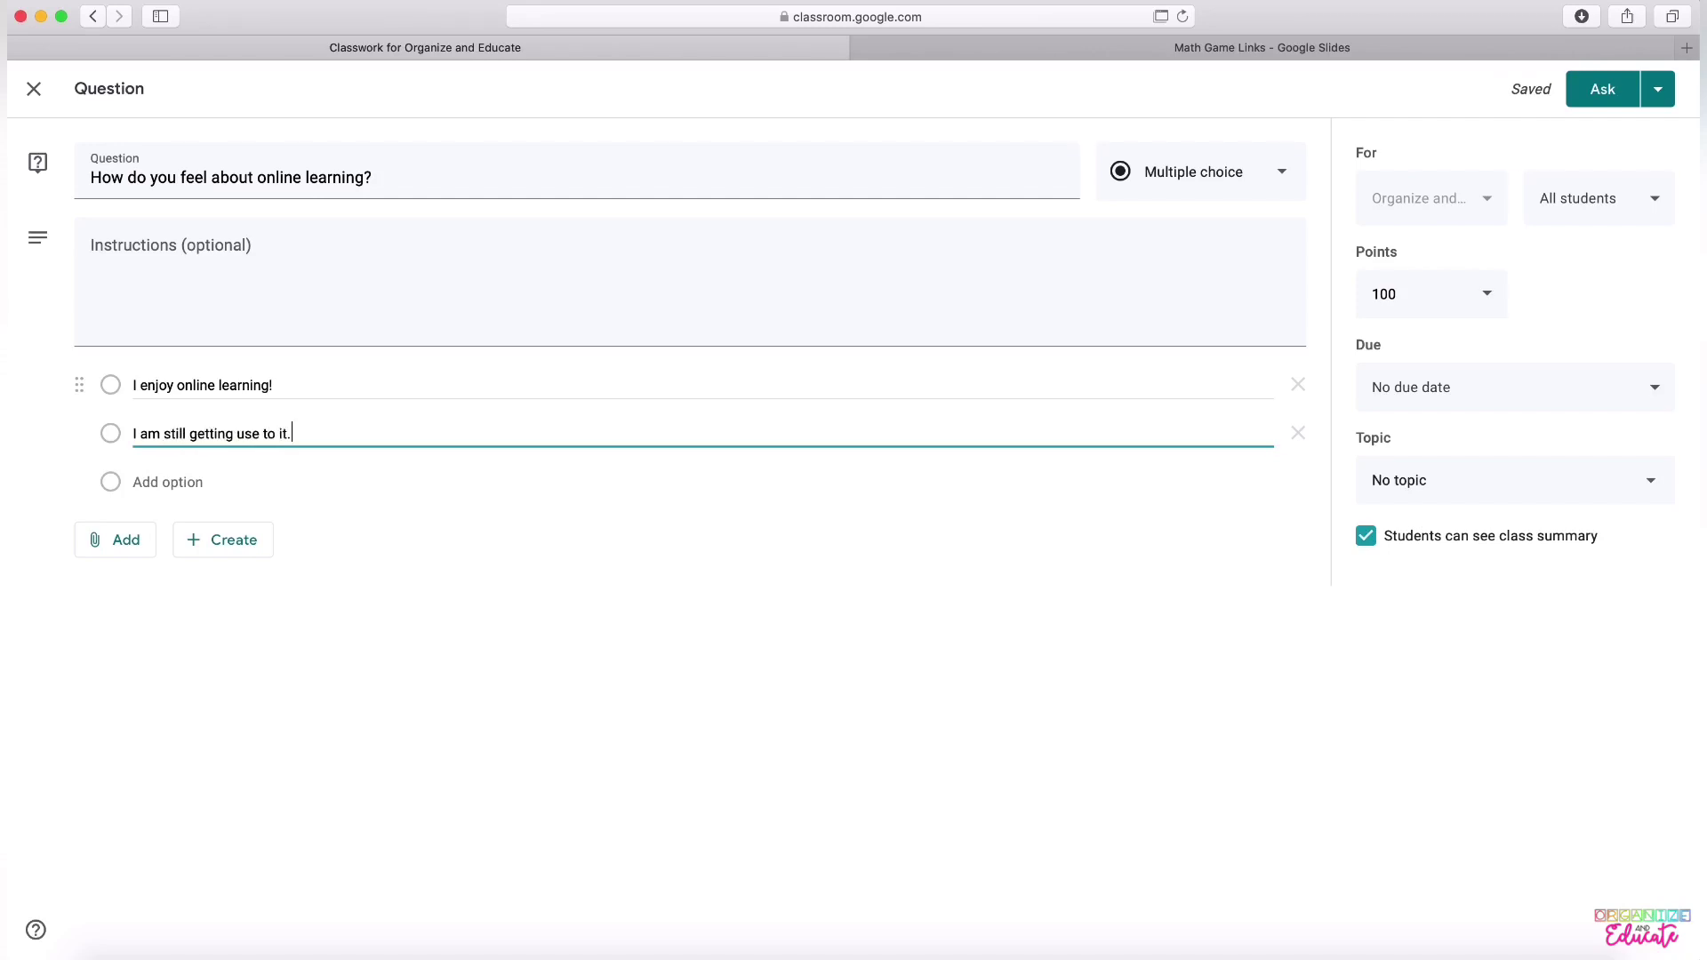
{"action": "type", "text": "t."}
{"action": "key", "text": "Tab"}
{"action": "left_click", "coordinate": [169, 484]}
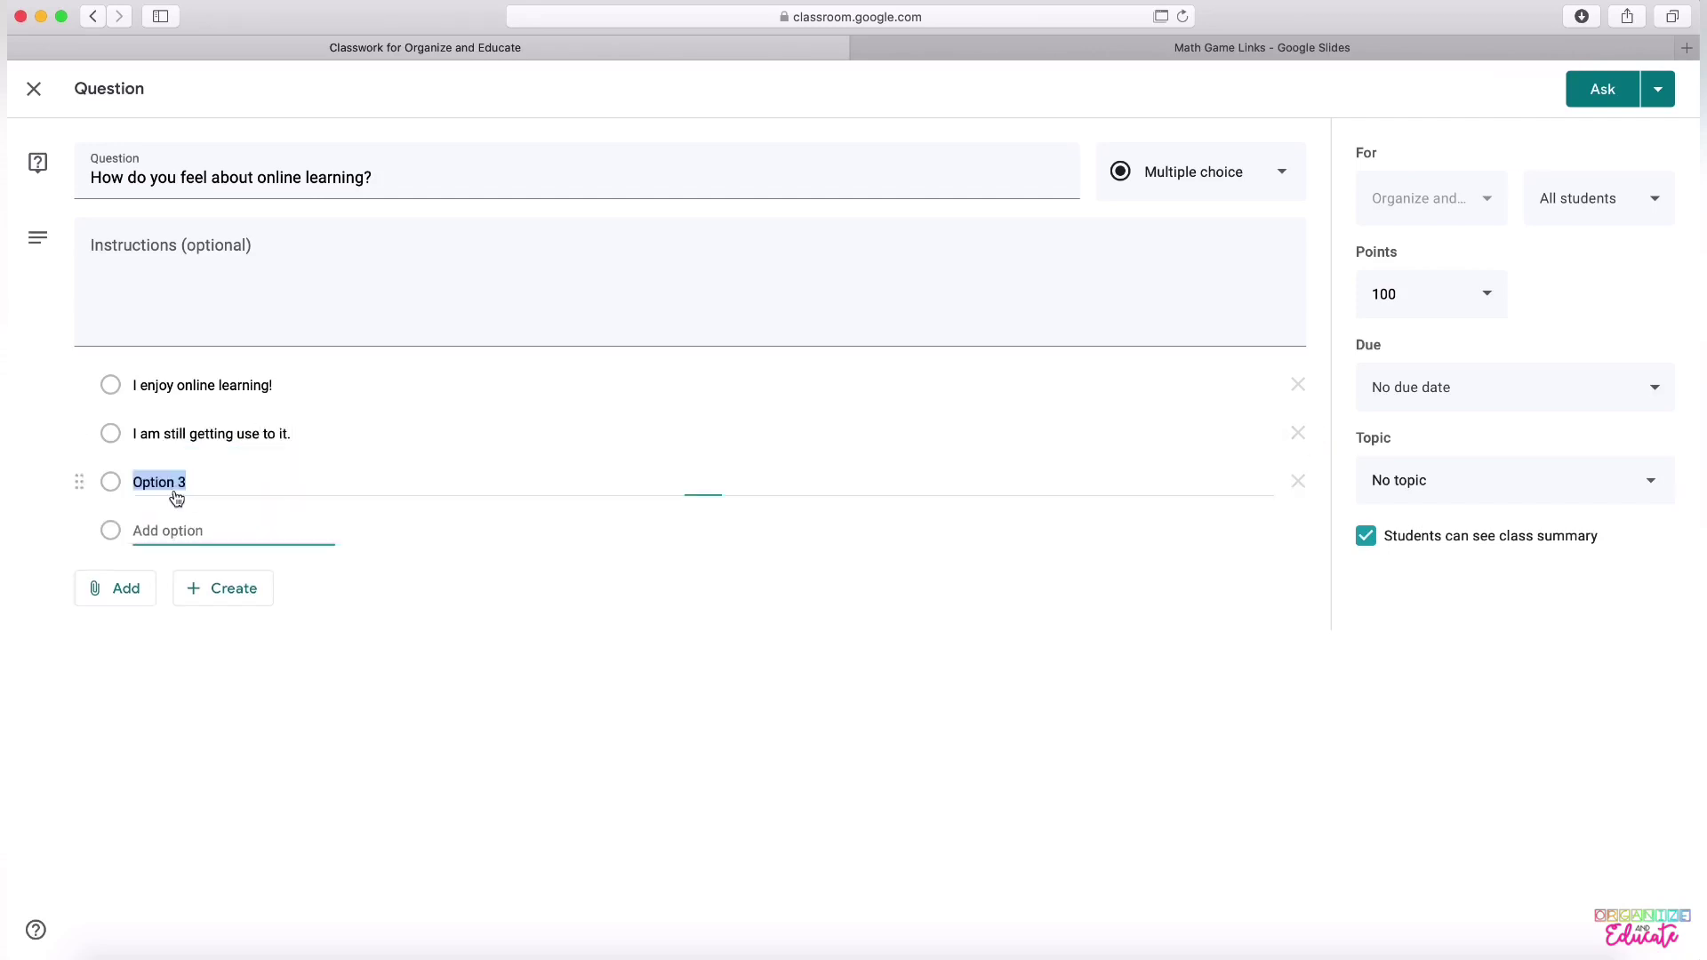
{"action": "type", "text": "I miss"}
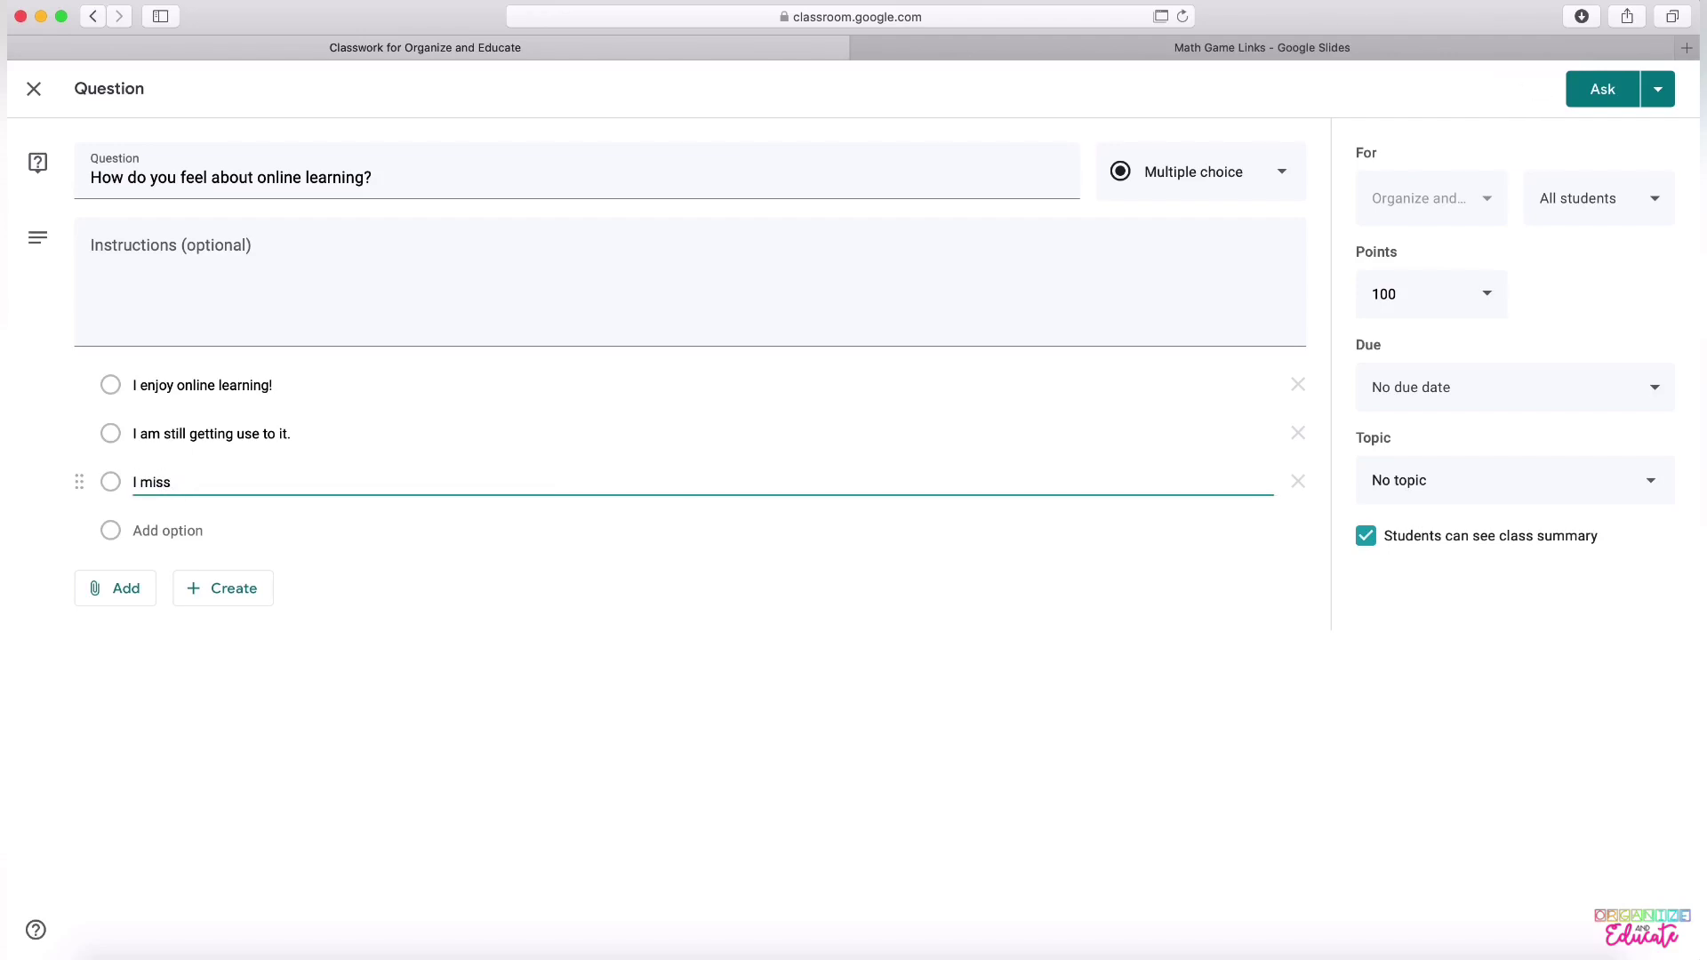
{"action": "type", "text": " being at school, but I am adjusting."}
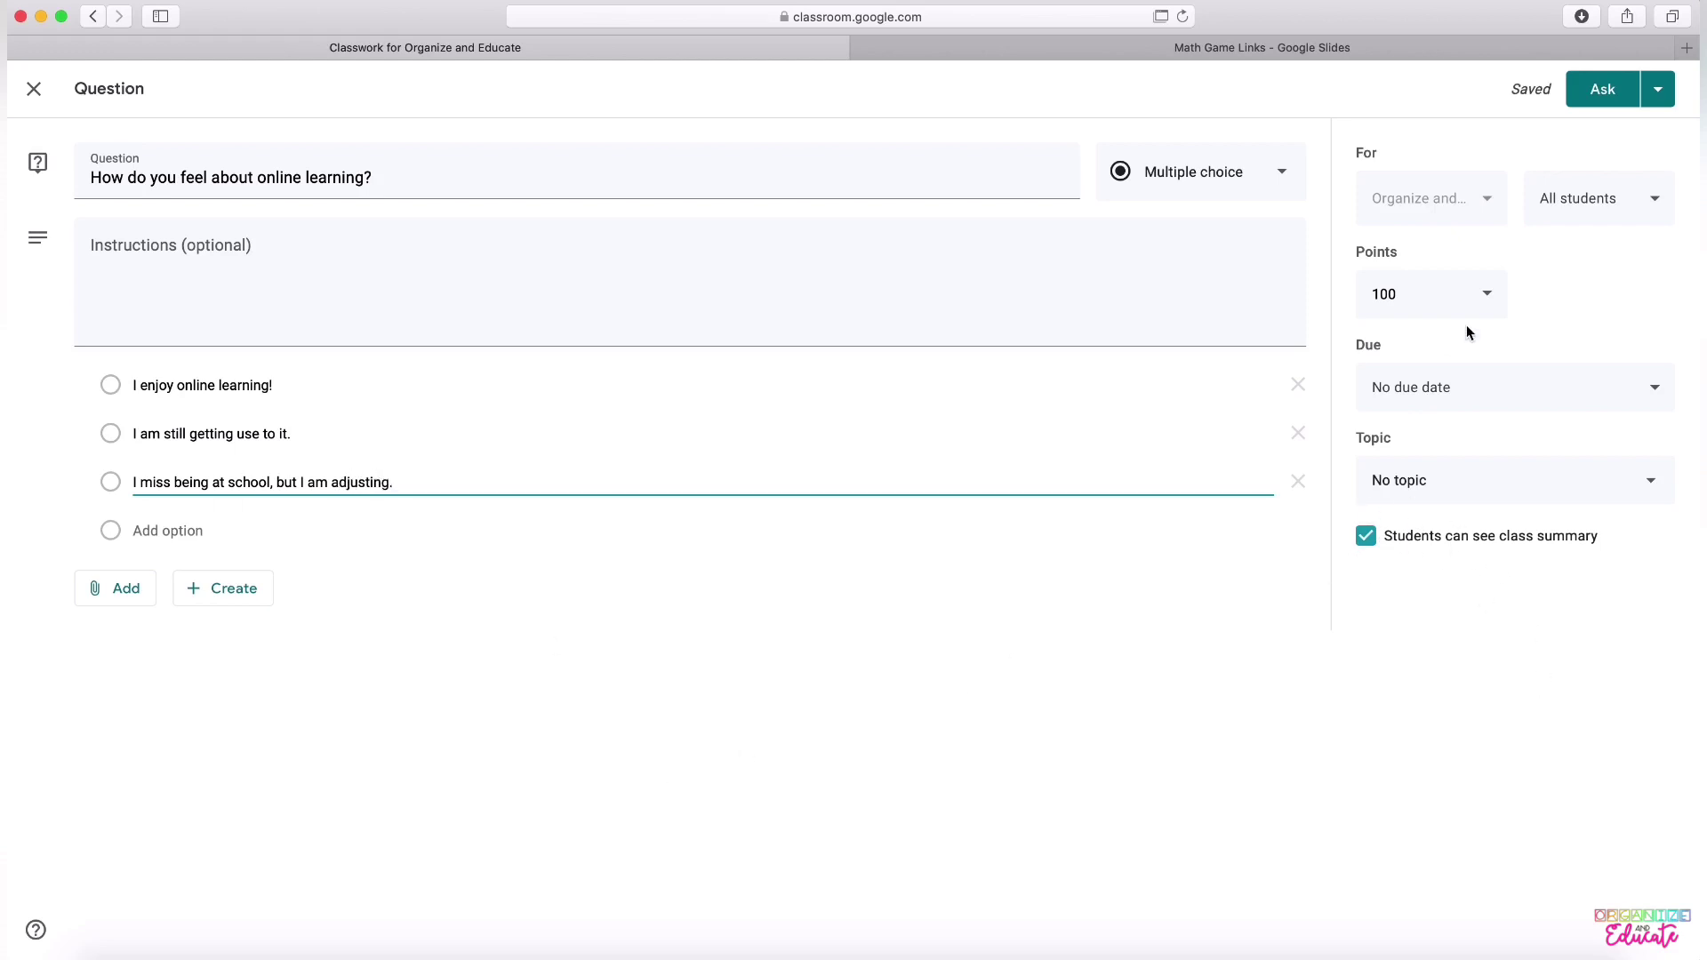
Make the online-learning question ungraded and post it to the class immediately
{"action": "left_click", "coordinate": [1493, 301]}
{"action": "left_click", "coordinate": [1423, 348]}
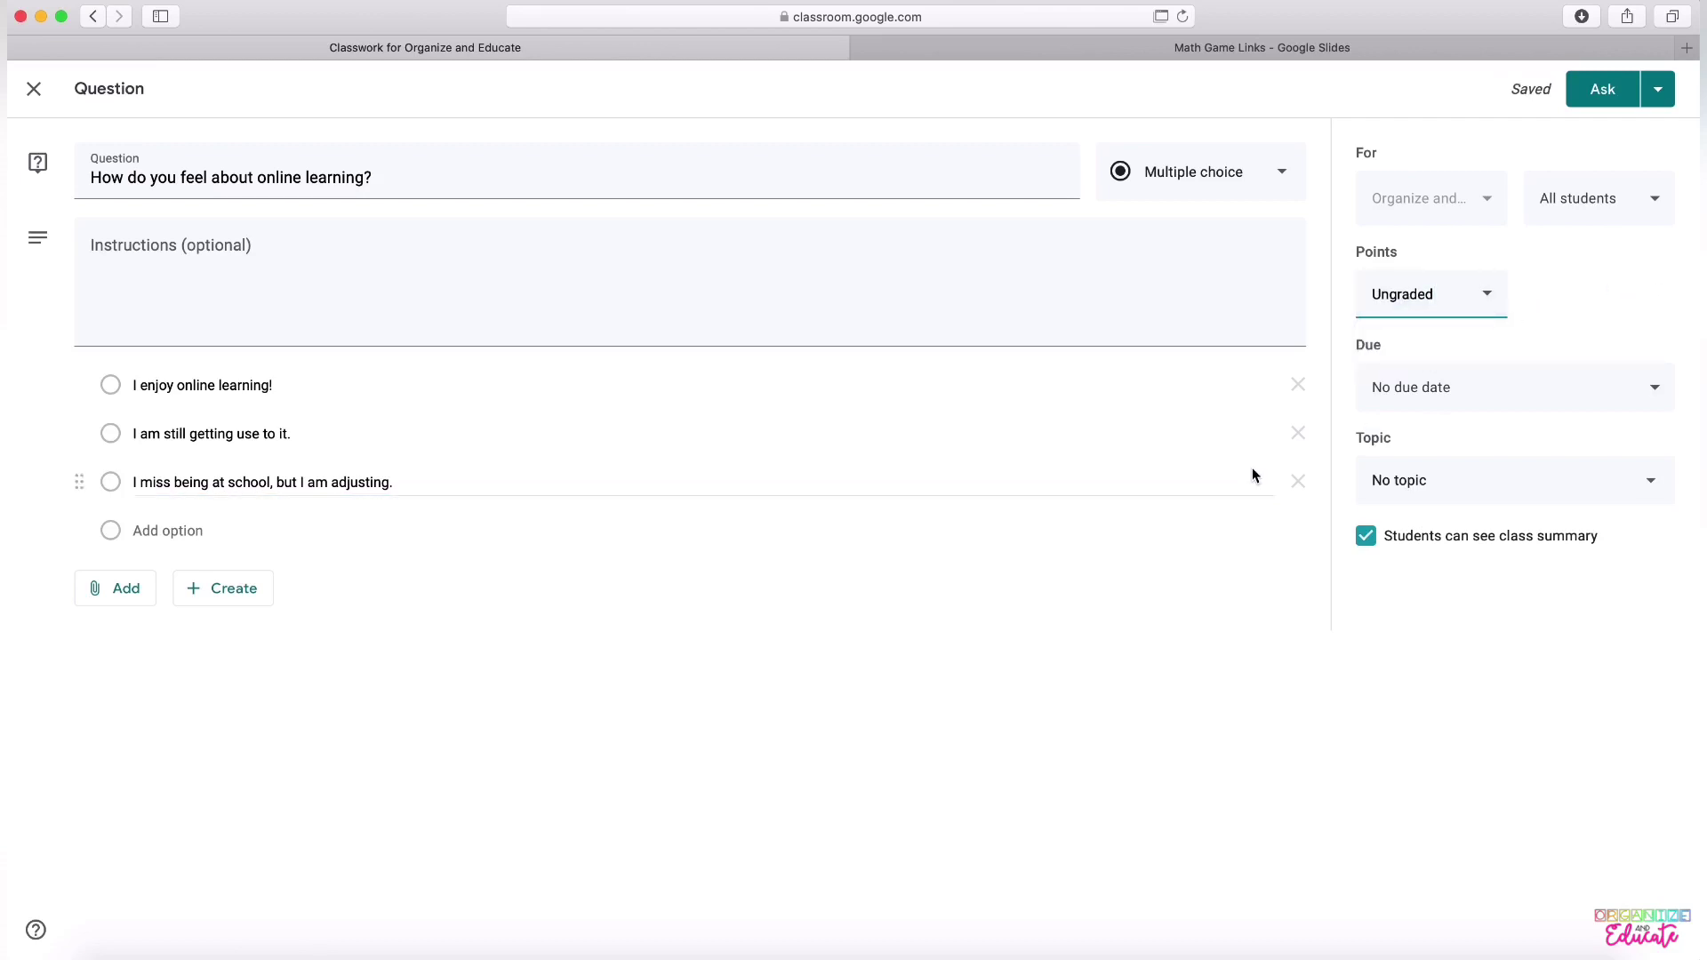
{"action": "left_click", "coordinate": [1658, 89]}
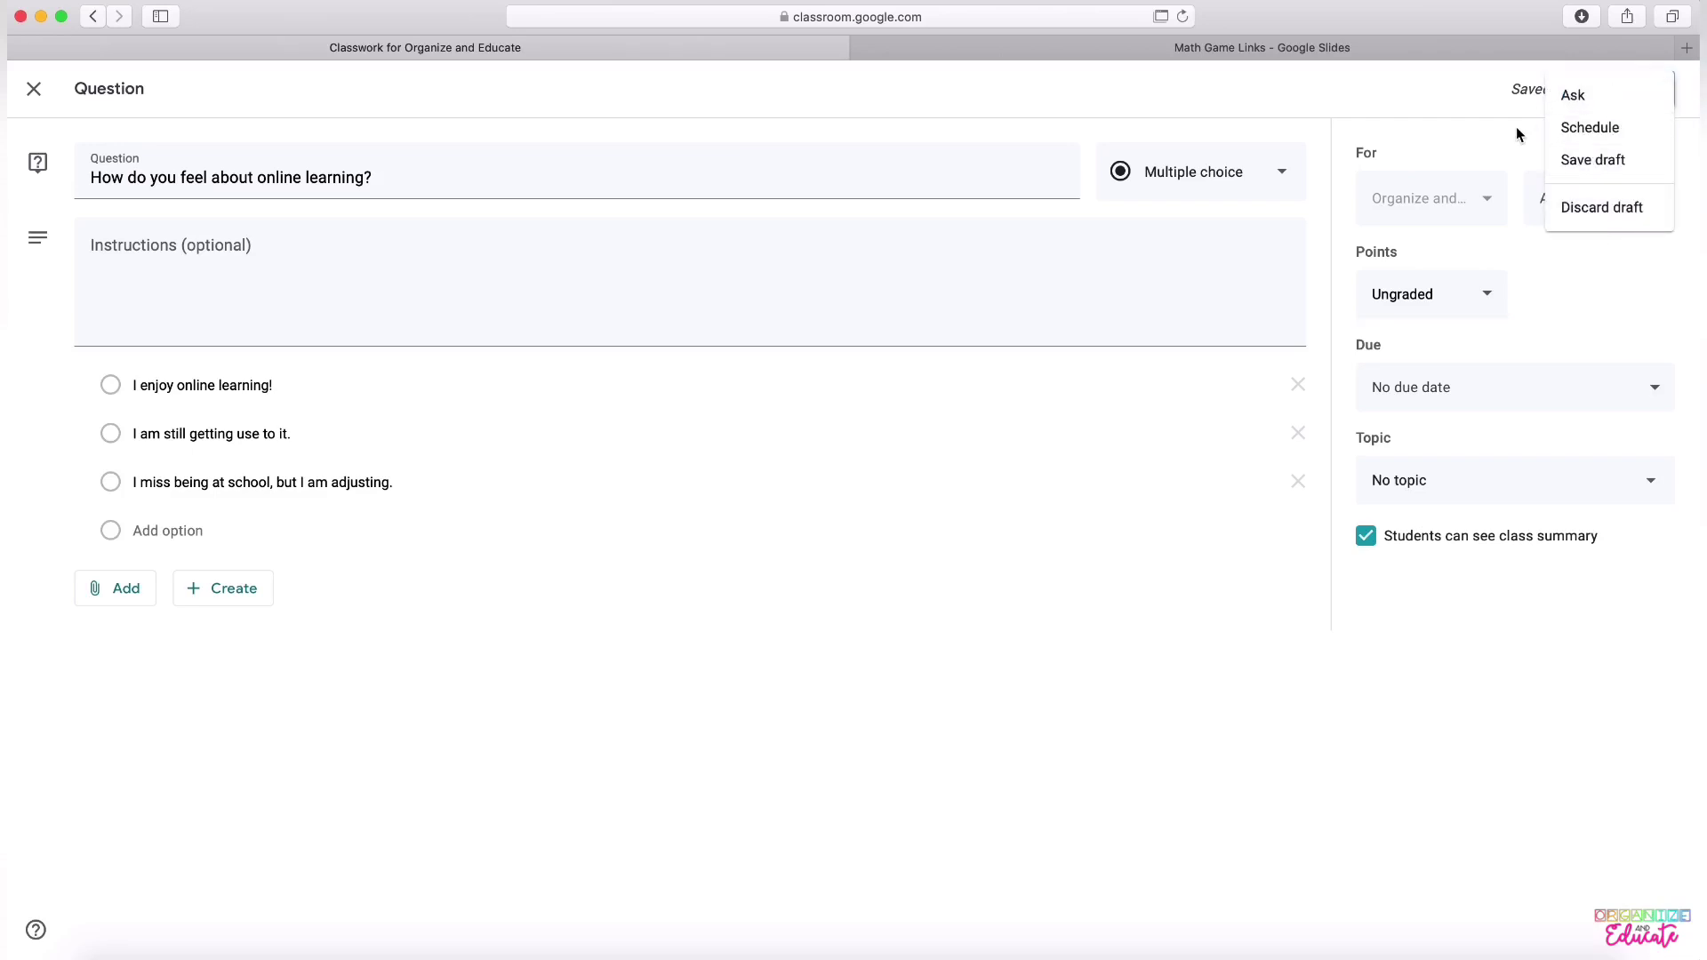
{"action": "left_click", "coordinate": [1572, 104]}
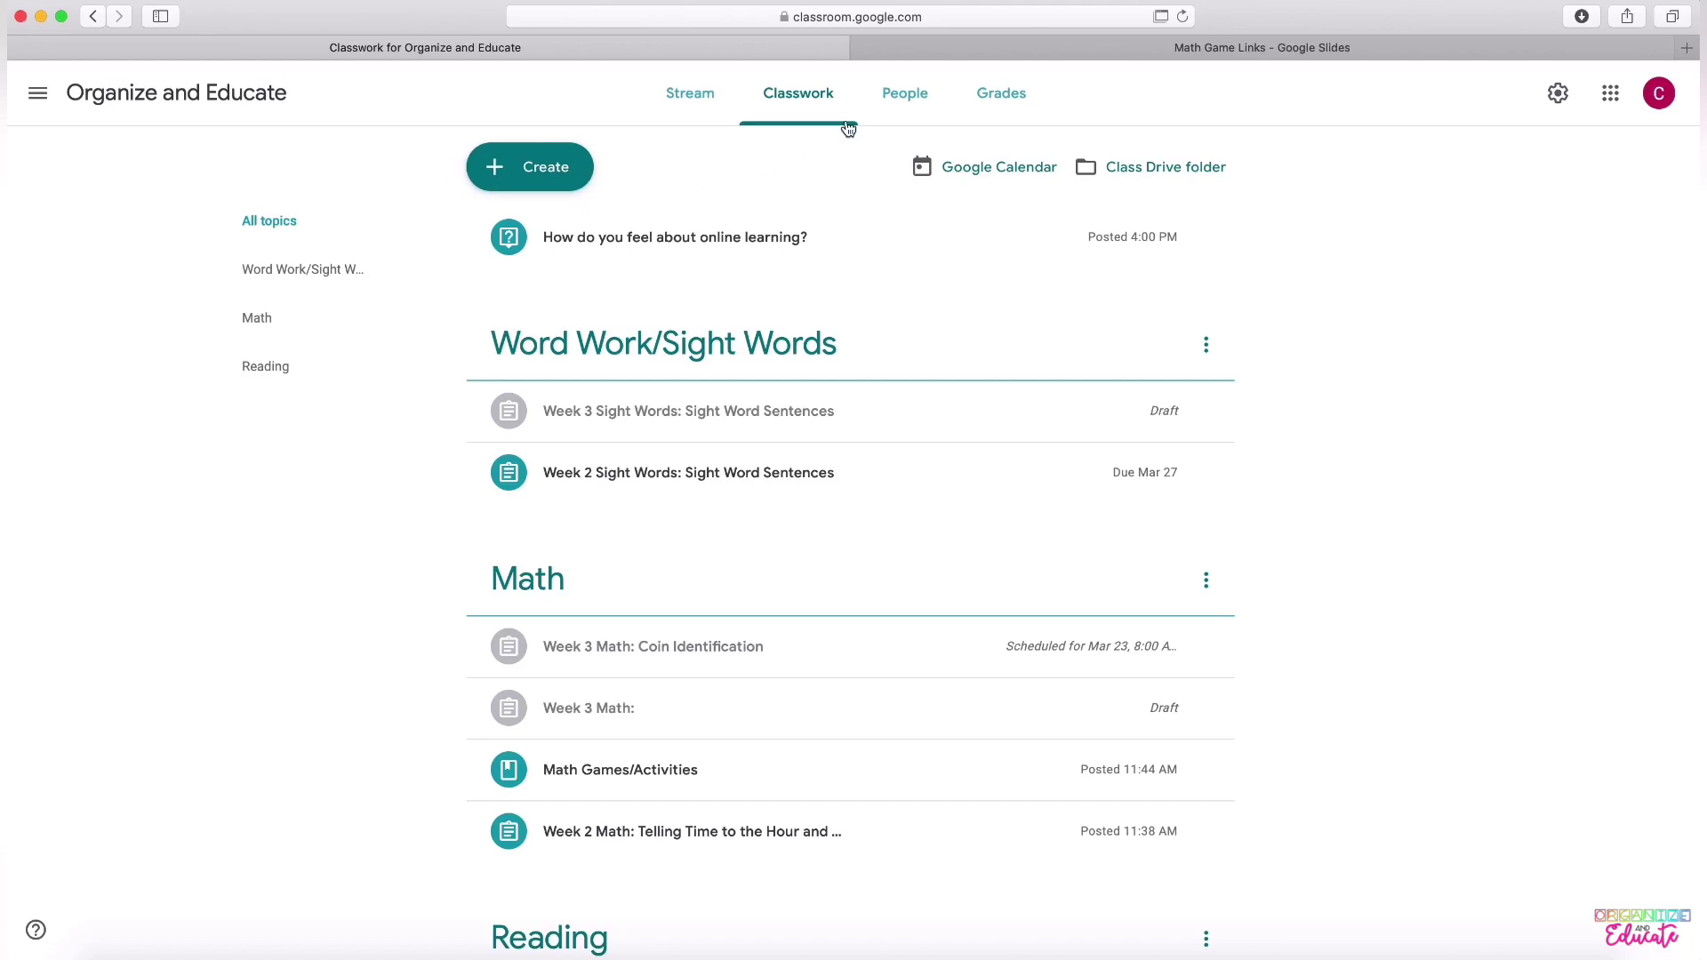
{"action": "left_click", "coordinate": [887, 116]}
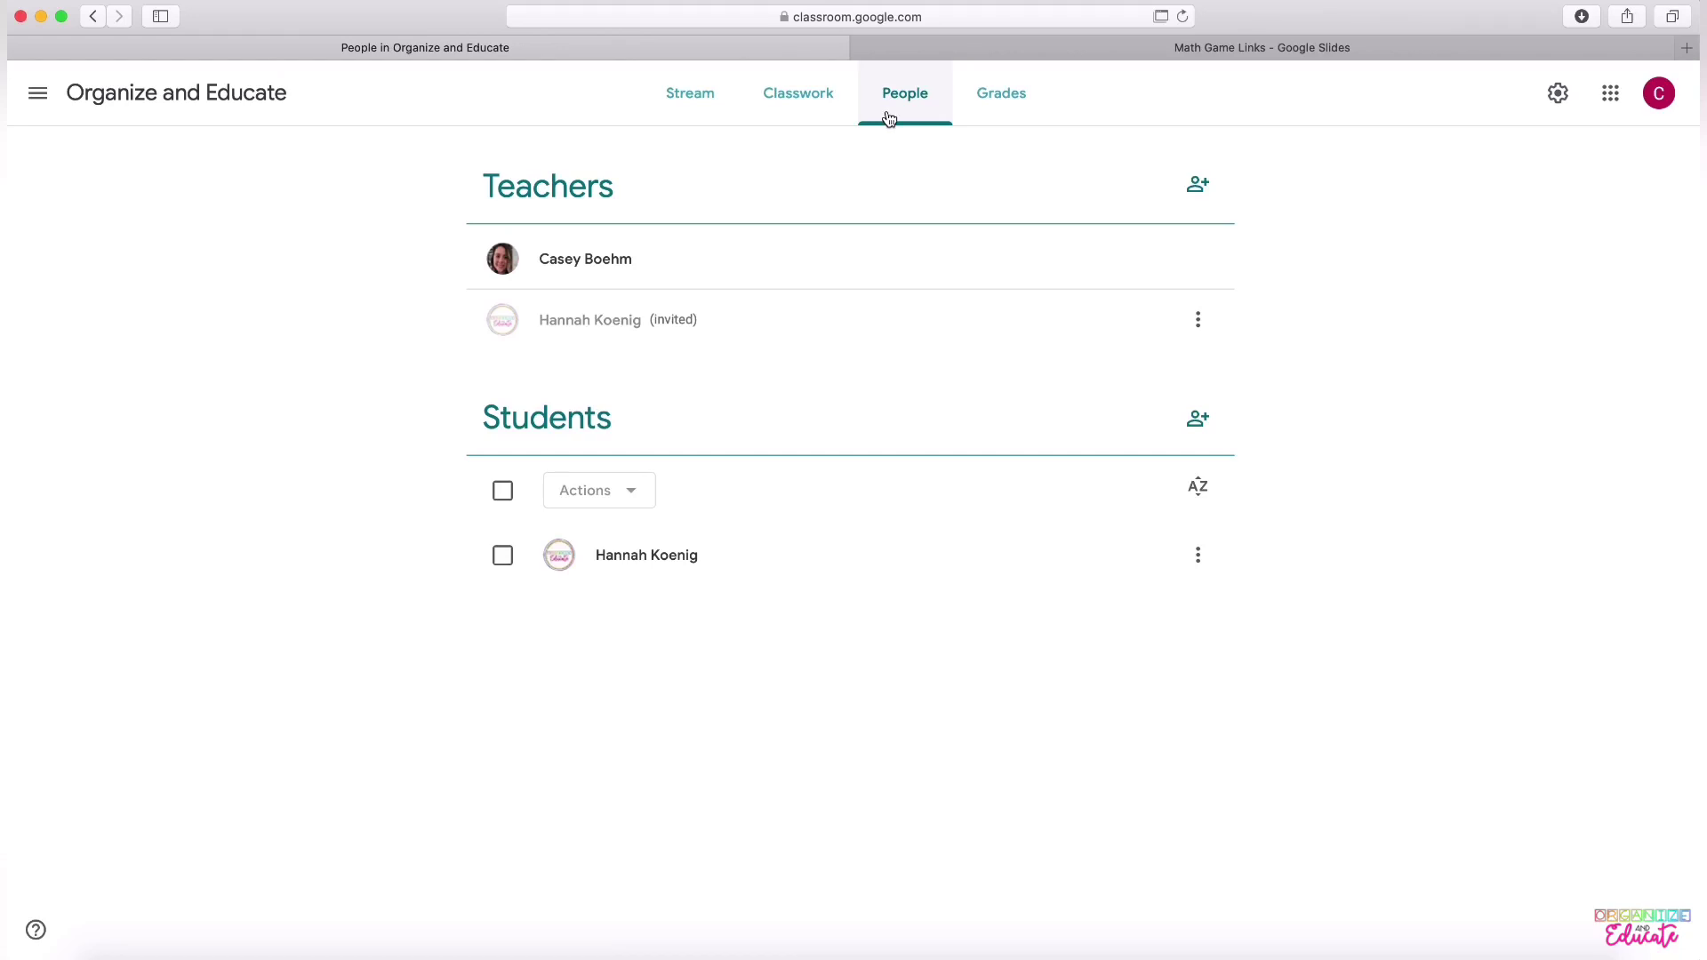
{"action": "left_click", "coordinate": [1195, 186]}
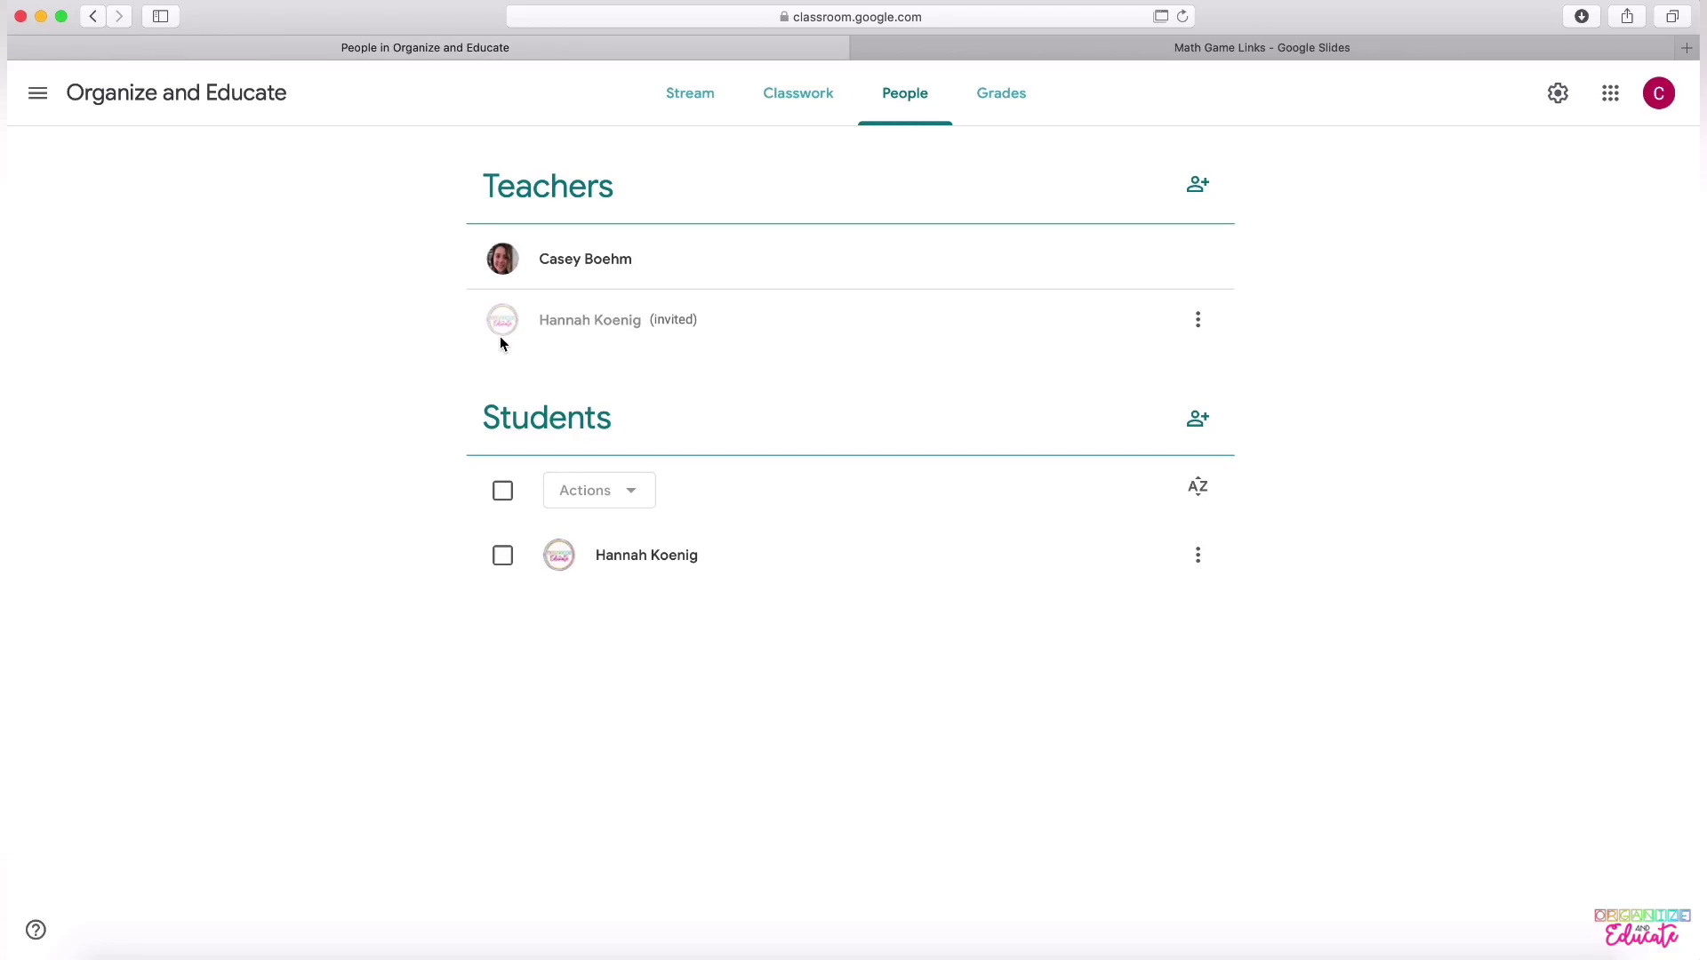
Start reusing a post from the Organize and Educate class and pick the Week 3 Sight Words draft
{"action": "left_click", "coordinate": [797, 107]}
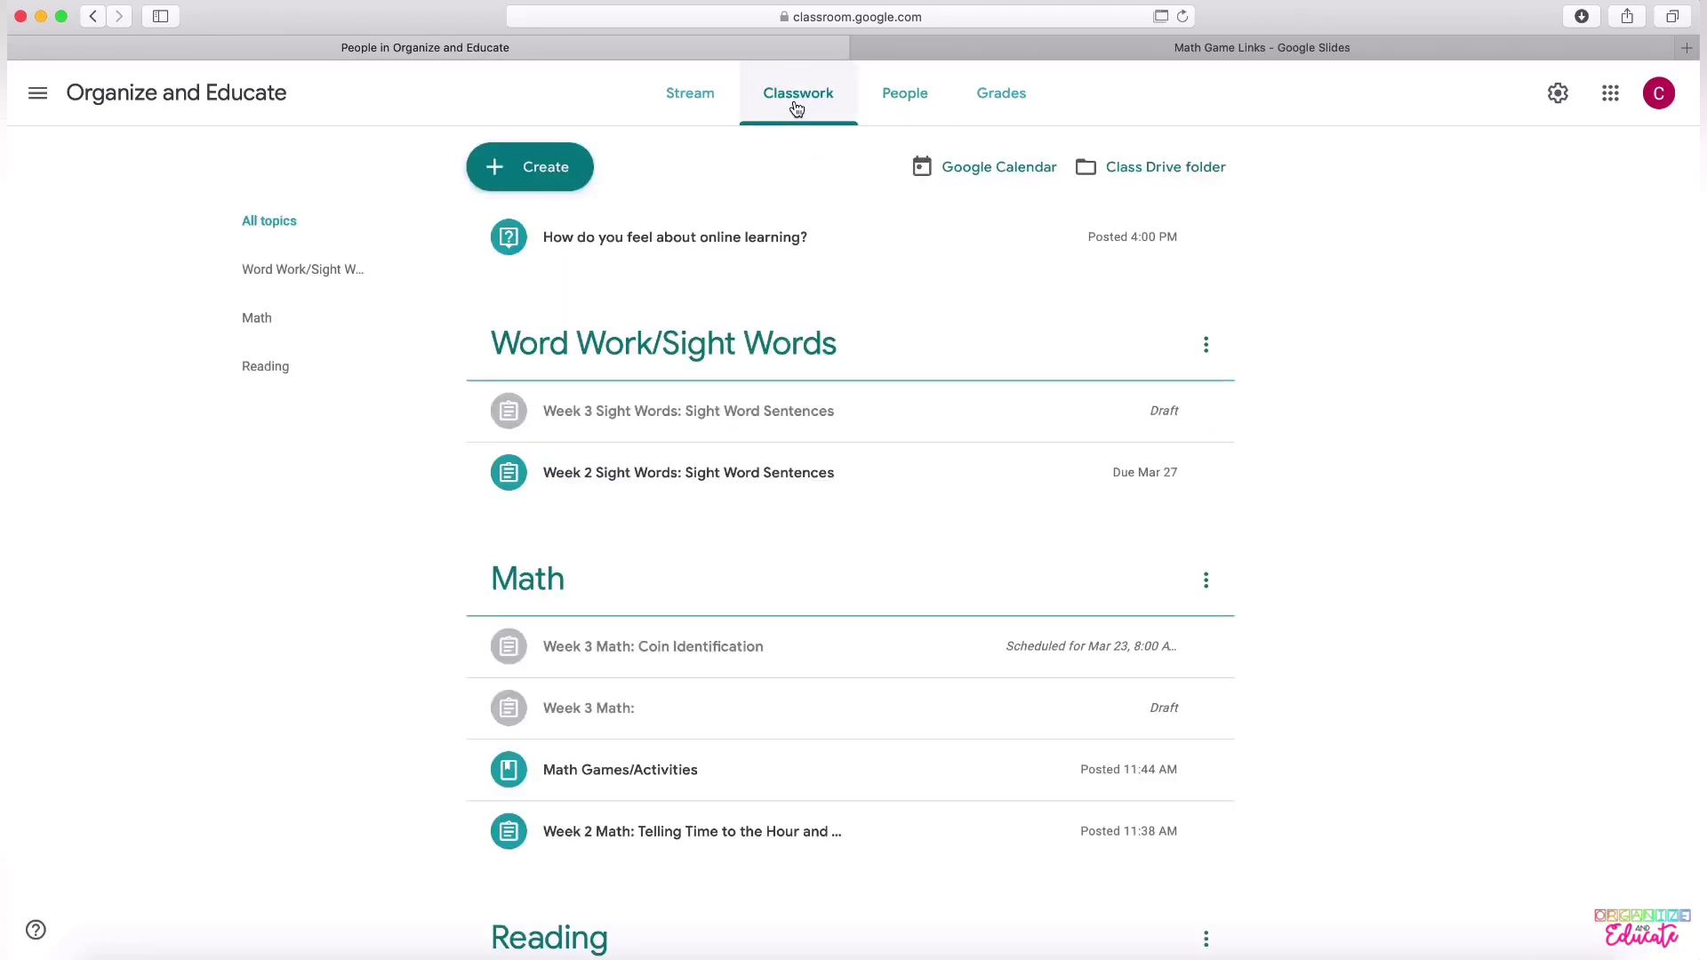
{"action": "scroll", "coordinate": [544, 168], "scroll_direction": "down", "scroll_amount": 1}
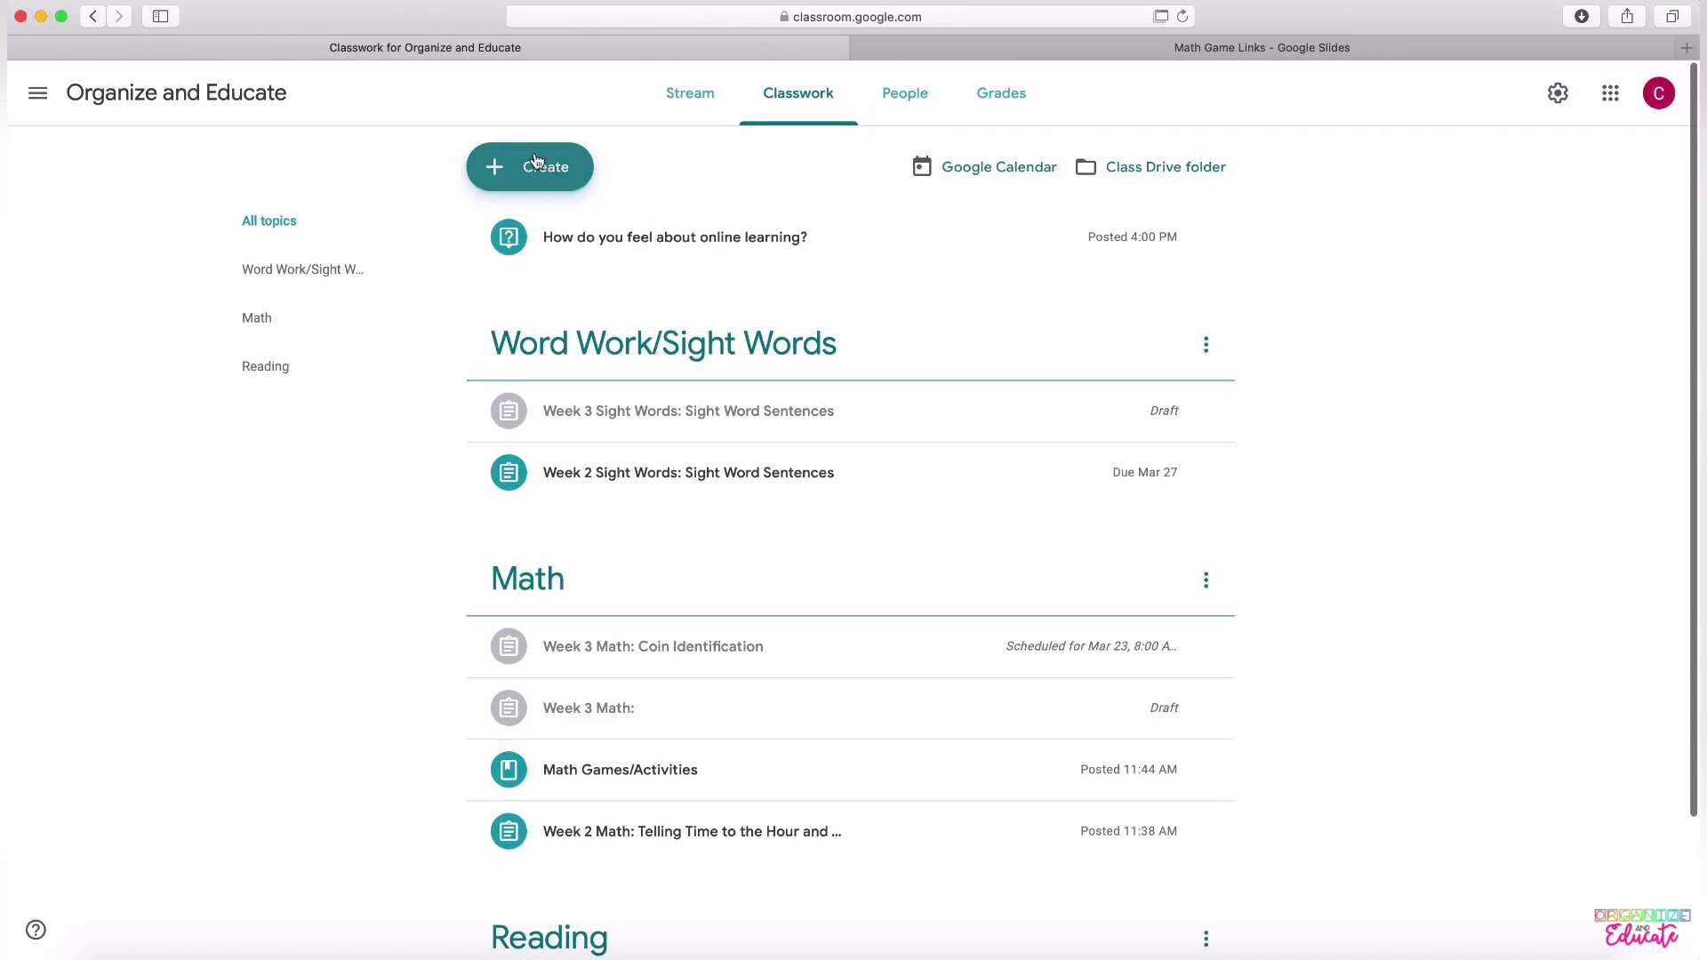
{"action": "left_click", "coordinate": [543, 169]}
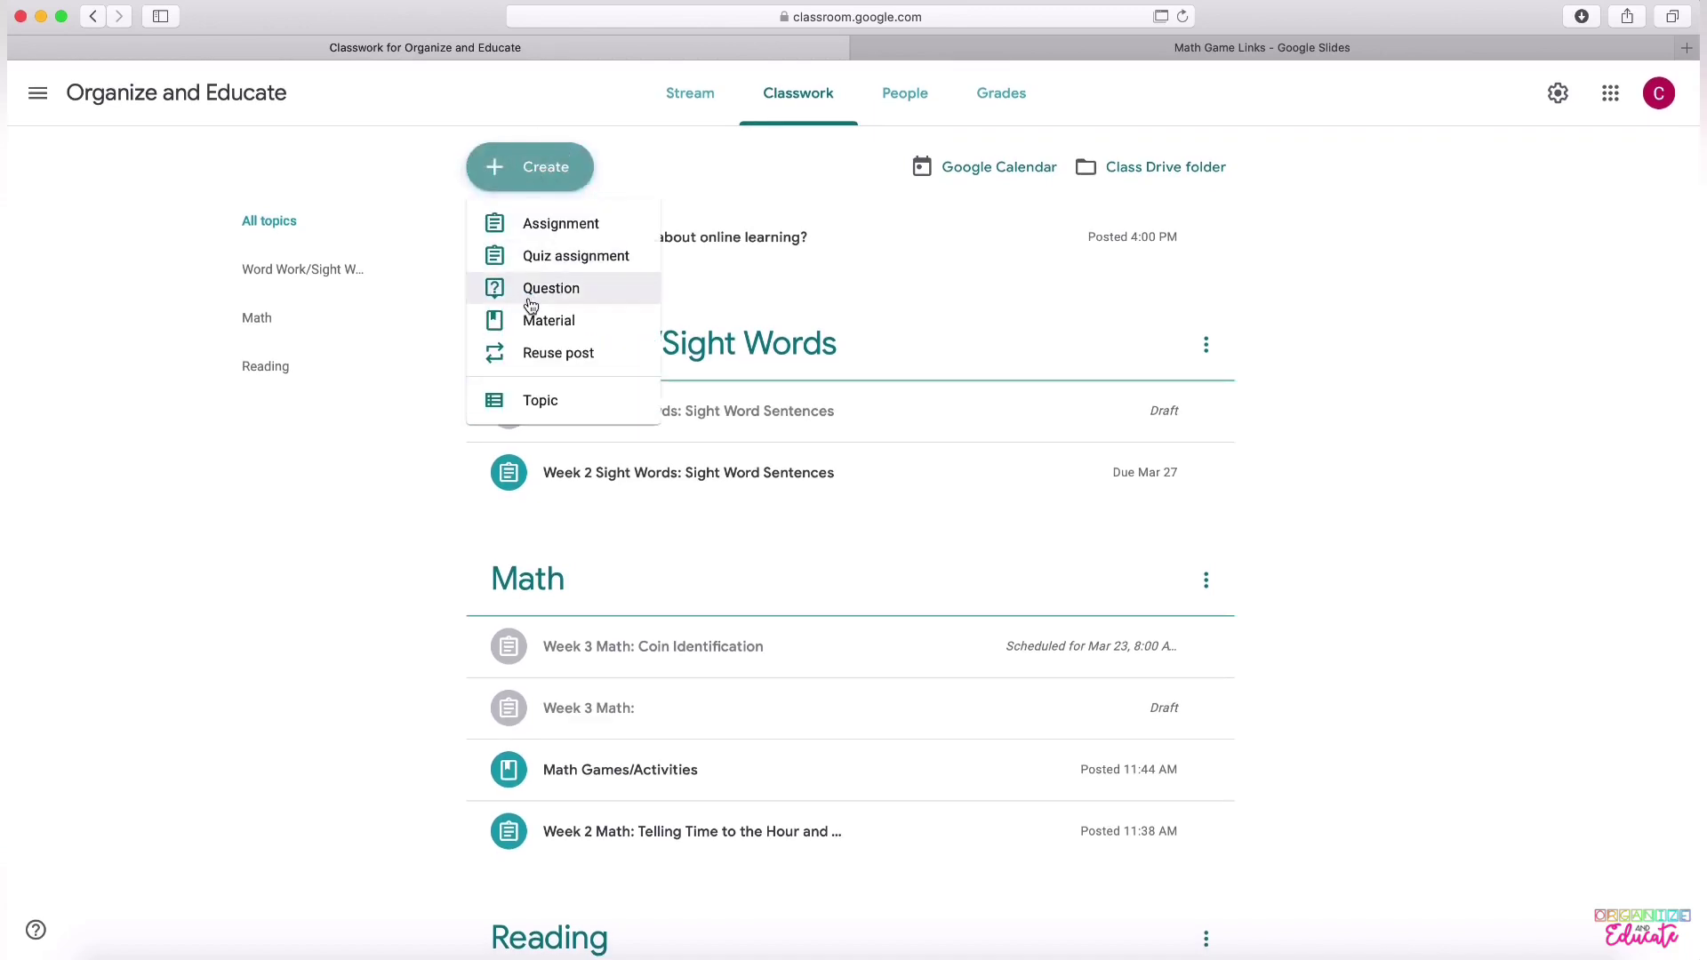
{"action": "left_click", "coordinate": [553, 355]}
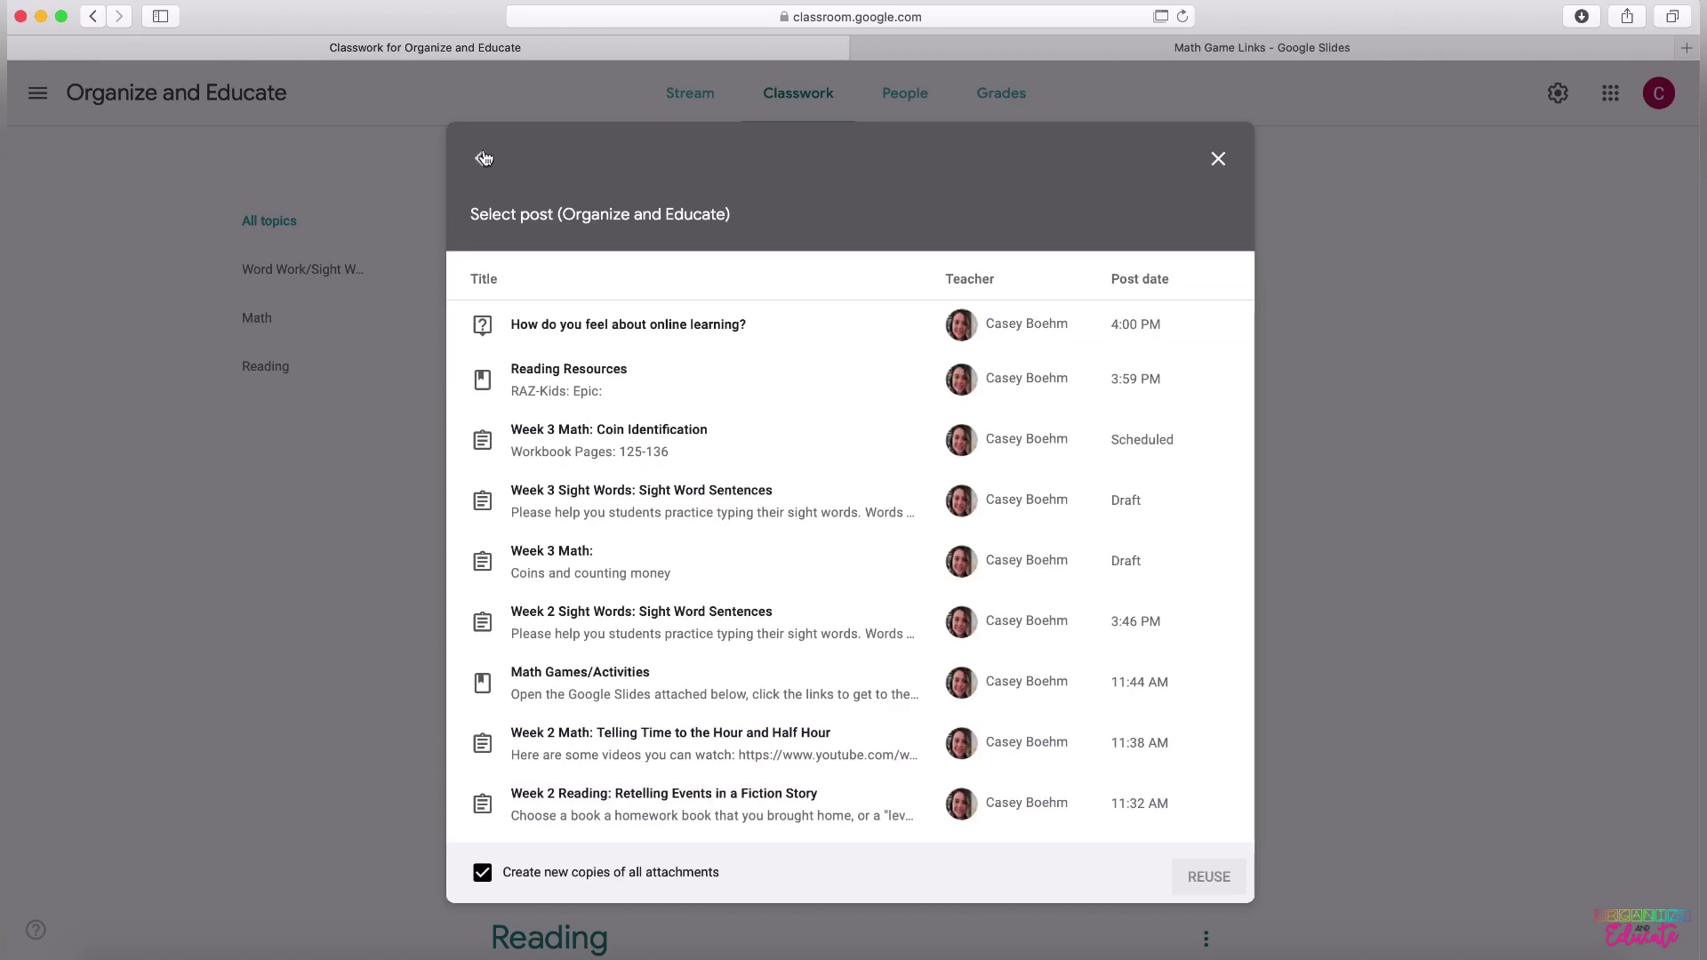
{"action": "left_click", "coordinate": [483, 156]}
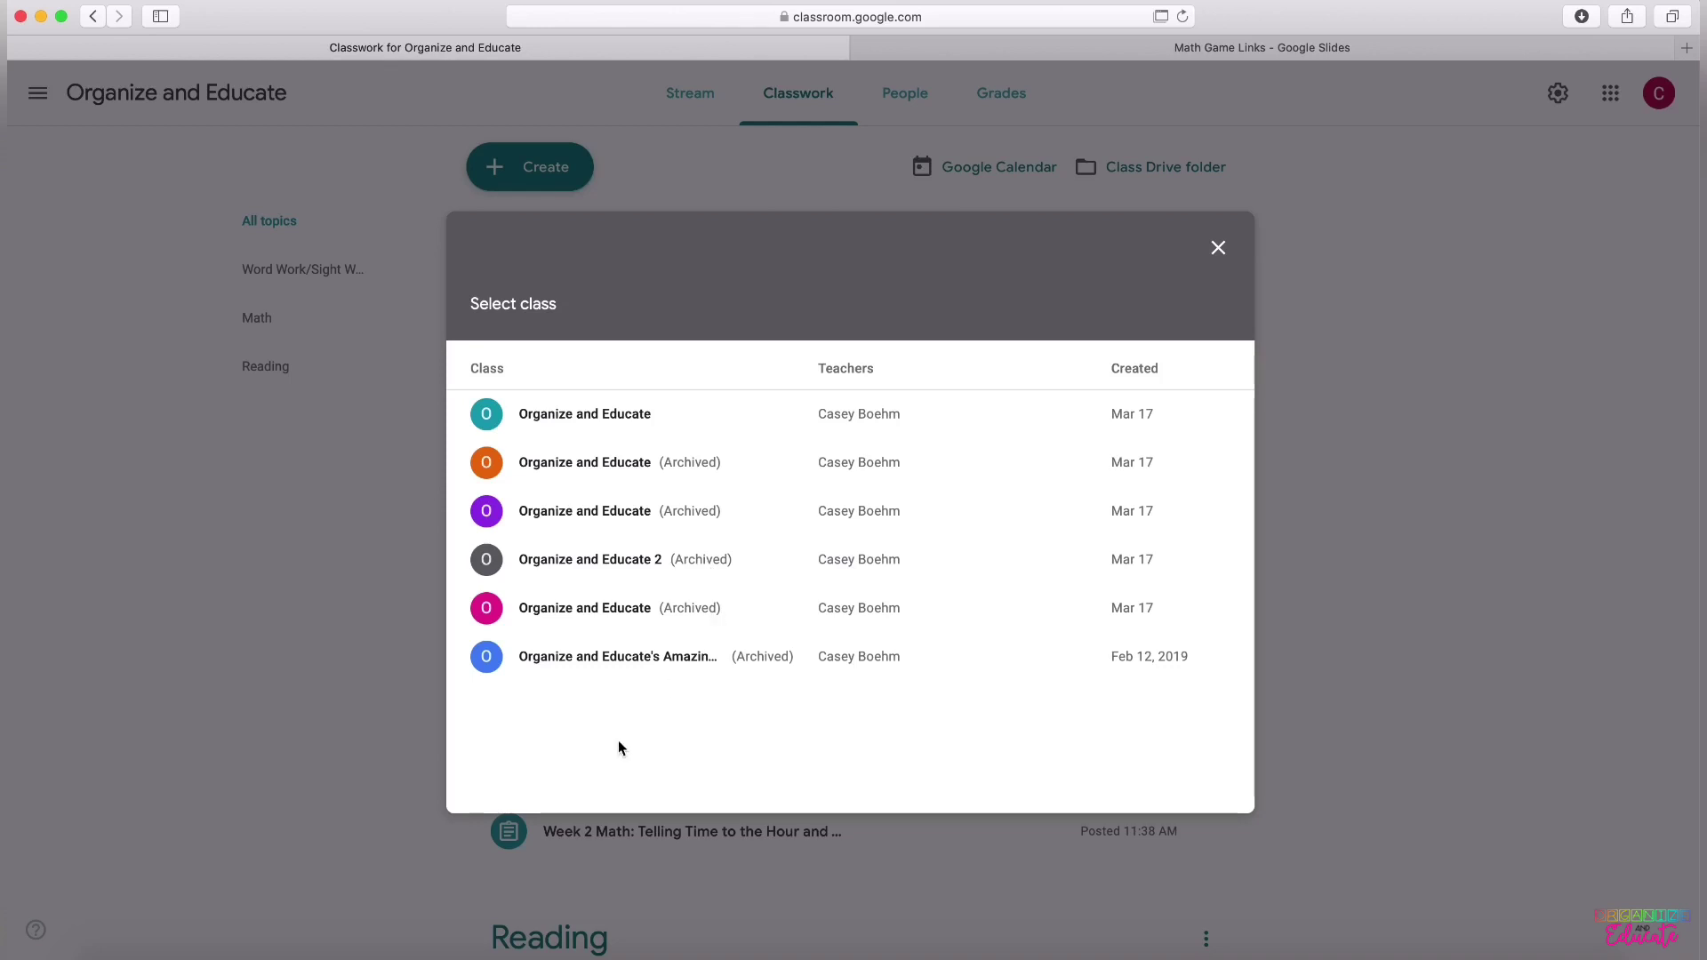
{"action": "left_click", "coordinate": [647, 412]}
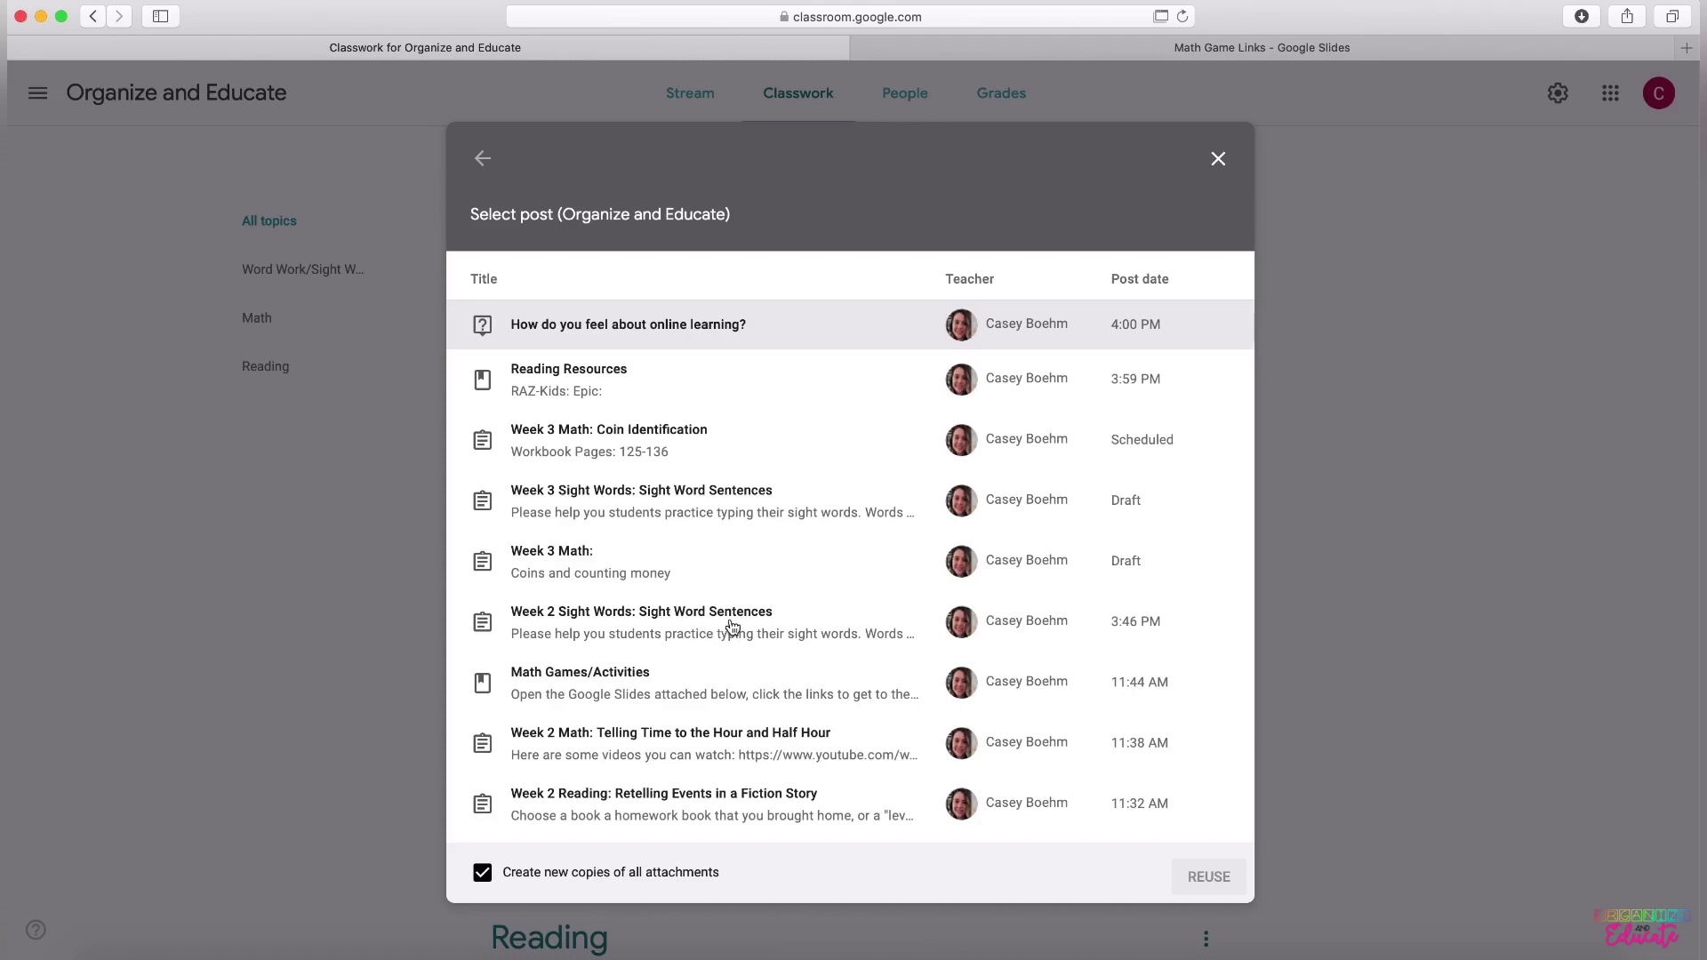
{"action": "left_click", "coordinate": [763, 509]}
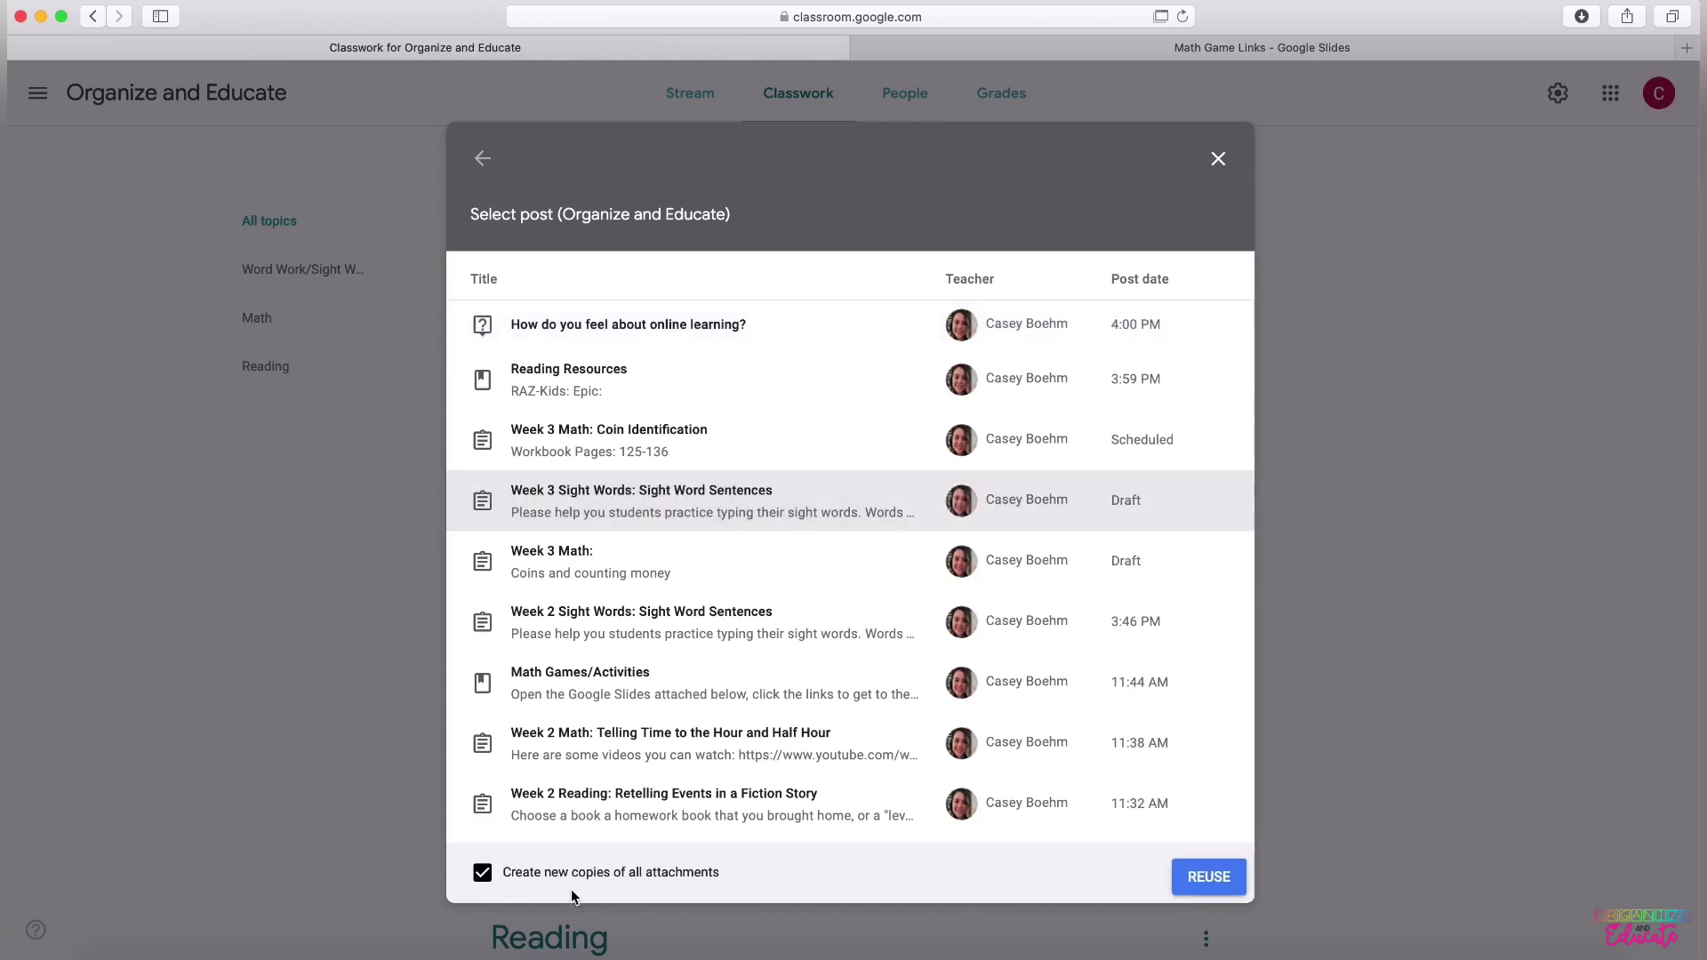
Reuse the draft and replace last week's sight words with 'those, would, because, what'
{"action": "left_click", "coordinate": [1218, 878]}
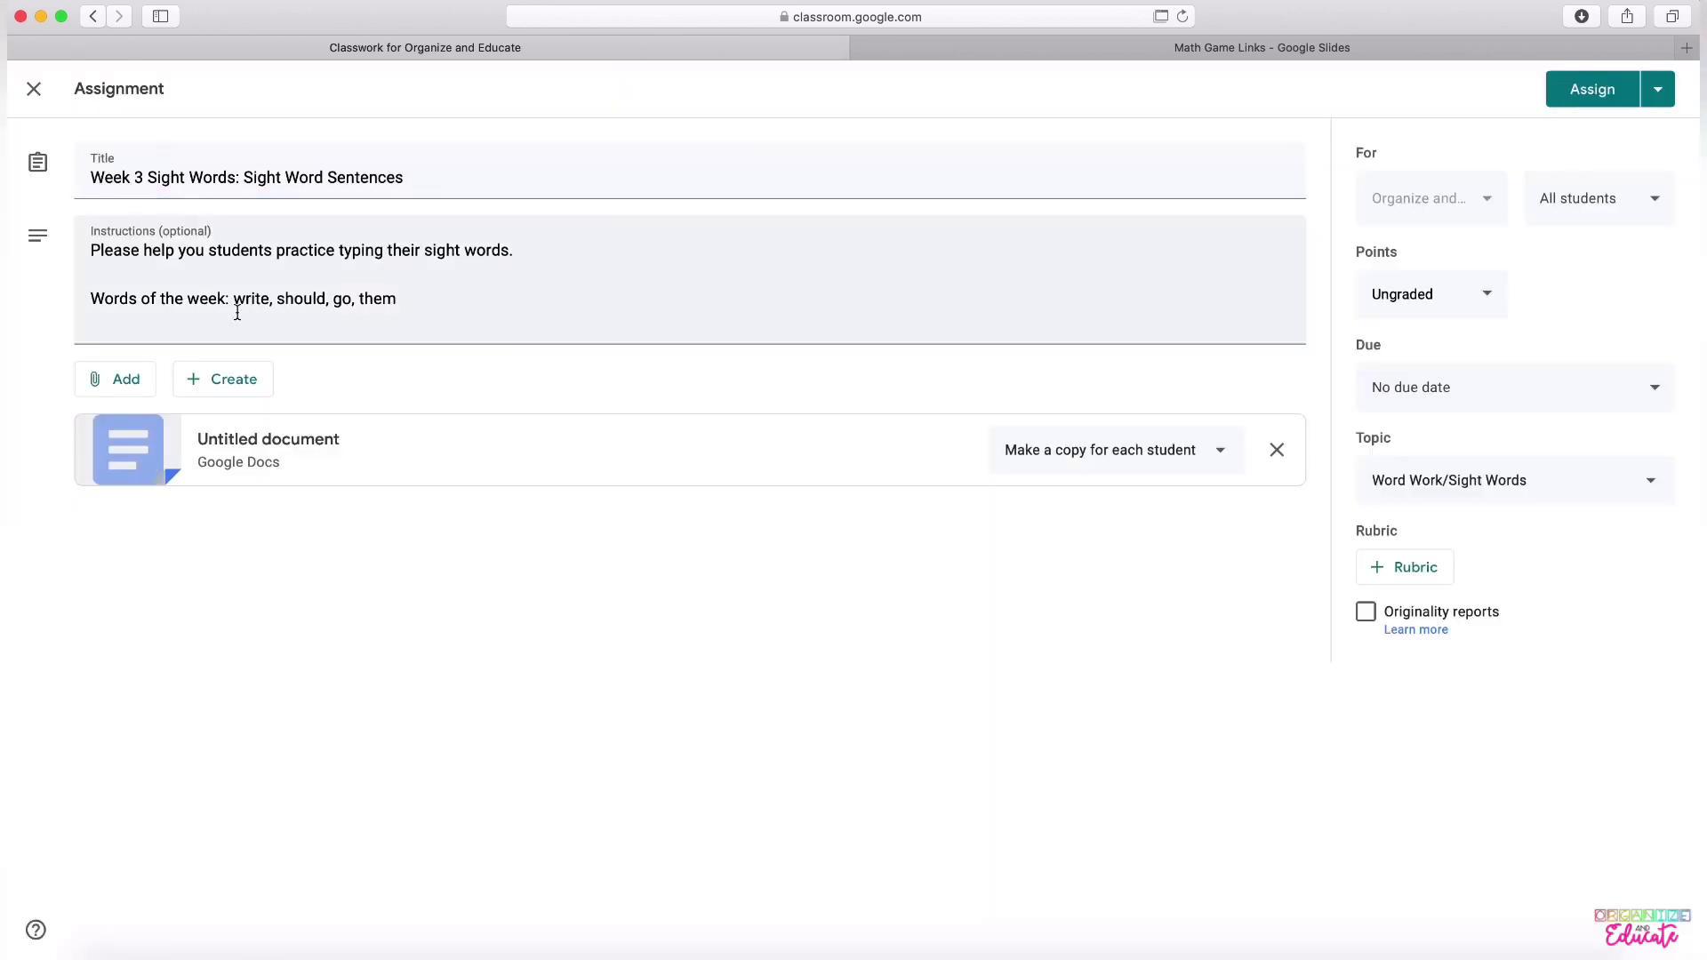
{"action": "left_click_drag", "start_coordinate": [415, 303], "coordinate": [236, 300]}
{"action": "left_click", "coordinate": [417, 300]}
{"action": "key", "text": "BackSpace"}
{"action": "key", "text": "BackSpace"}
{"action": "key", "text": "BackSpace"}
{"action": "key", "text": "BackSpace"}
{"action": "key", "text": "BackSpace"}
{"action": "key", "text": "BackSpace"}
{"action": "key", "text": "BackSpace"}
{"action": "key", "text": "BackSpace"}
{"action": "key", "text": "BackSpace"}
{"action": "key", "text": "BackSpace"}
{"action": "key", "text": "BackSpace"}
{"action": "key", "text": "BackSpace"}
{"action": "key", "text": "BackSpace"}
{"action": "key", "text": "BackSpace"}
{"action": "key", "text": "BackSpace"}
{"action": "key", "text": "BackSpace"}
{"action": "key", "text": "BackSpace"}
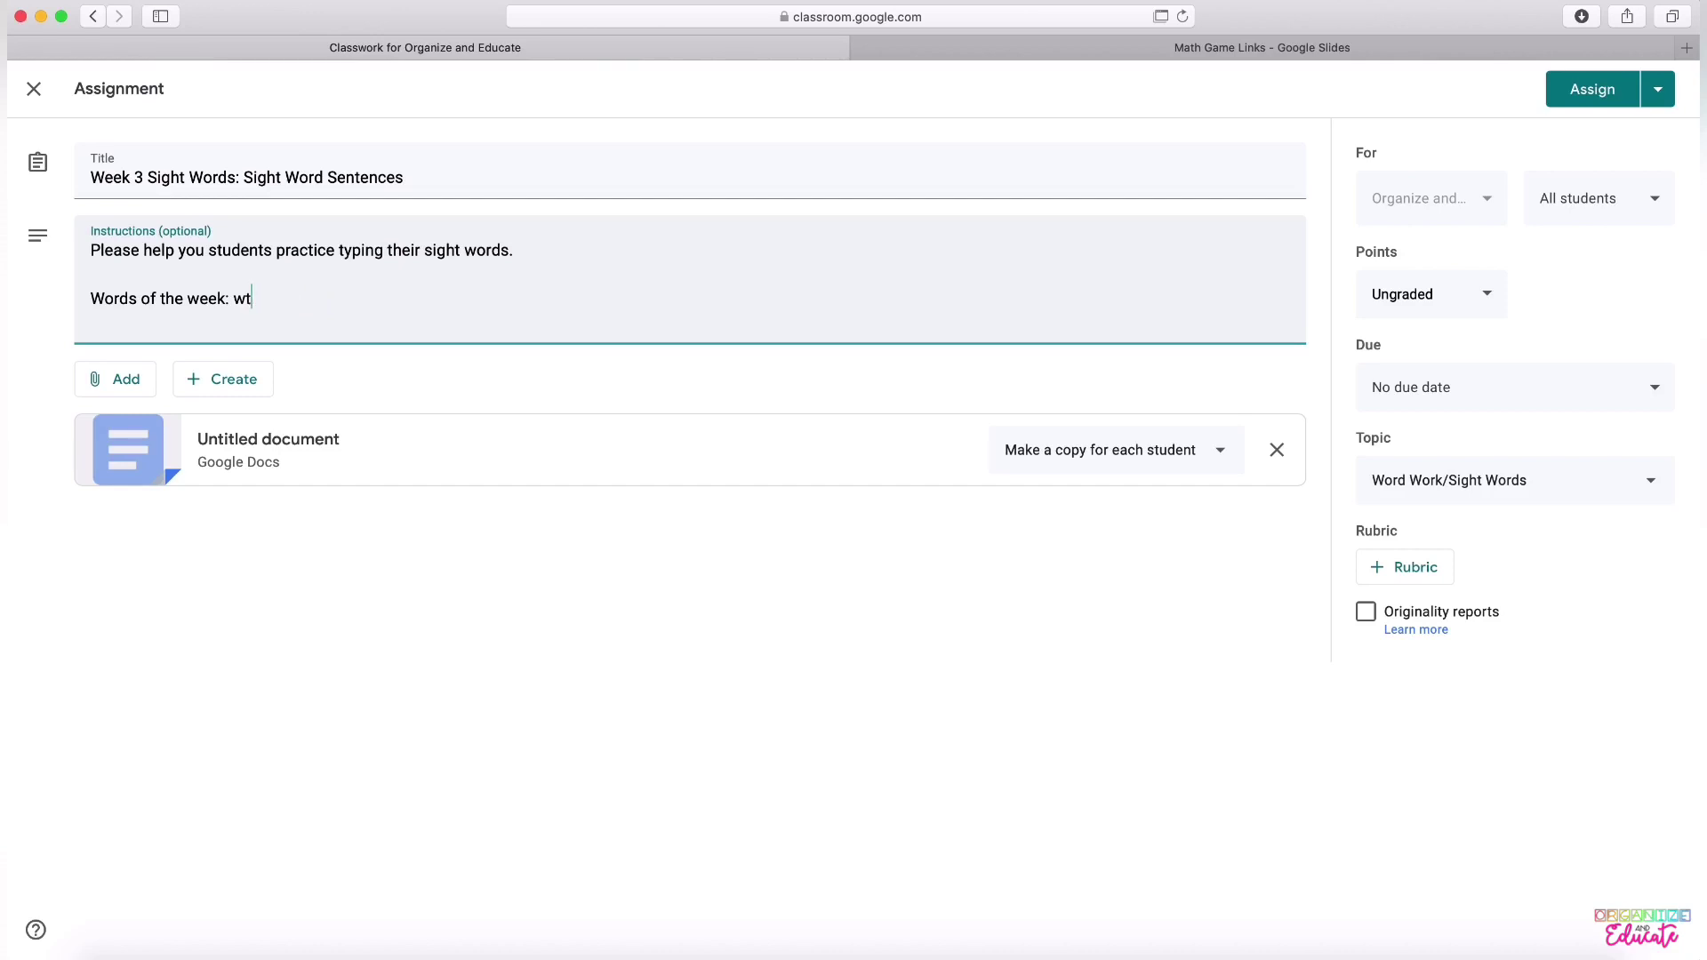
{"action": "key", "text": "BackSpace"}
{"action": "type", "text": "those,  would, because, what"}
Change the title from Week 3 to Week 4 and close the editor
{"action": "left_click", "coordinate": [140, 175]}
{"action": "key", "text": "BackSpace"}
{"action": "type", "text": "4"}
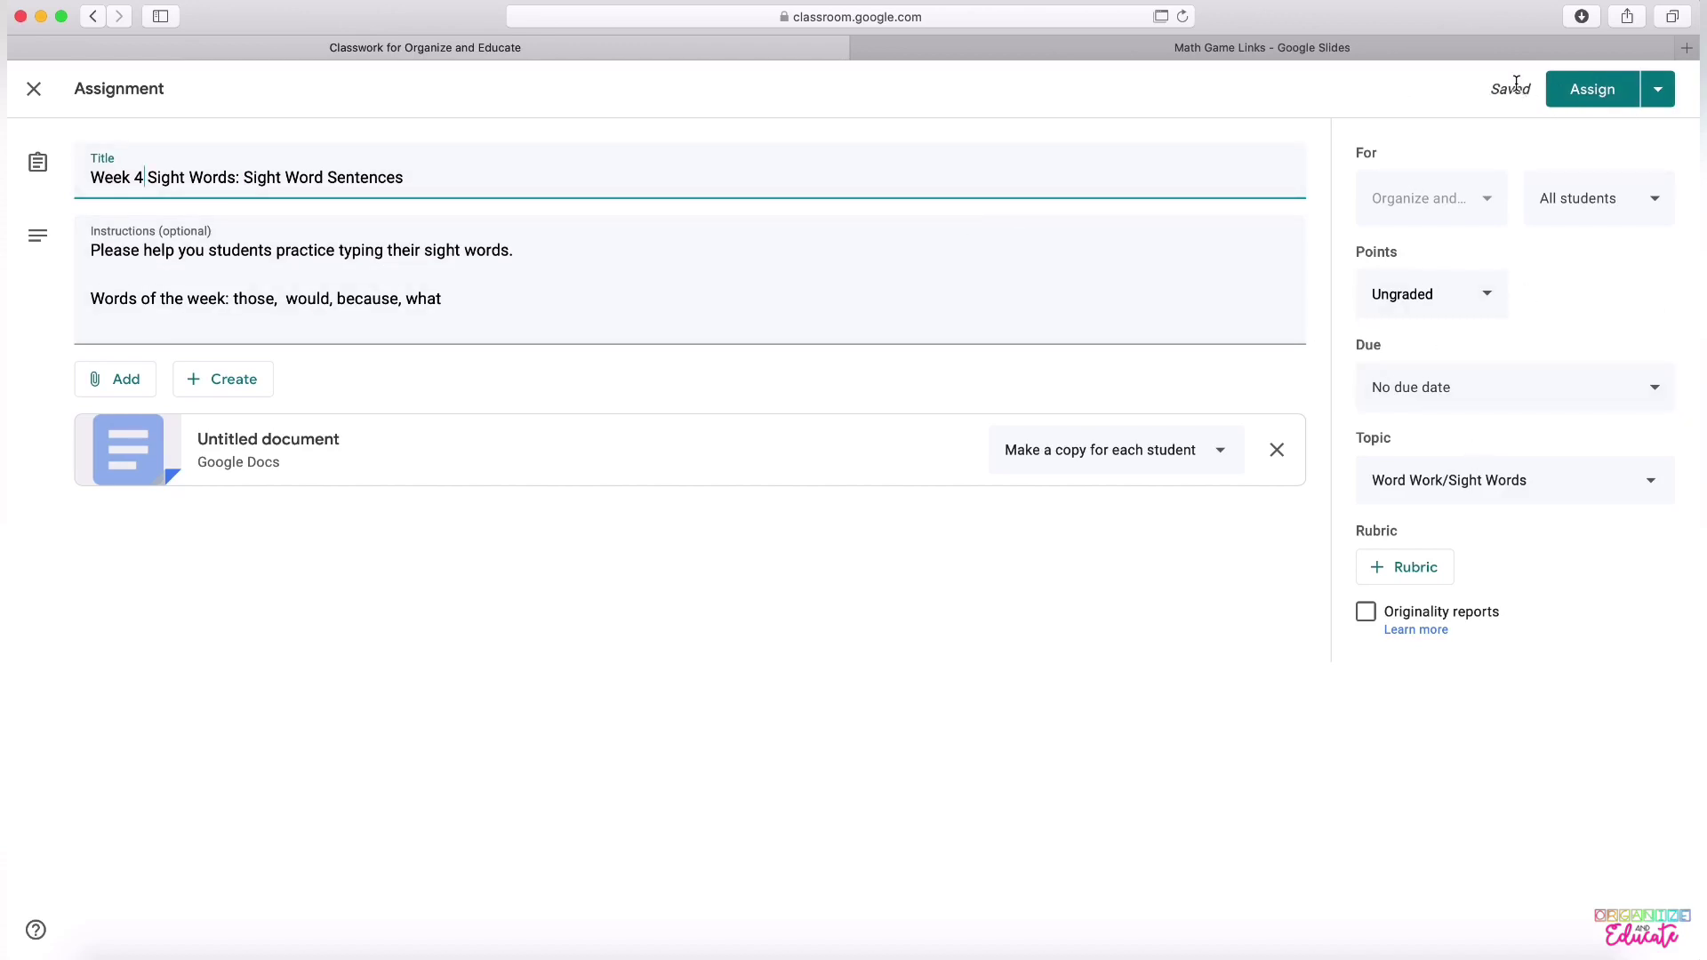
{"action": "left_click", "coordinate": [33, 108]}
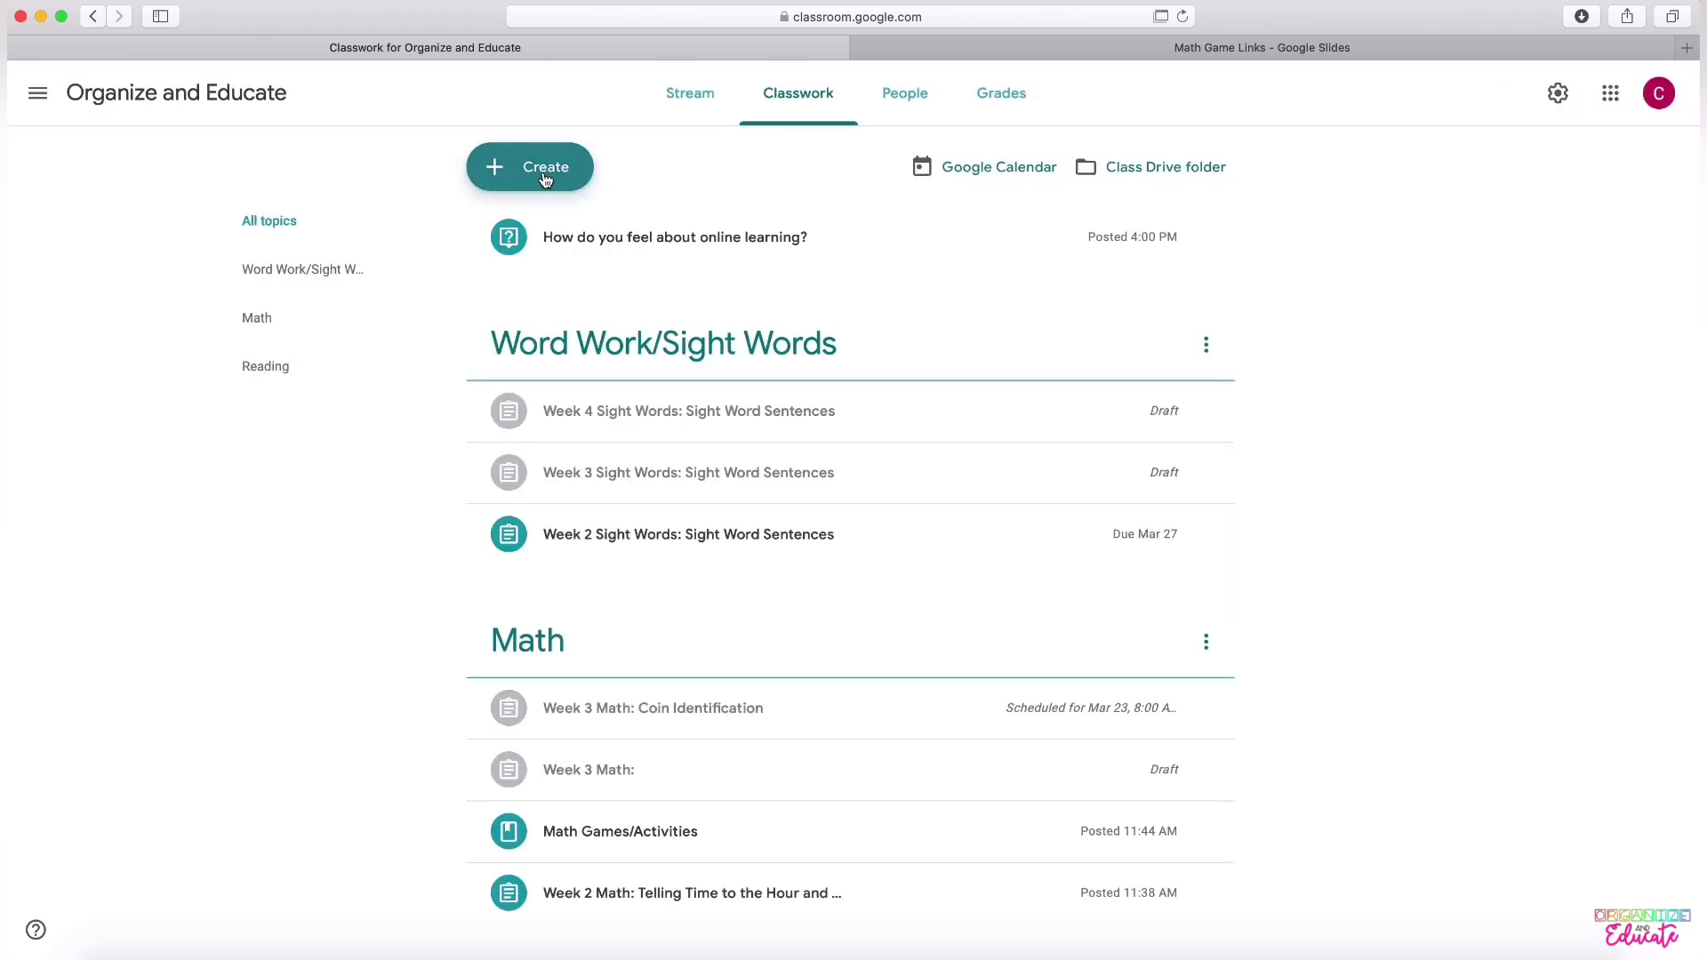
Open the Reuse post dialog again and close it without reusing anything
{"action": "left_click", "coordinate": [573, 166]}
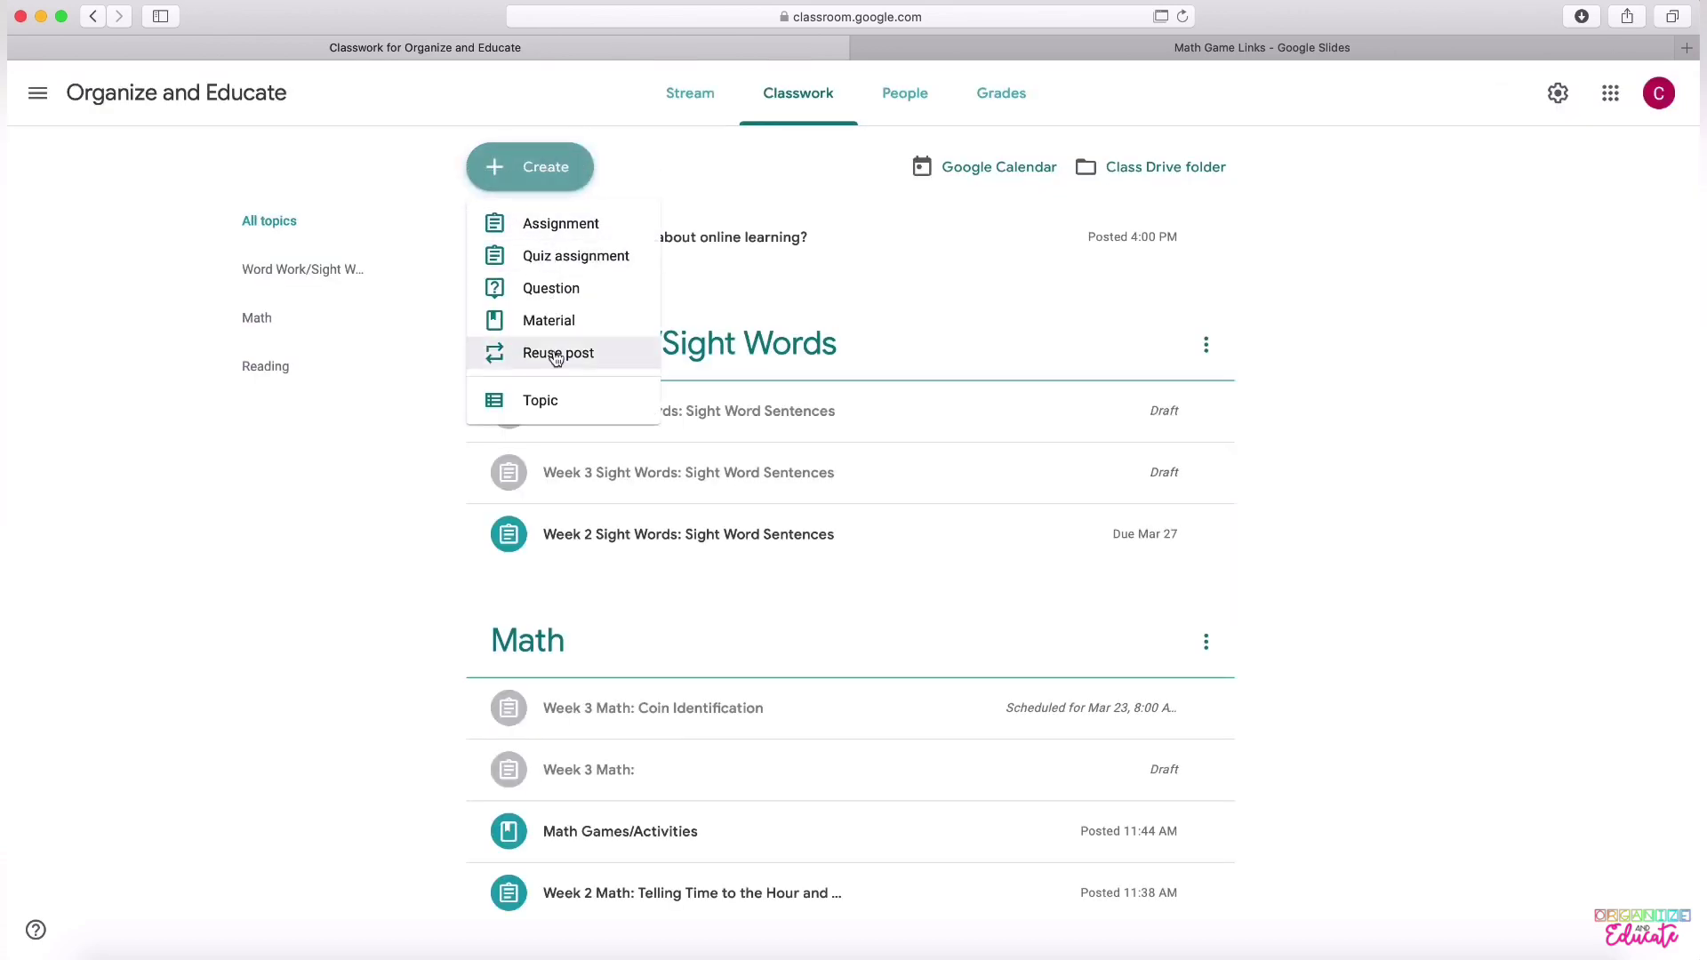
{"action": "left_click", "coordinate": [556, 354]}
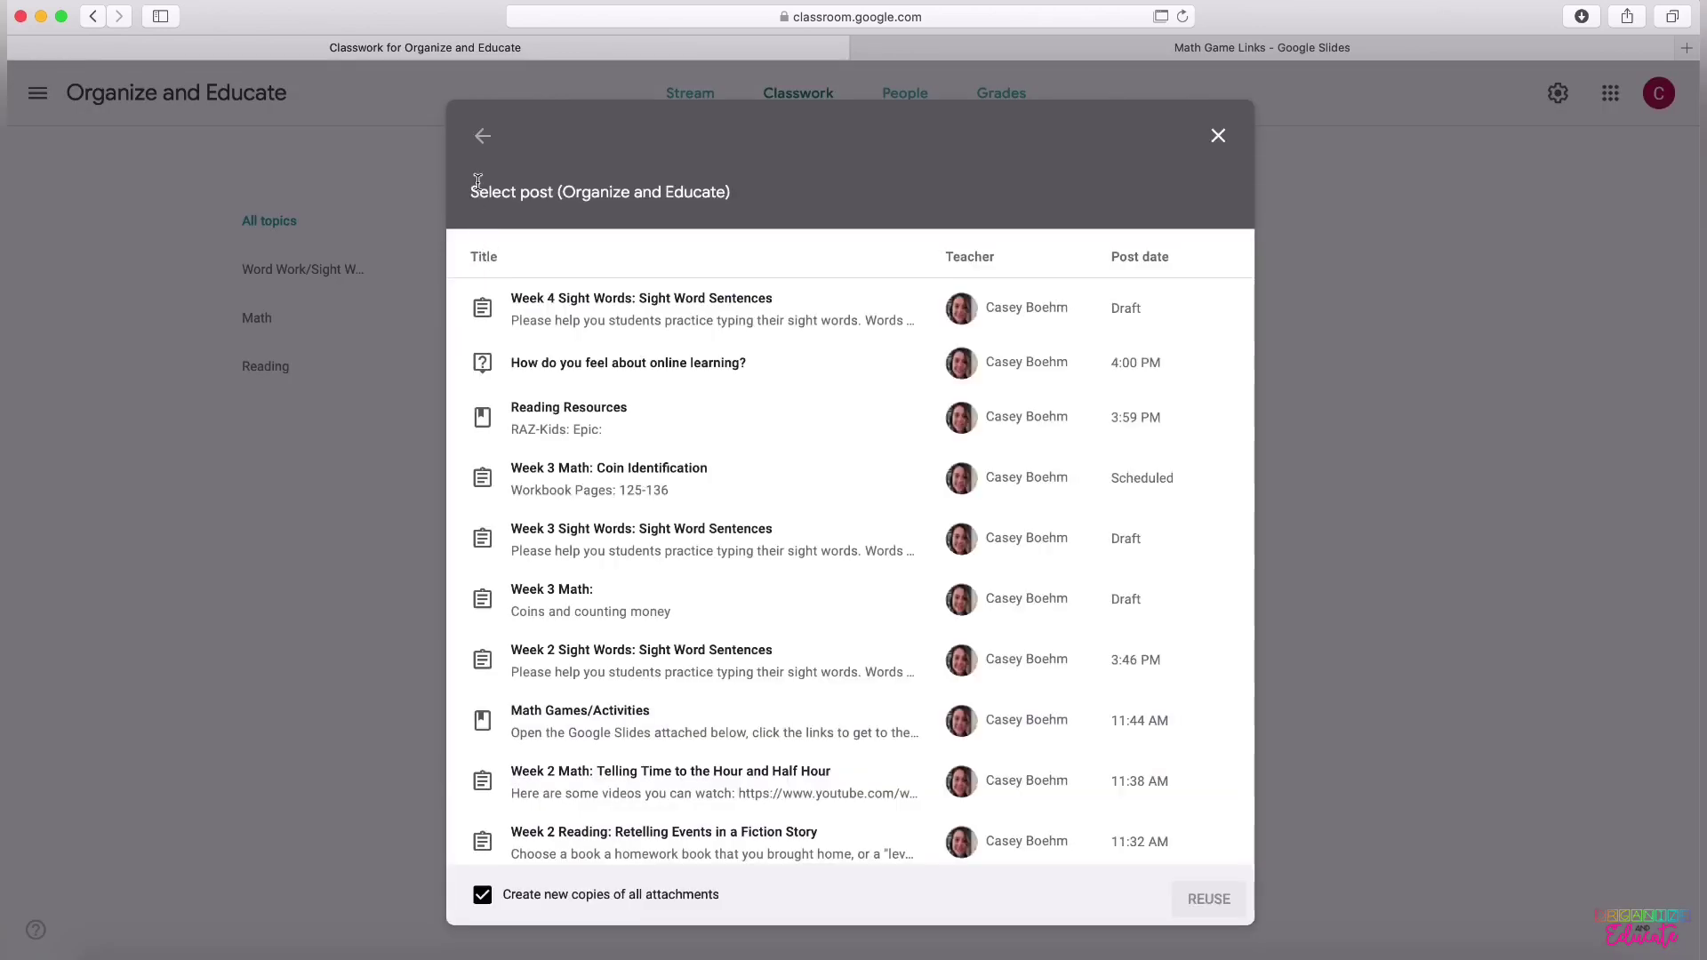
{"action": "left_click", "coordinate": [483, 139]}
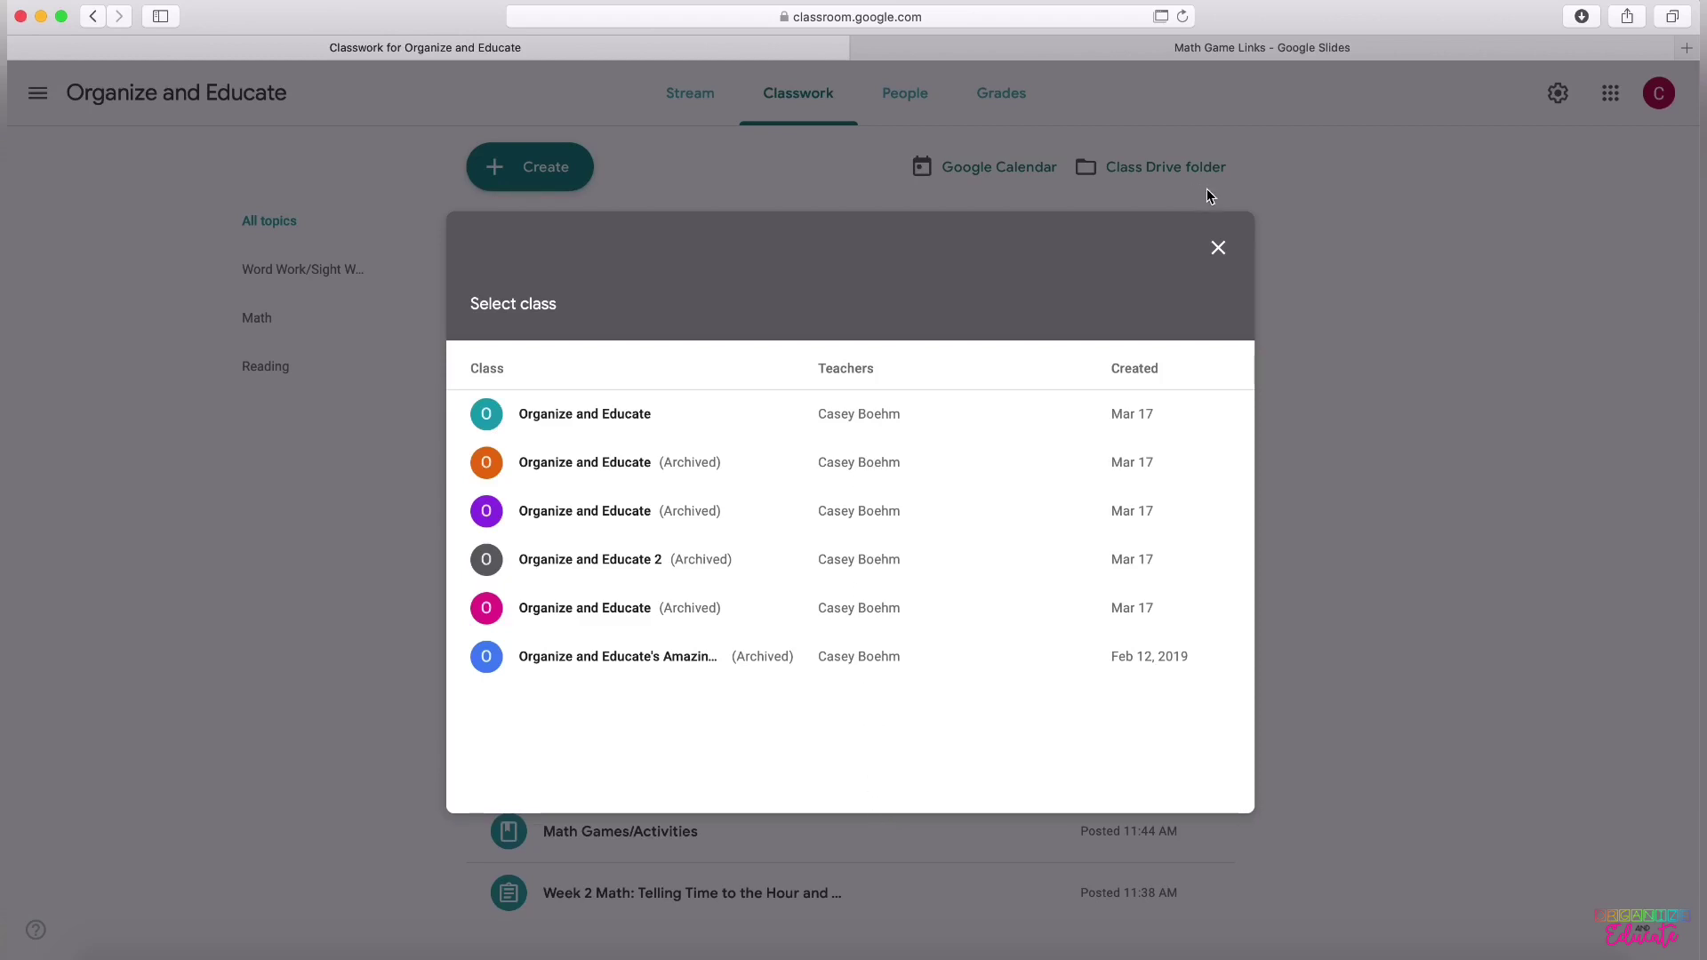
{"action": "left_click", "coordinate": [1218, 249]}
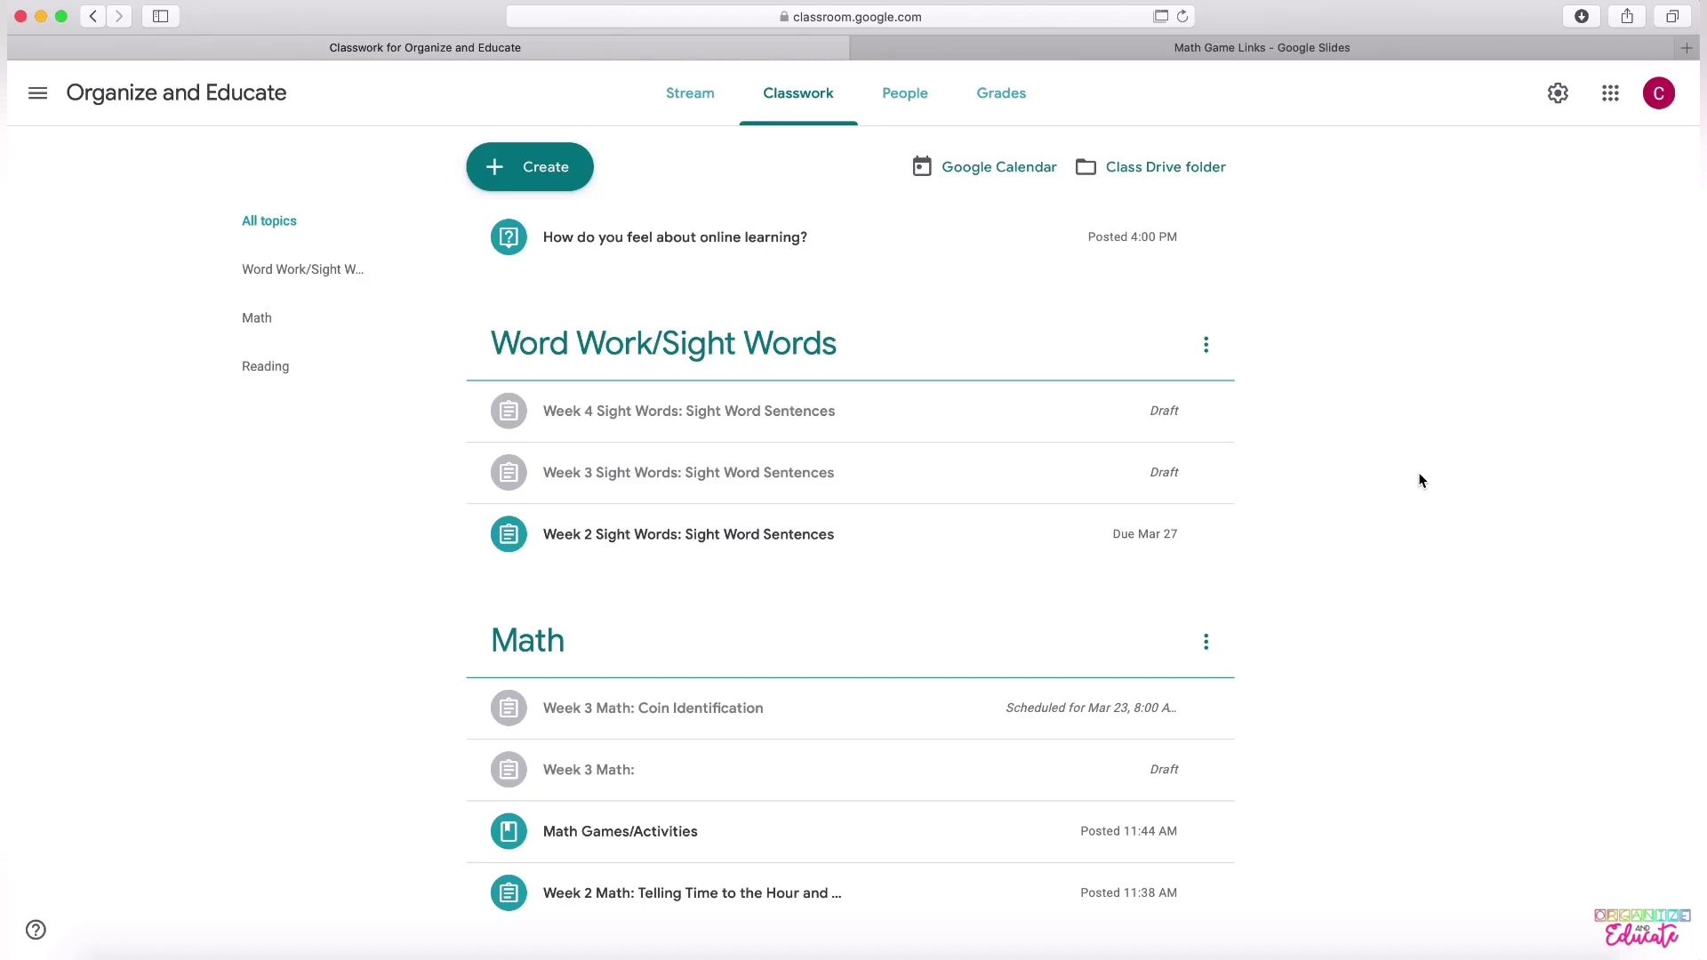
Review the Classwork topics, then return to the Stream showing the online-learning question and Reading Resources posts
{"action": "scroll", "coordinate": [1419, 481], "scroll_direction": "down", "scroll_amount": 5}
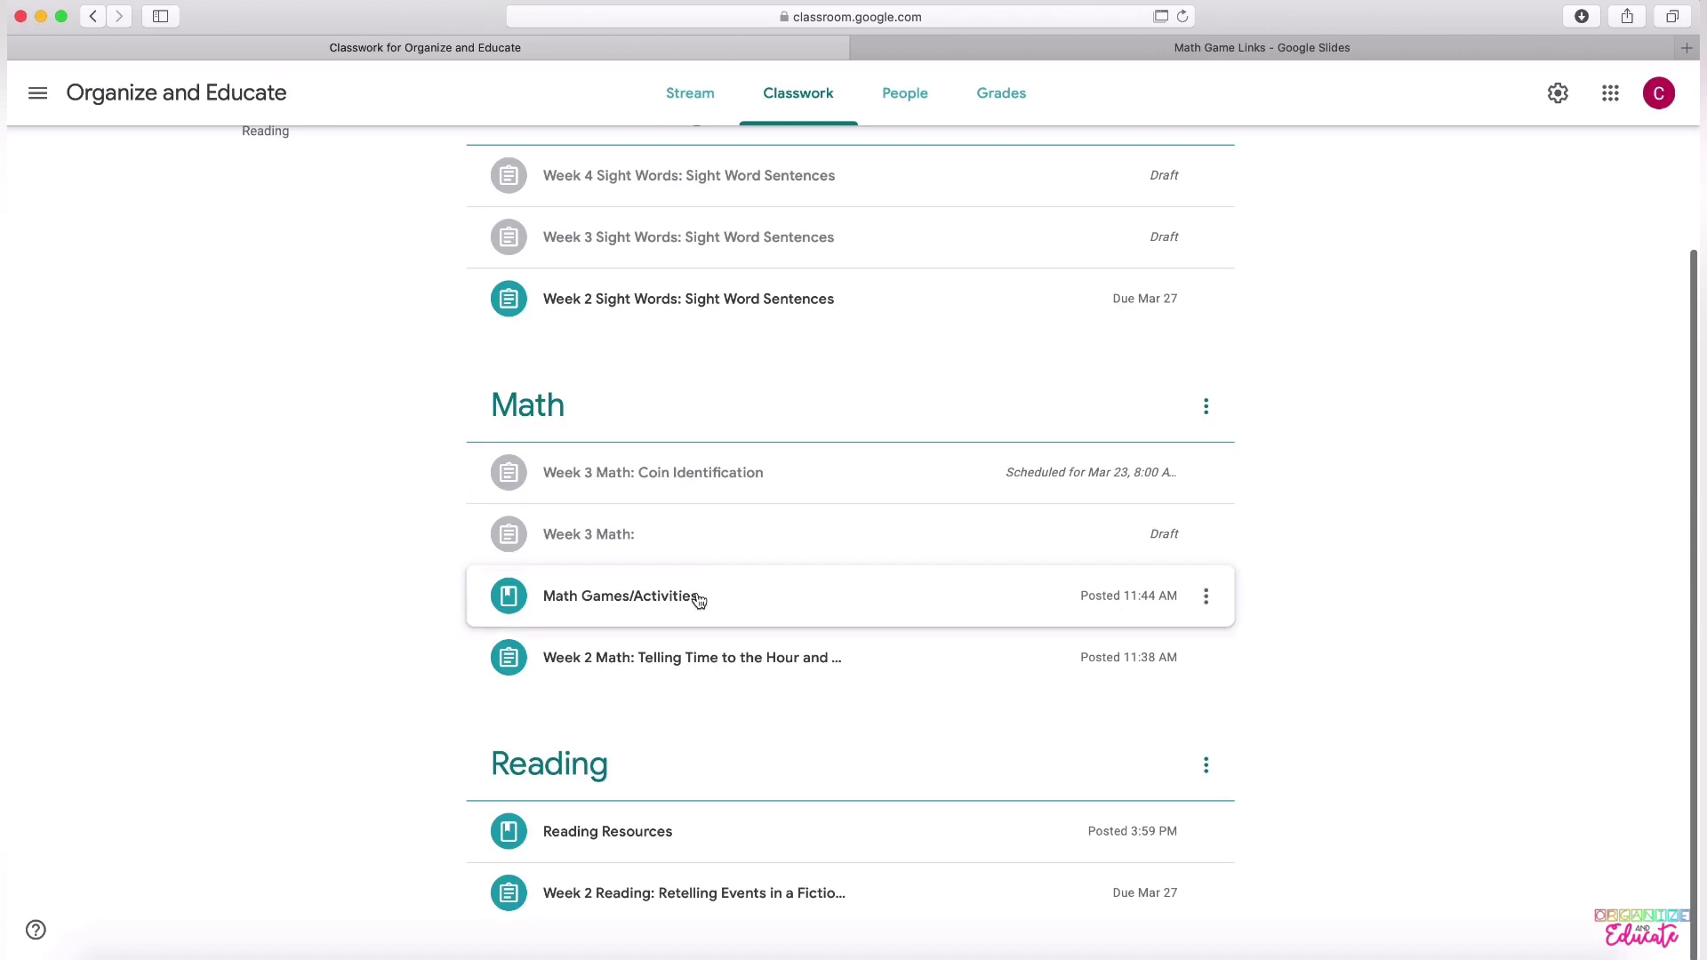
{"action": "scroll", "coordinate": [763, 618], "scroll_direction": "up", "scroll_amount": 5}
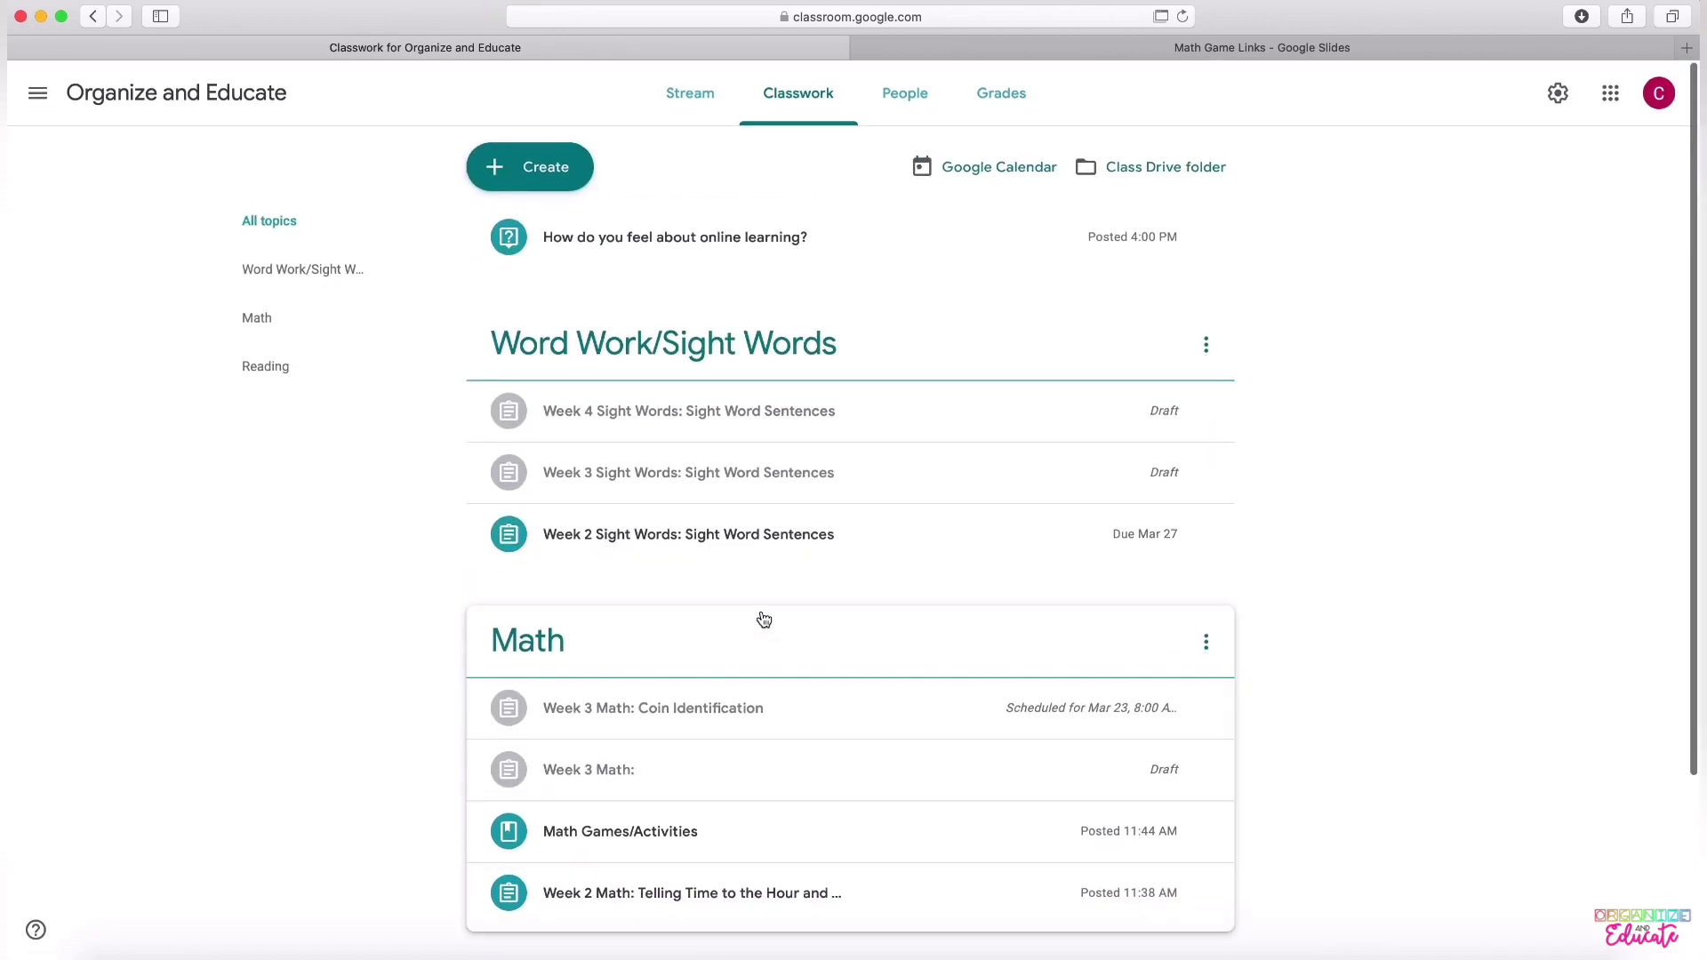
{"action": "scroll", "coordinate": [763, 618], "scroll_direction": "down", "scroll_amount": 5}
{"action": "scroll", "coordinate": [763, 617], "scroll_direction": "up", "scroll_amount": 6}
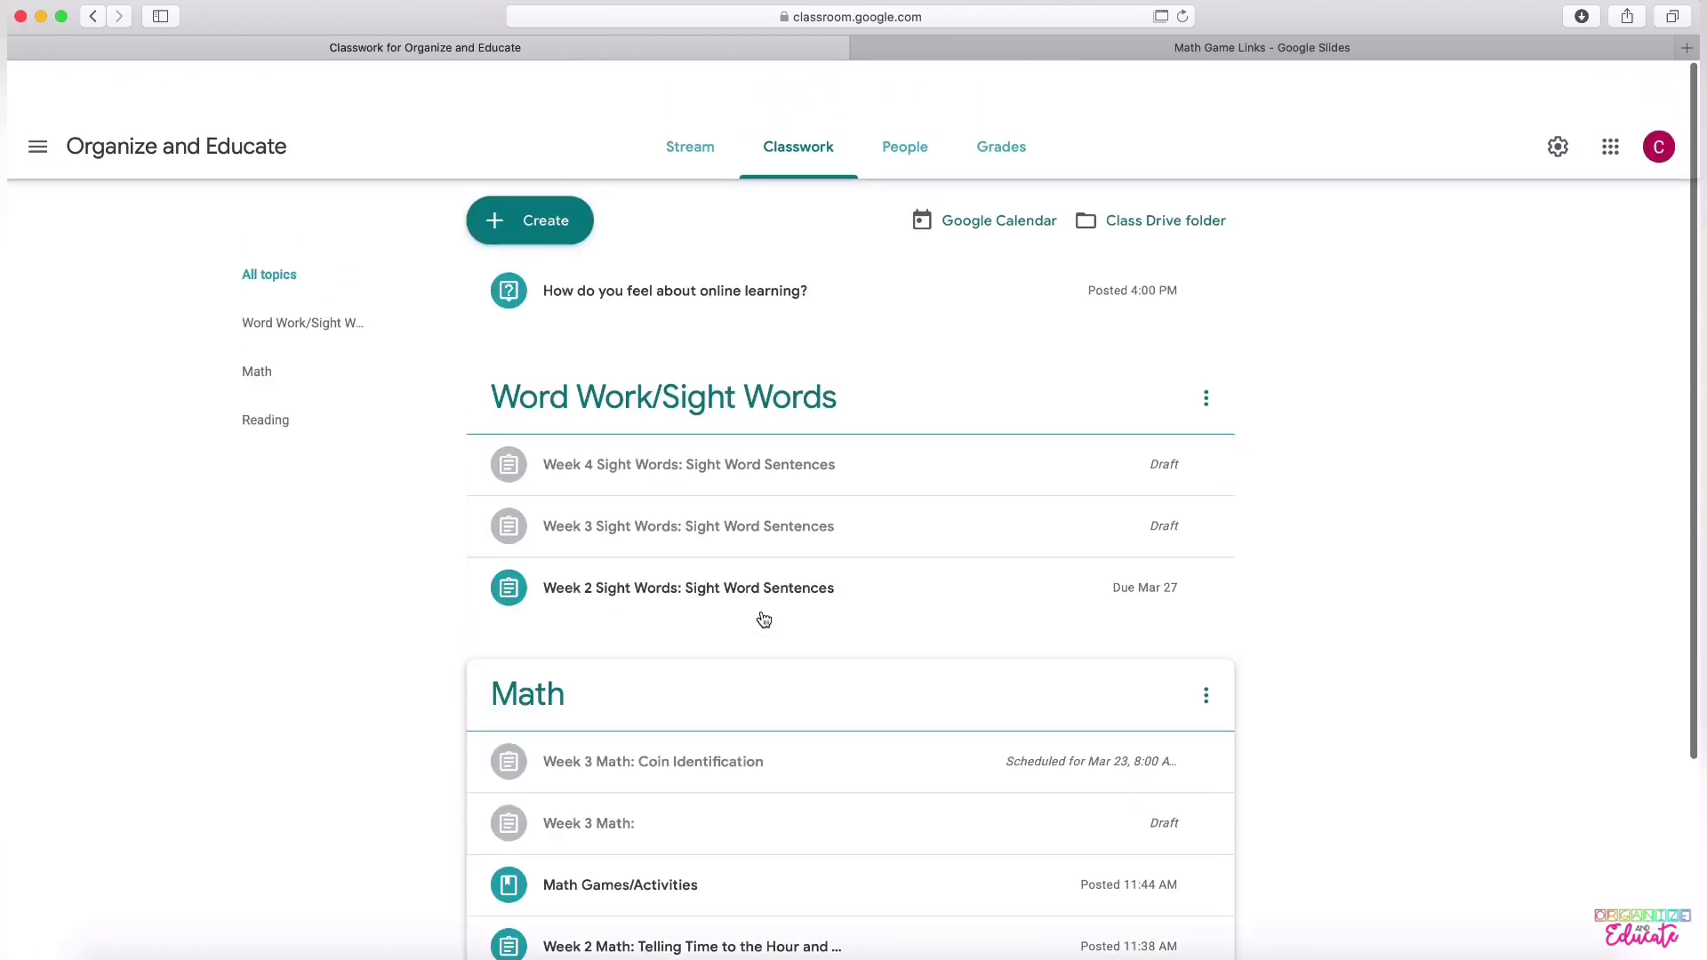
{"action": "left_click", "coordinate": [707, 99]}
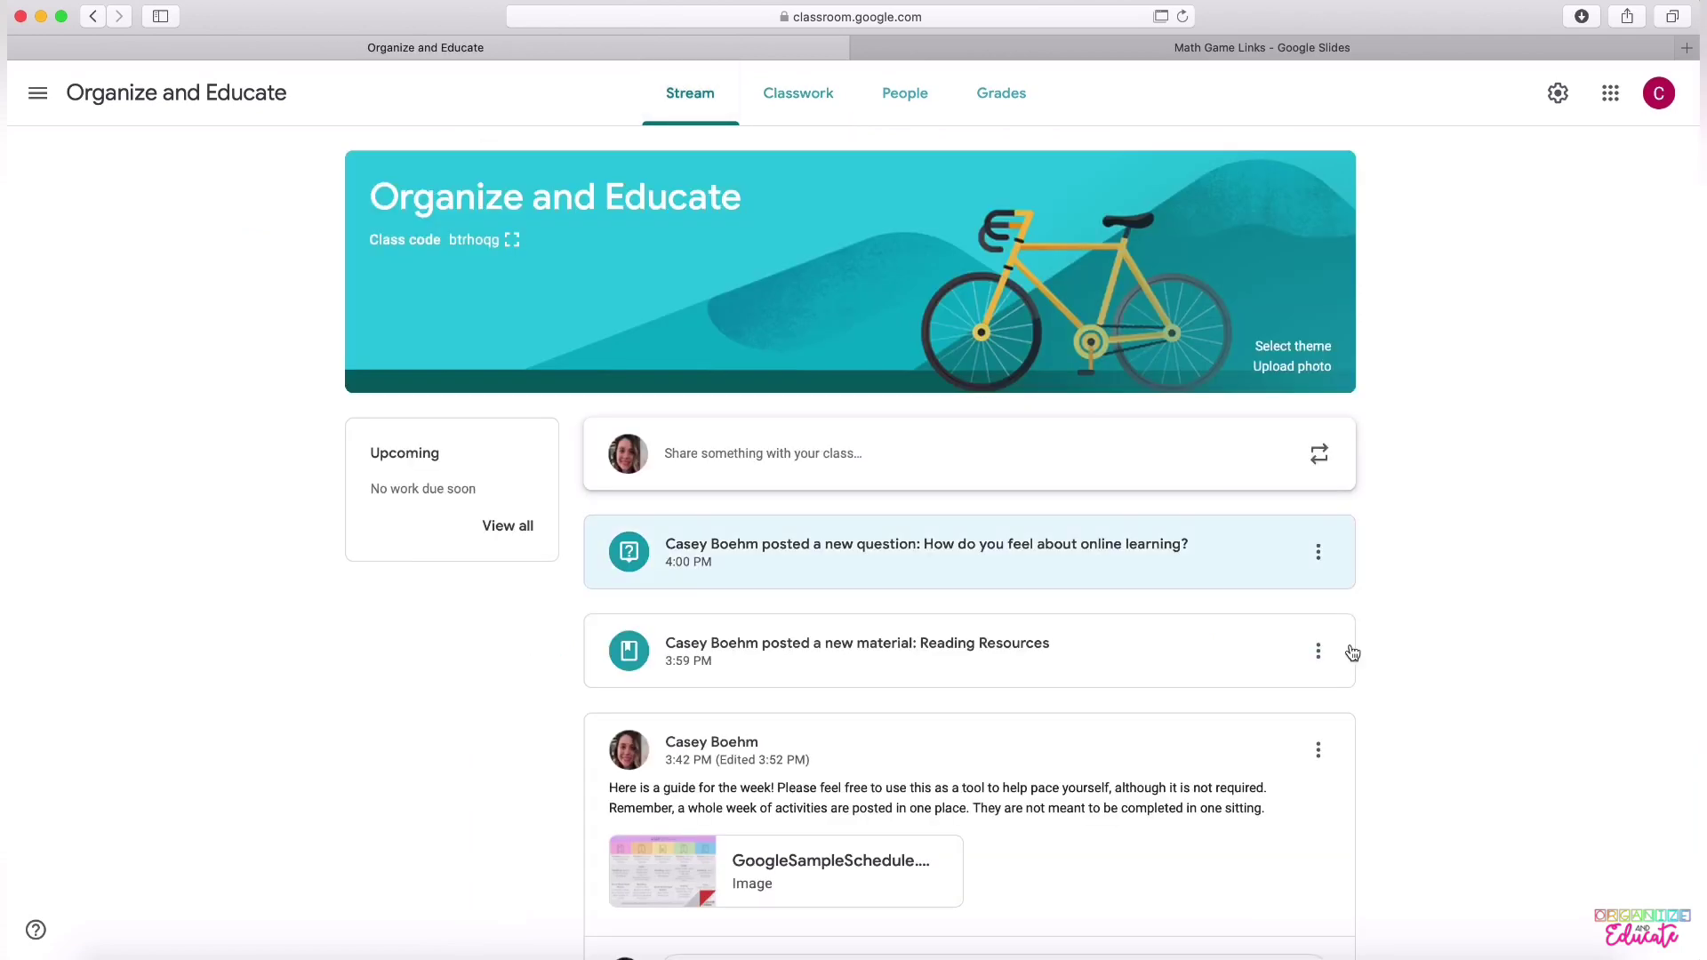